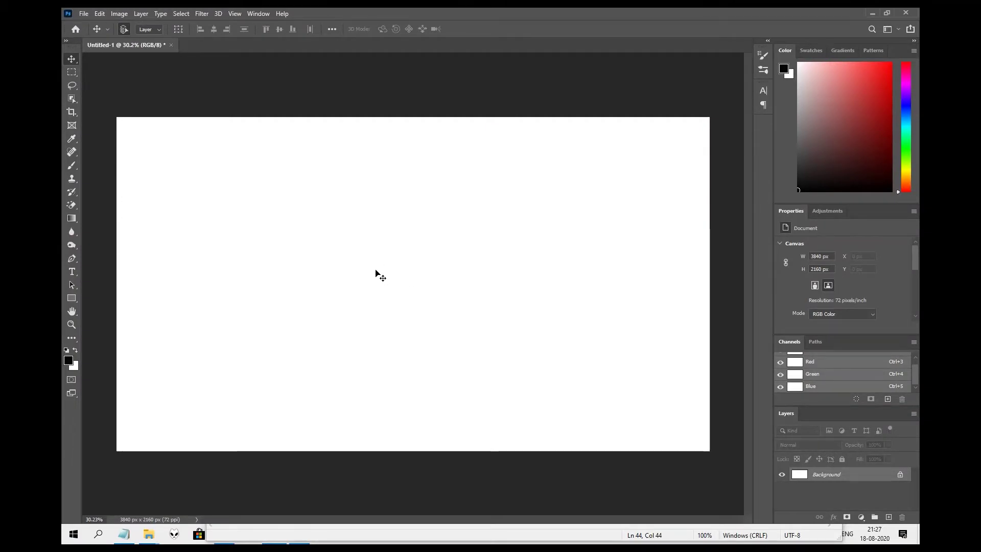
Drop the pexels sea photo onto the canvas and enlarge it to fill the 3840 x 2160 frame
{"action": "left_click", "coordinate": [149, 538]}
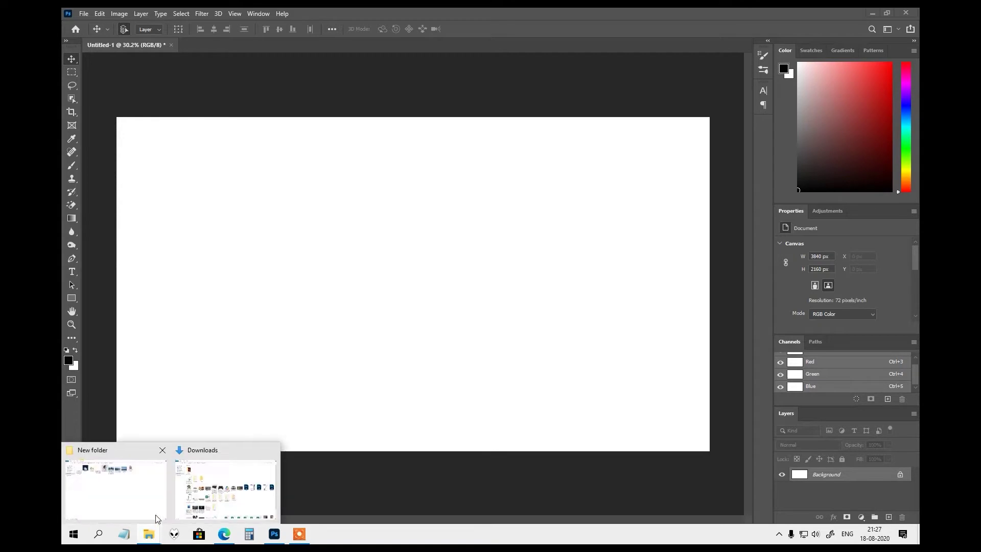
{"action": "left_click", "coordinate": [271, 451]}
{"action": "left_click", "coordinate": [160, 450]}
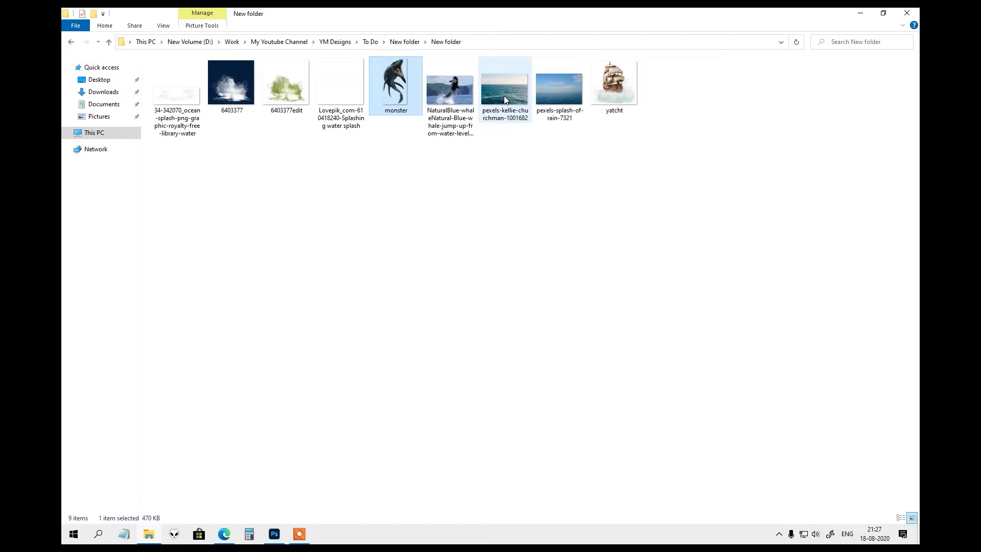
{"action": "mouse_move", "coordinate": [504, 96]}
{"action": "left_mouse_down"}
{"action": "mouse_move", "coordinate": [405, 409]}
{"action": "mouse_move", "coordinate": [368, 340]}
{"action": "left_mouse_up"}
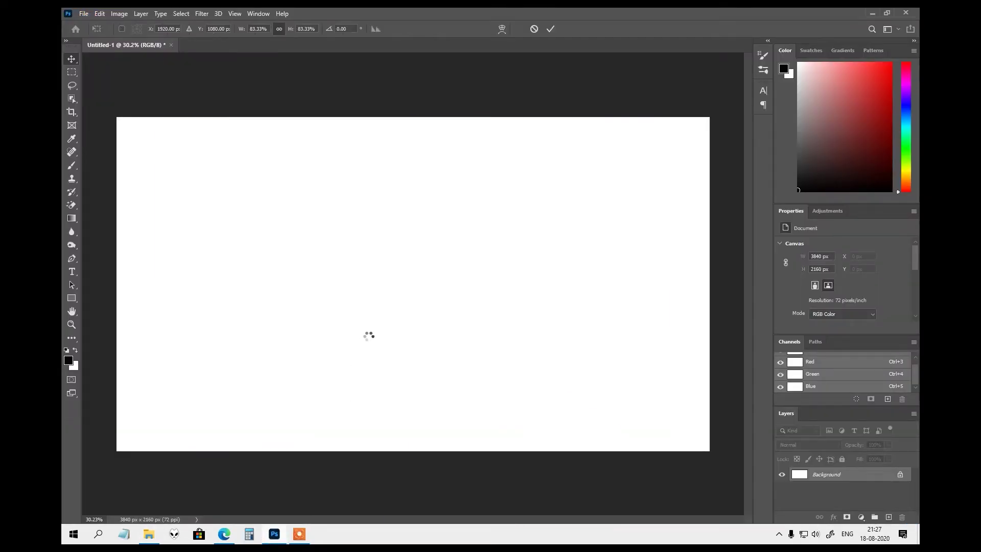
{"action": "scroll", "coordinate": [472, 296], "scroll_direction": "down", "scroll_amount": 3}
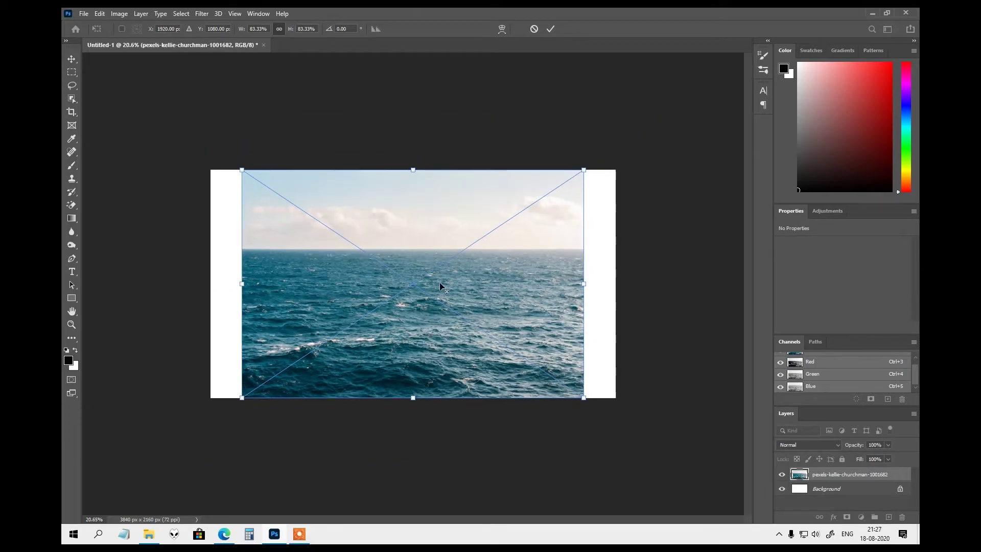
{"action": "left_click_drag", "start_coordinate": [584, 398], "coordinate": [646, 439]}
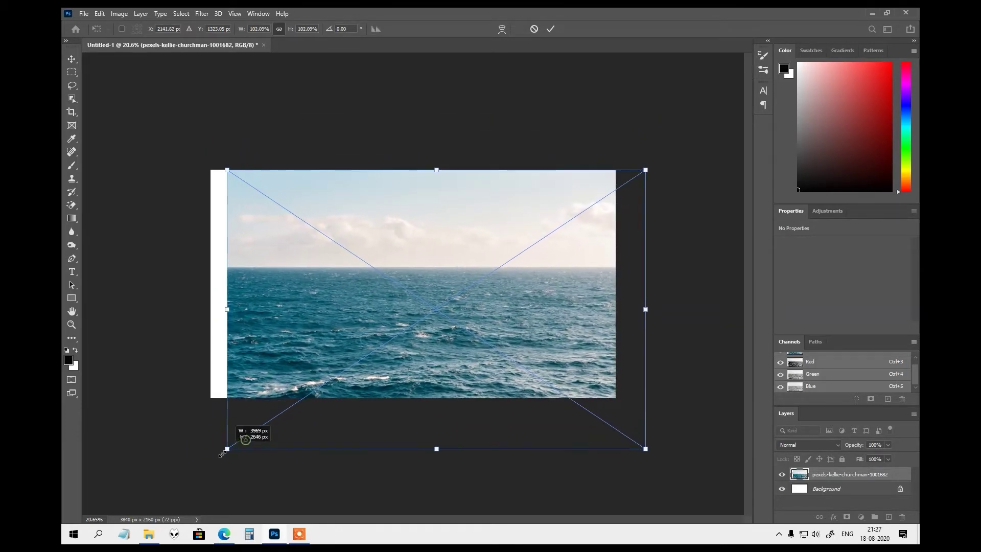
{"action": "left_click_drag", "start_coordinate": [243, 439], "coordinate": [197, 469]}
{"action": "key", "text": "Return"}
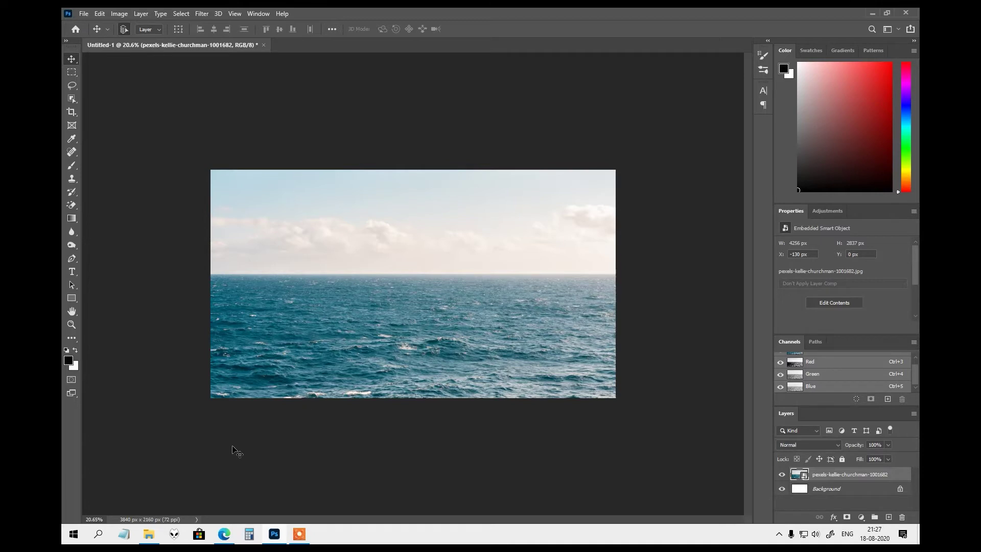
{"action": "mouse_move", "coordinate": [149, 535]}
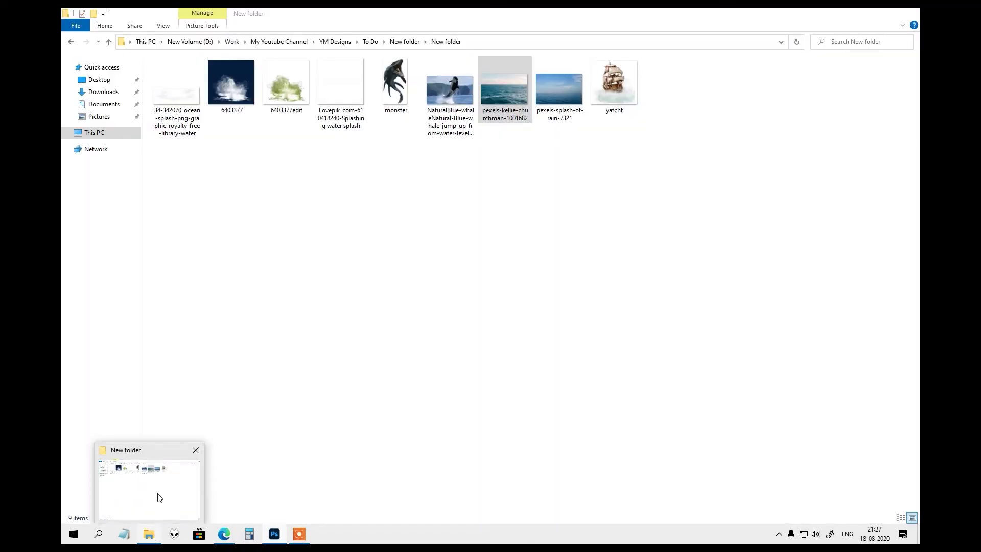
Place monster.png on the horizon, scaled to about 214% and tilted to leap from the sea
{"action": "left_click", "coordinate": [160, 497]}
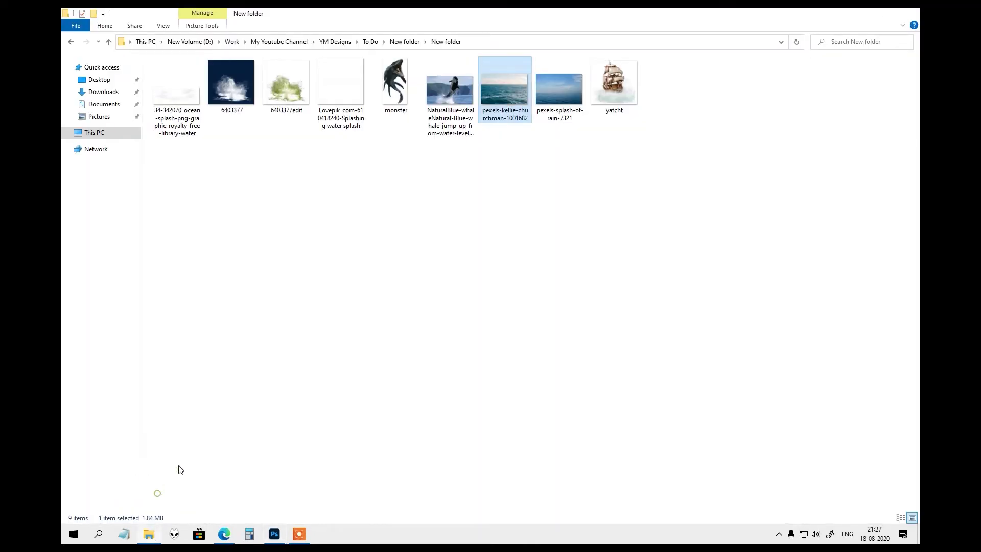
{"action": "left_click_drag", "start_coordinate": [392, 82], "coordinate": [359, 338]}
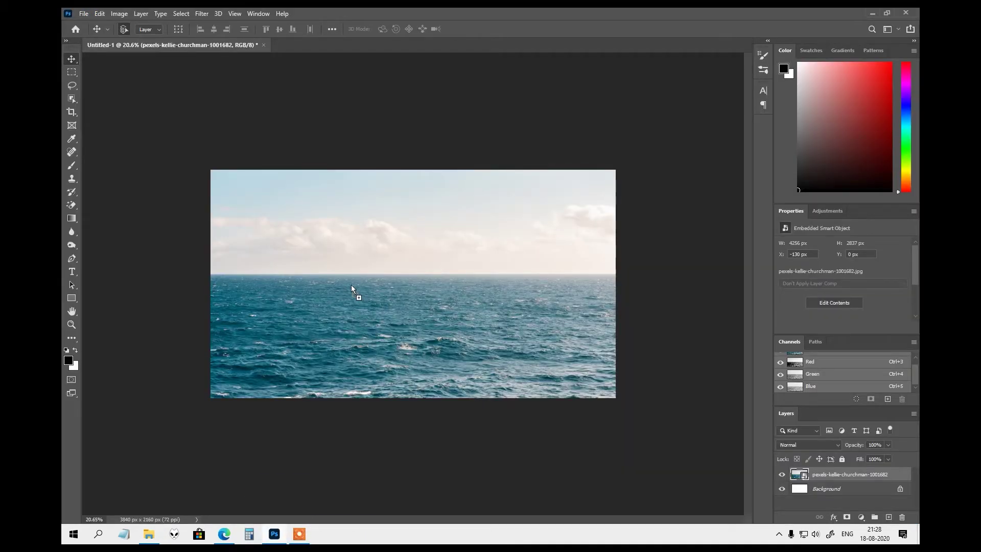
{"action": "mouse_move", "coordinate": [351, 285]}
{"action": "left_mouse_down"}
{"action": "mouse_move", "coordinate": [417, 278]}
{"action": "mouse_move", "coordinate": [332, 295]}
{"action": "mouse_move", "coordinate": [336, 303]}
{"action": "left_mouse_up"}
{"action": "mouse_move", "coordinate": [347, 267]}
{"action": "left_mouse_down"}
{"action": "mouse_move", "coordinate": [413, 198]}
{"action": "mouse_move", "coordinate": [444, 237]}
{"action": "left_mouse_up"}
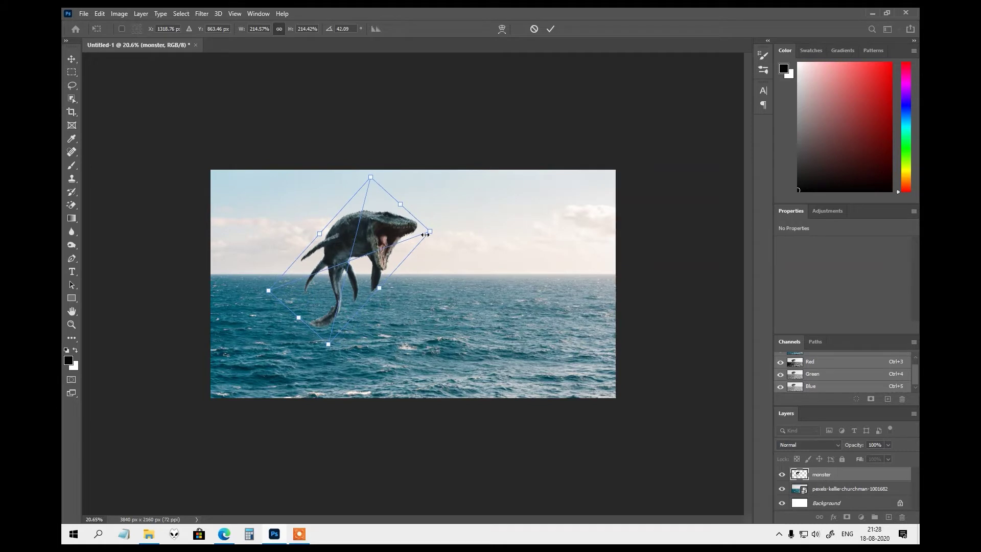
{"action": "double_click", "coordinate": [353, 236]}
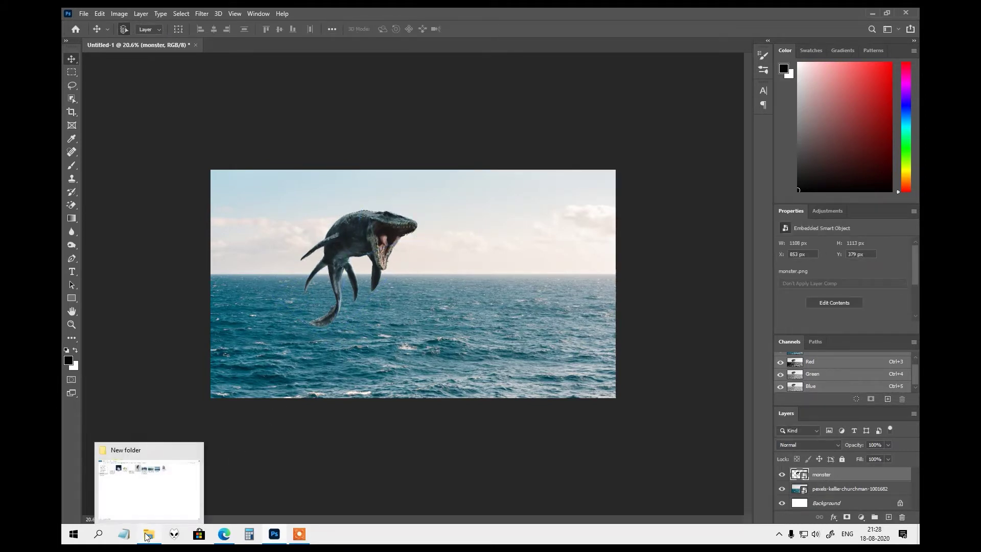
Place the ocean-splash PNG on the canvas with its splashes near the monster's legs
{"action": "left_click", "coordinate": [162, 495]}
{"action": "mouse_move", "coordinate": [164, 96]}
{"action": "left_mouse_down"}
{"action": "mouse_move", "coordinate": [229, 242]}
{"action": "mouse_move", "coordinate": [203, 161]}
{"action": "mouse_move", "coordinate": [277, 519]}
{"action": "left_mouse_up"}
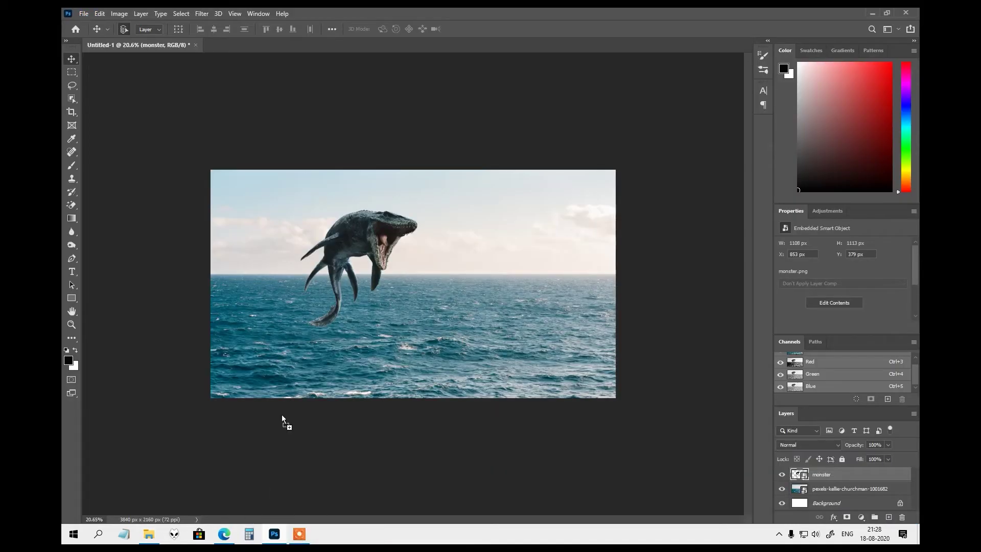
{"action": "left_click_drag", "start_coordinate": [277, 519], "coordinate": [347, 342]}
{"action": "left_click_drag", "start_coordinate": [401, 296], "coordinate": [325, 321]}
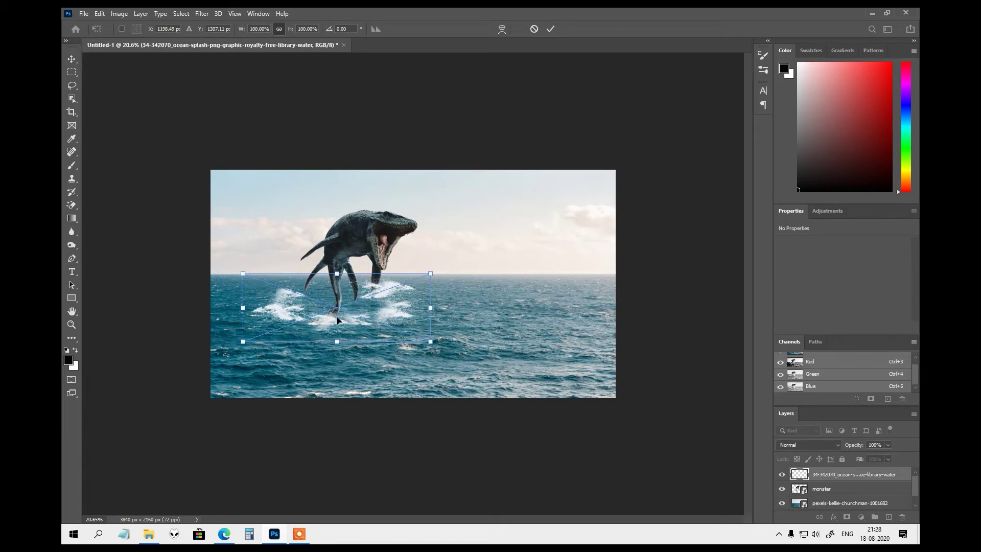
{"action": "key", "text": "Return"}
Nudge the ocean splashes into place beneath the monster's legs
{"action": "scroll", "coordinate": [337, 318], "scroll_direction": "up", "scroll_amount": 2}
{"action": "scroll", "coordinate": [323, 320], "scroll_direction": "up", "scroll_amount": 1}
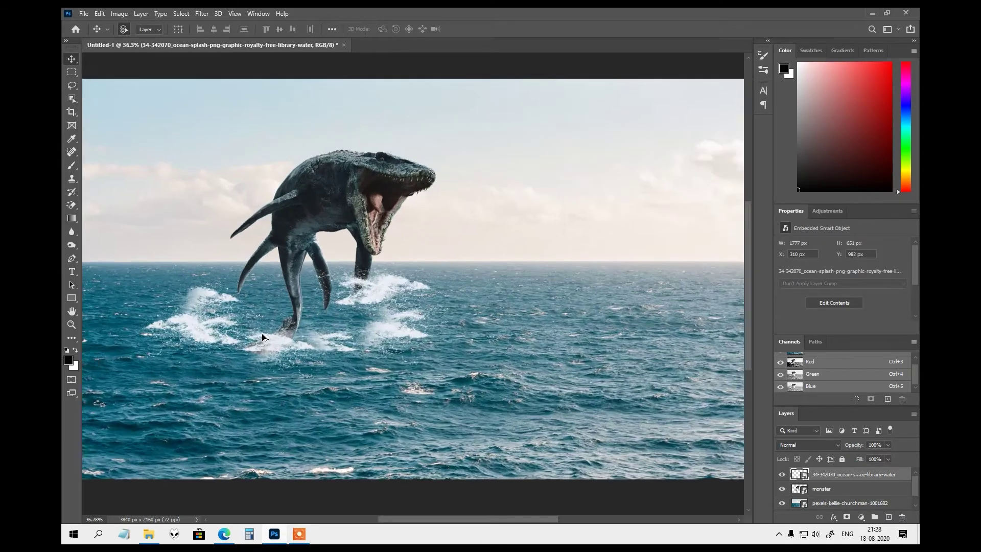
{"action": "scroll", "coordinate": [262, 333], "scroll_direction": "up", "scroll_amount": 1}
{"action": "scroll", "coordinate": [188, 331], "scroll_direction": "up", "scroll_amount": 1}
{"action": "scroll", "coordinate": [288, 331], "scroll_direction": "down", "scroll_amount": 1}
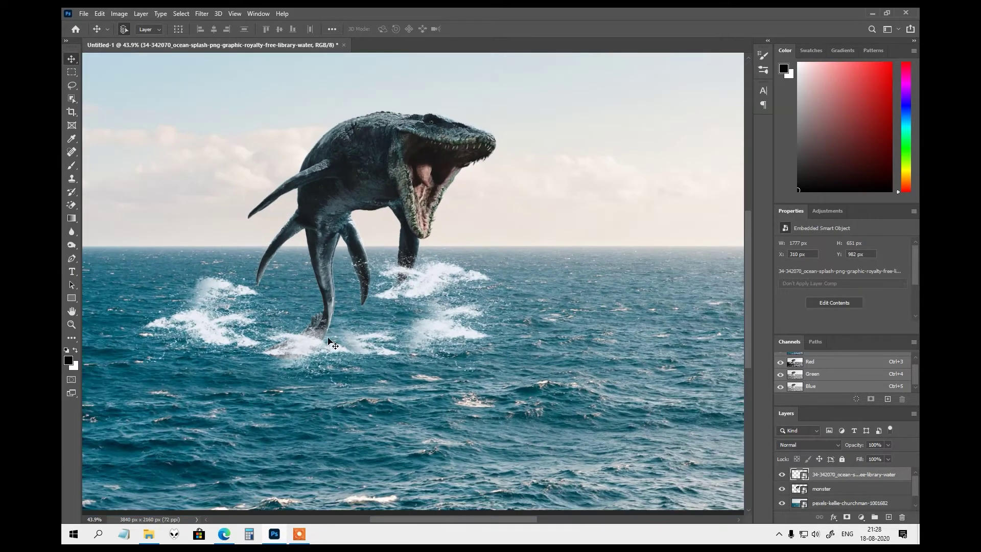
{"action": "mouse_move", "coordinate": [307, 350]}
{"action": "left_mouse_down"}
{"action": "mouse_move", "coordinate": [311, 359]}
{"action": "mouse_move", "coordinate": [292, 352]}
{"action": "left_mouse_up"}
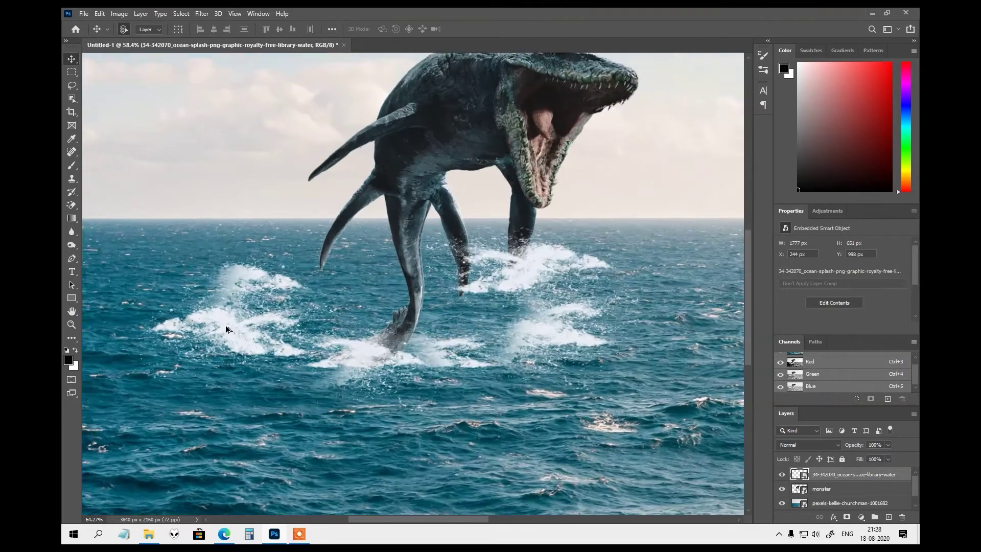
{"action": "scroll", "coordinate": [226, 325], "scroll_direction": "up", "scroll_amount": 1}
{"action": "scroll", "coordinate": [296, 314], "scroll_direction": "up", "scroll_amount": 1}
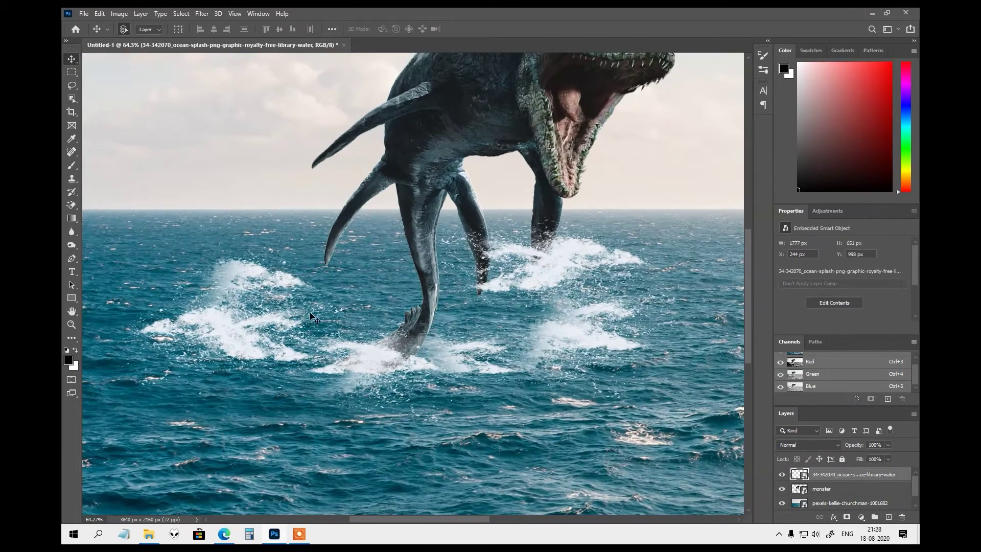
{"action": "scroll", "coordinate": [302, 342], "scroll_direction": "up", "scroll_amount": 4}
{"action": "scroll", "coordinate": [334, 340], "scroll_direction": "down", "scroll_amount": 3}
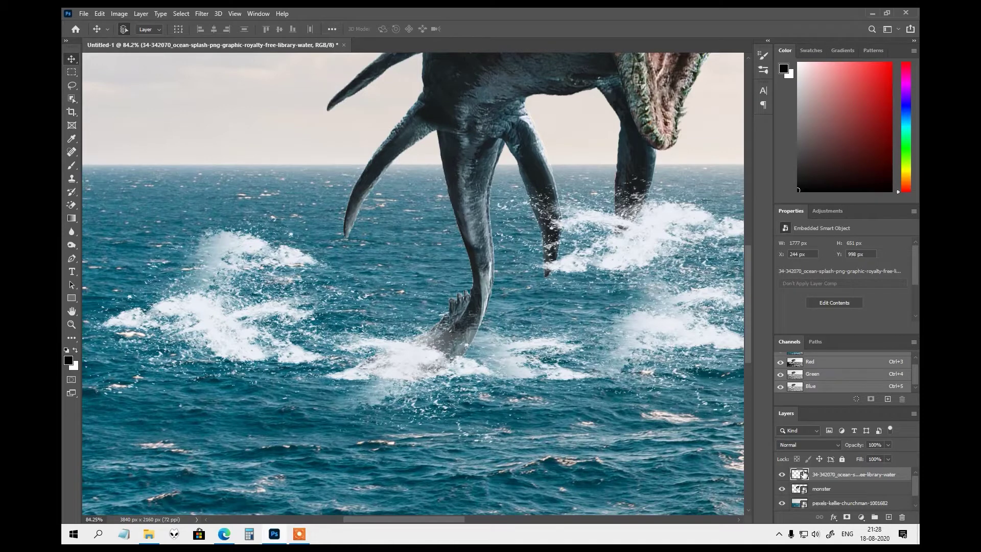
Rasterize the ocean-splash layer into an ordinary pixel layer
{"action": "right_click", "coordinate": [803, 476]}
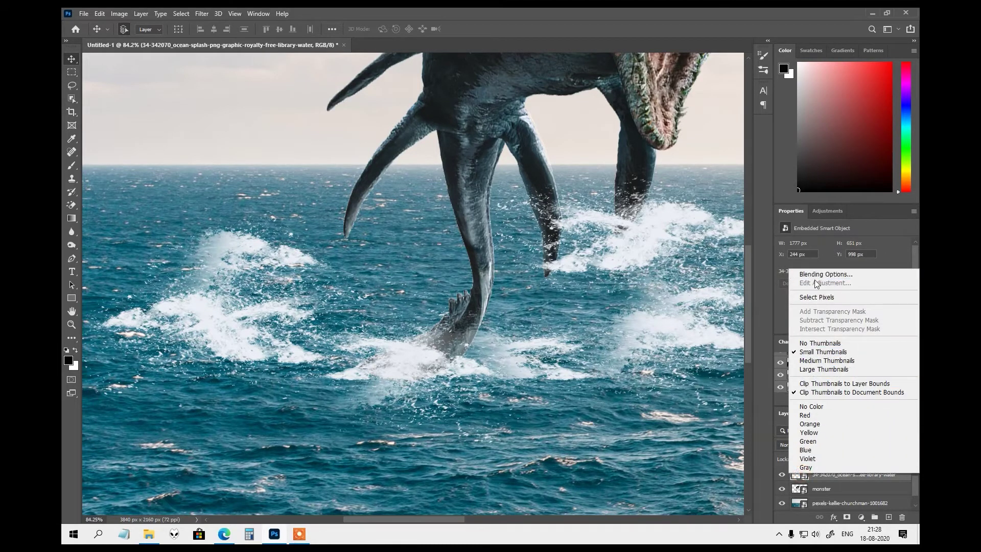
{"action": "right_click", "coordinate": [829, 475]}
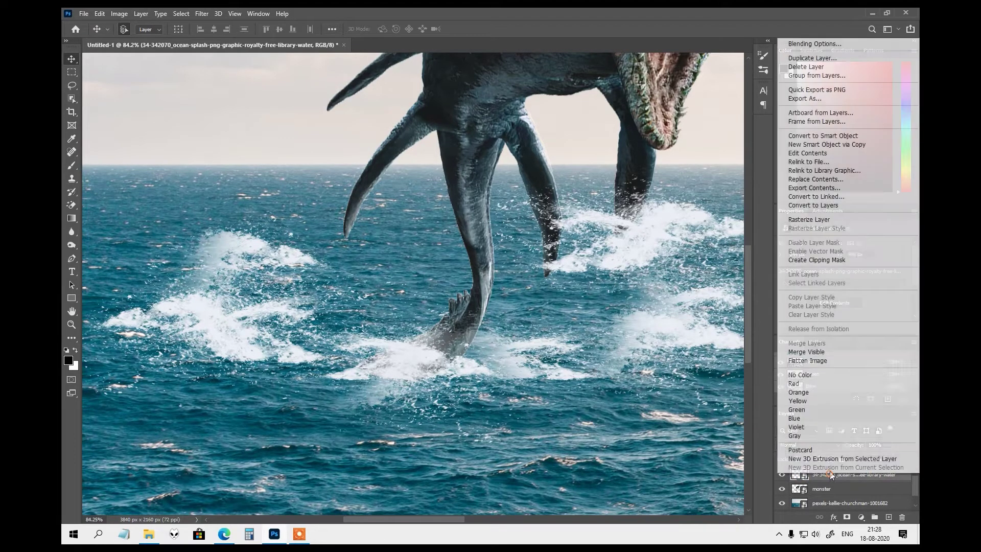
{"action": "left_click", "coordinate": [812, 220]}
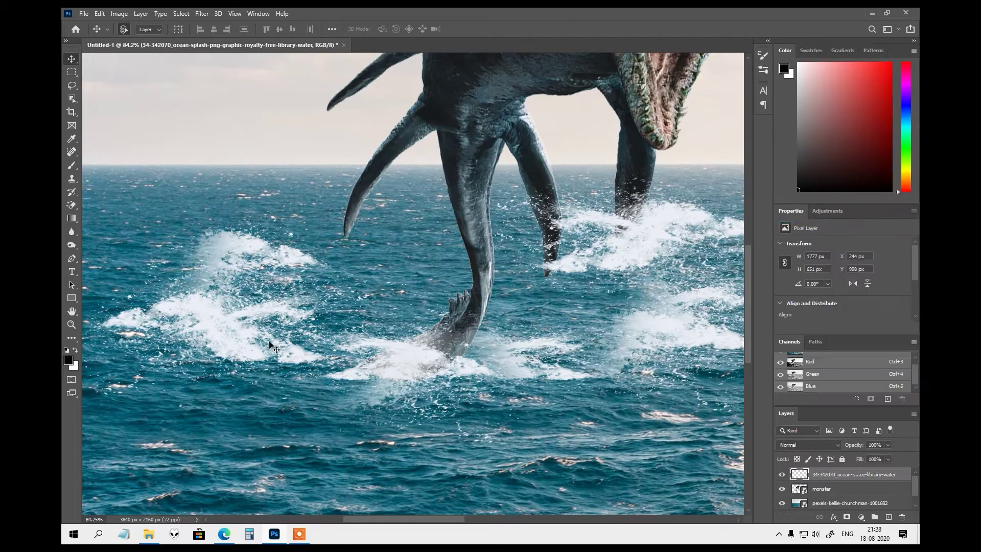
Lasso-select the left-hand cluster of splashes
{"action": "key", "text": "l"}
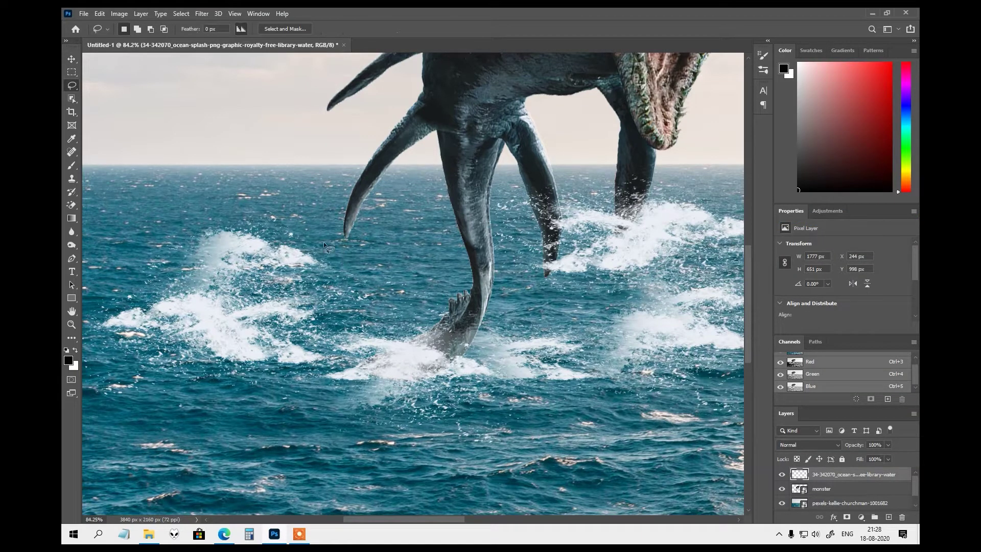
{"action": "left_click_drag", "start_coordinate": [323, 241], "coordinate": [110, 224]}
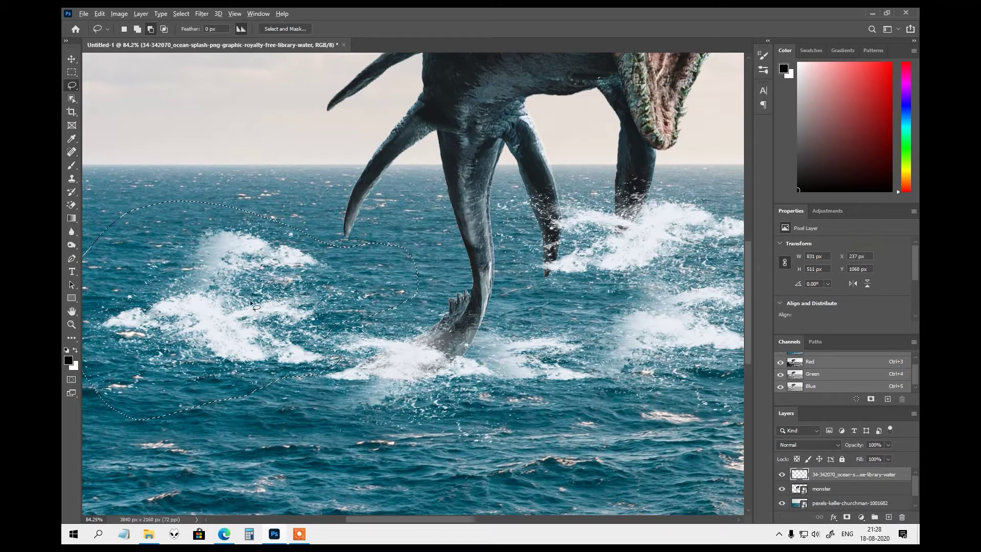
{"action": "scroll", "coordinate": [250, 300], "scroll_direction": "down", "scroll_amount": 3}
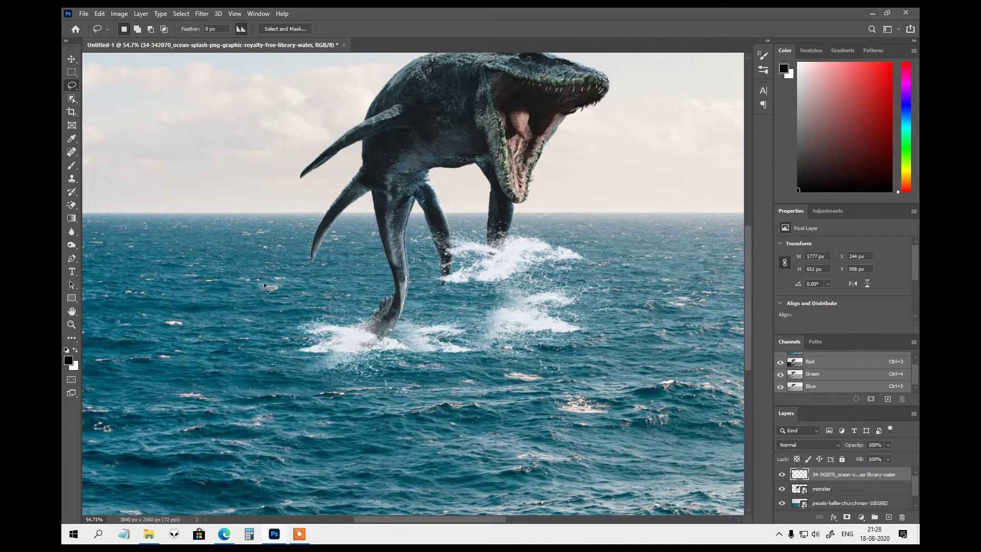
Paste the left splash onto Layer 1 and move it left of the monster
{"action": "key", "text": "ctrl+v"}
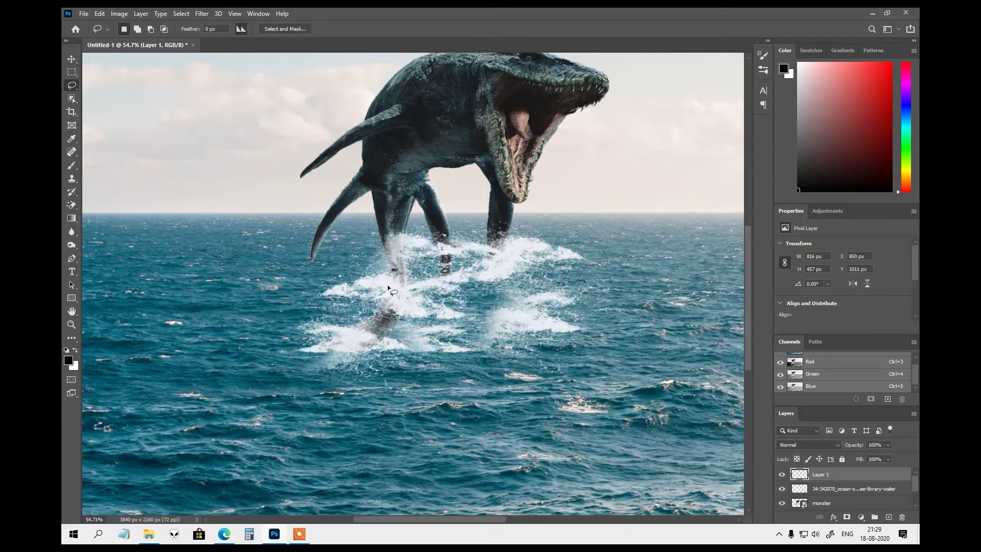
{"action": "key", "text": "v"}
{"action": "mouse_move", "coordinate": [387, 284]}
{"action": "left_mouse_down"}
{"action": "mouse_move", "coordinate": [246, 290]}
{"action": "mouse_move", "coordinate": [235, 267]}
{"action": "left_mouse_up"}
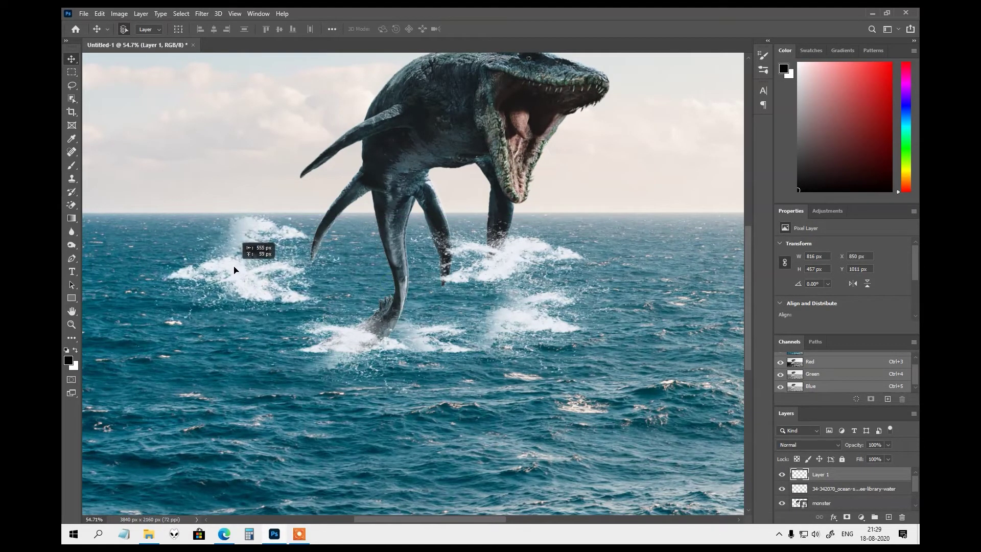
{"action": "left_click", "coordinate": [518, 254]}
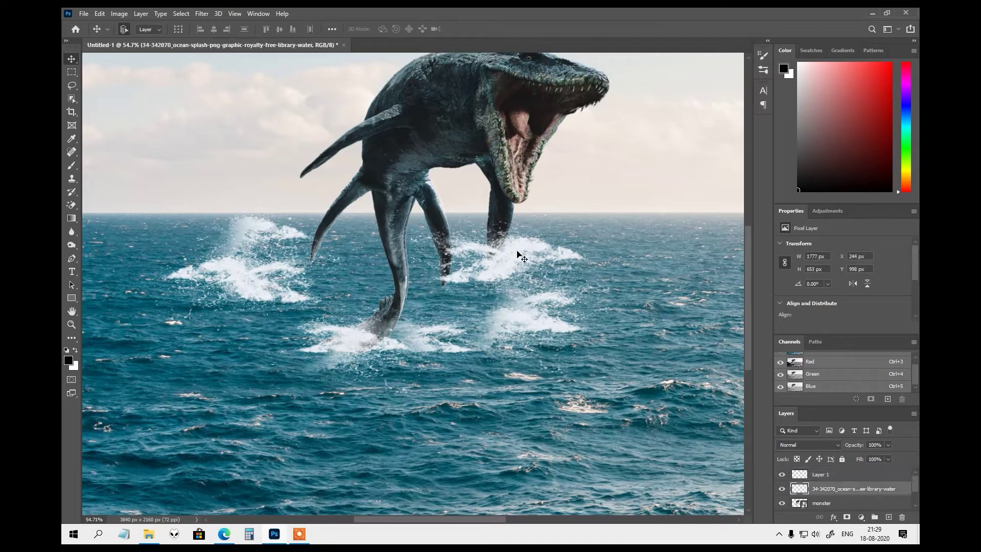
Cut the right-hand splashes onto Layer 2, then place both splashes around the legs
{"action": "key", "text": "l"}
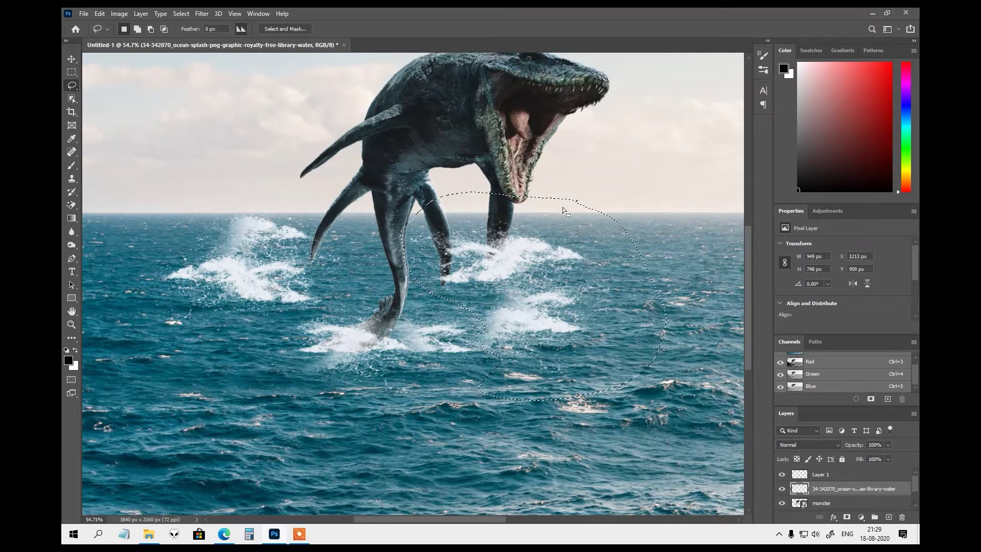
{"action": "left_click_drag", "start_coordinate": [480, 390], "coordinate": [567, 212]}
{"action": "key", "text": "Delete"}
{"action": "key", "text": "ctrl+d"}
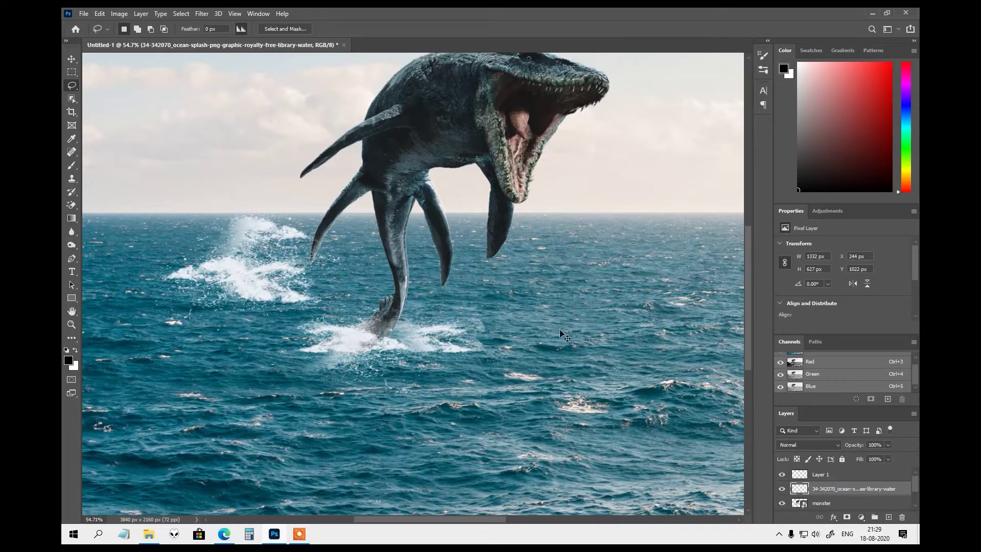
{"action": "key", "text": "ctrl+v"}
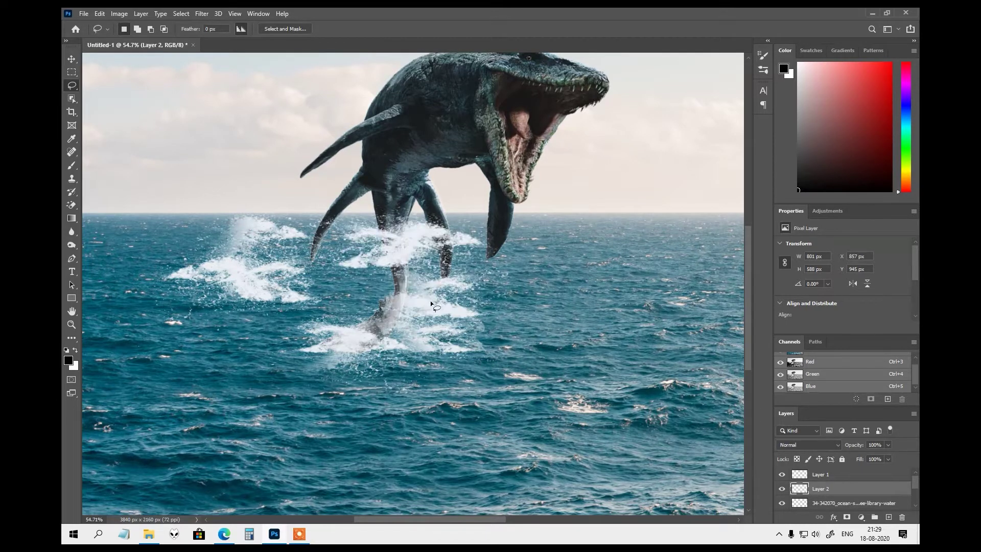
{"action": "key", "text": "v"}
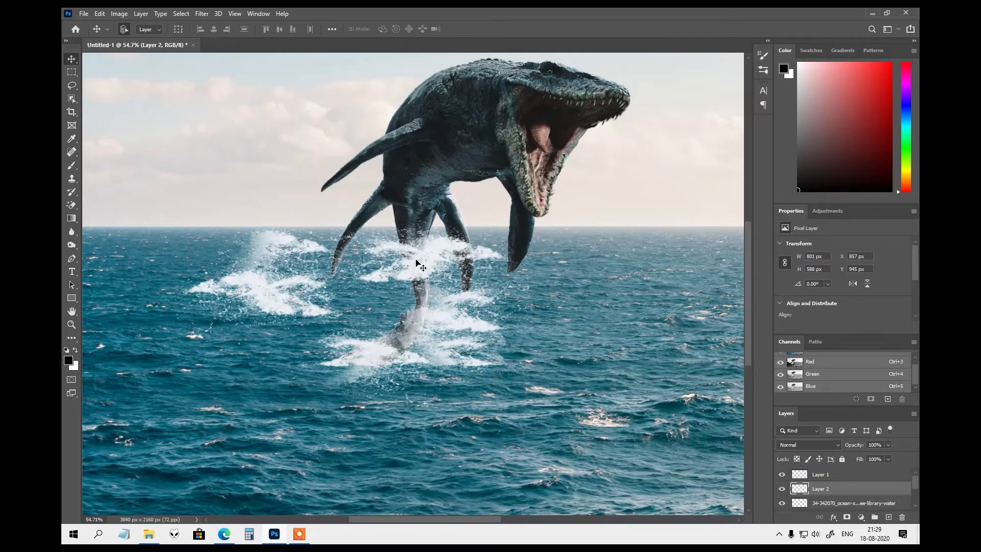
{"action": "left_click_drag", "start_coordinate": [417, 263], "coordinate": [502, 322]}
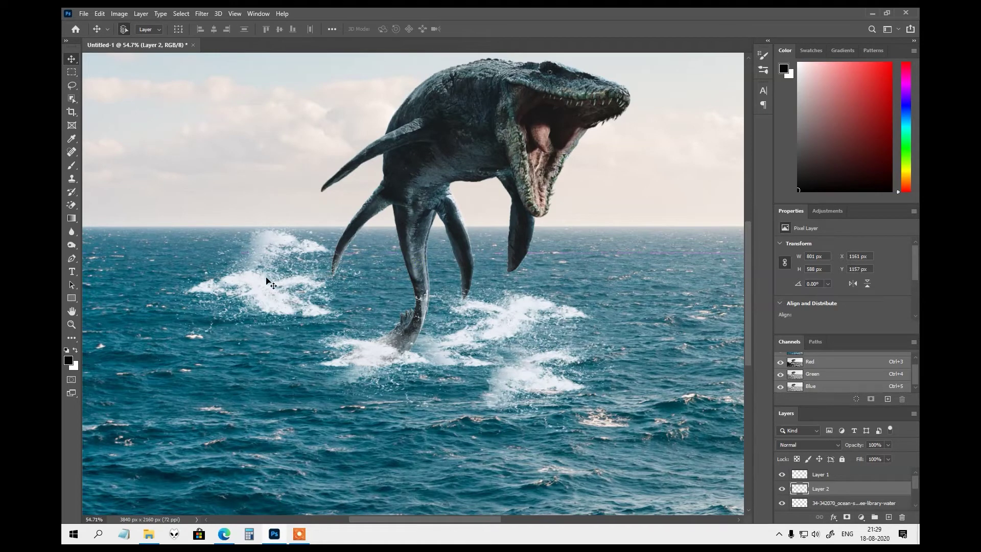
{"action": "left_click_drag", "start_coordinate": [266, 280], "coordinate": [313, 317]}
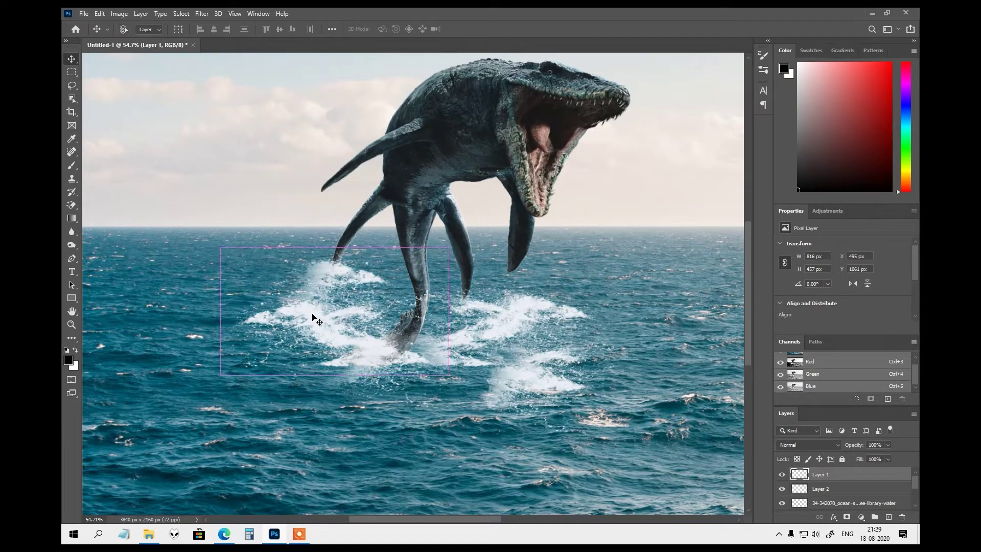
Rotate the Layer 1 splash to about -74° and position it under the monster's leg
{"action": "key", "text": "ctrl+t"}
{"action": "left_click_drag", "start_coordinate": [459, 244], "coordinate": [345, 174]}
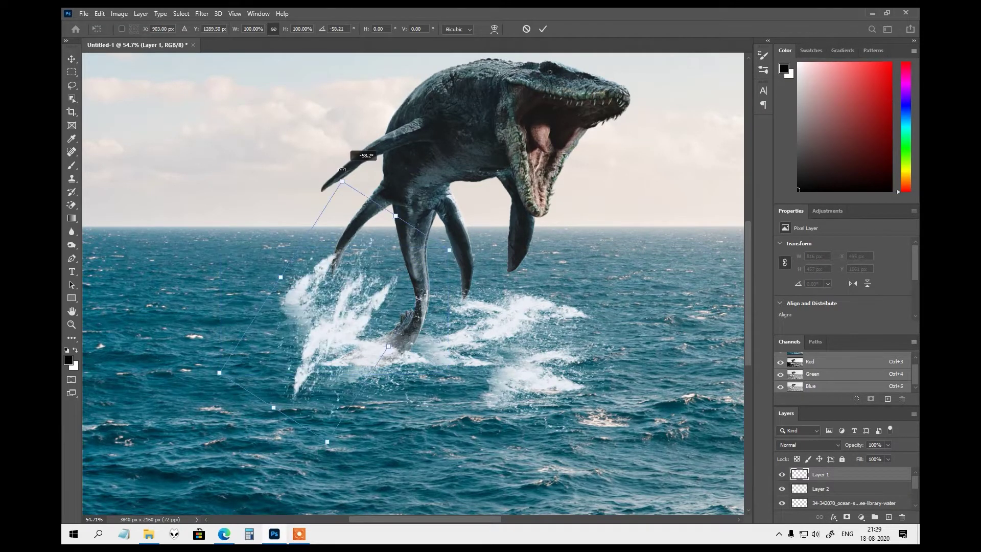
{"action": "mouse_move", "coordinate": [330, 318]}
{"action": "left_mouse_down"}
{"action": "mouse_move", "coordinate": [368, 323]}
{"action": "mouse_move", "coordinate": [366, 352]}
{"action": "left_mouse_up"}
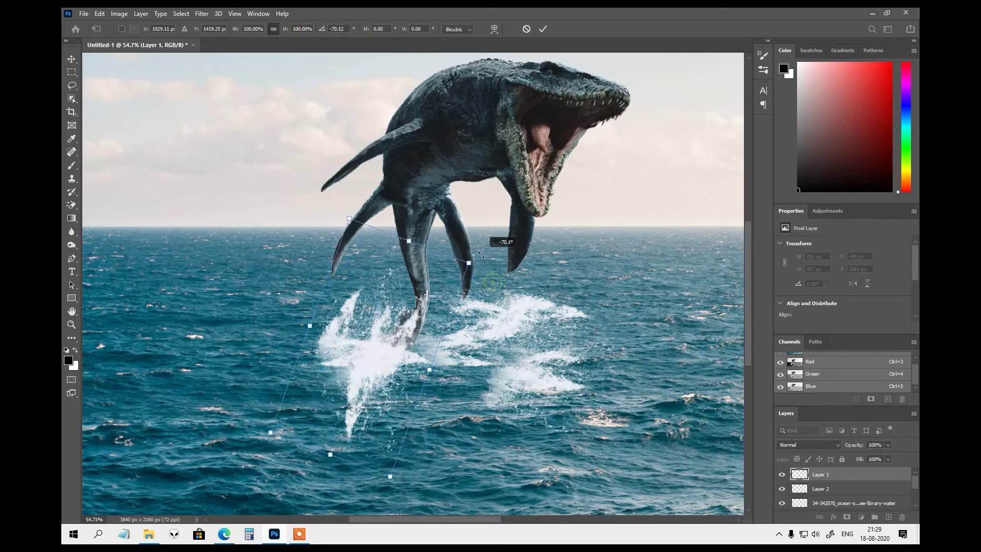
{"action": "left_click_drag", "start_coordinate": [494, 282], "coordinate": [478, 253]}
{"action": "mouse_move", "coordinate": [395, 327]}
{"action": "left_mouse_down"}
{"action": "mouse_move", "coordinate": [410, 338]}
{"action": "mouse_move", "coordinate": [404, 307]}
{"action": "left_mouse_up"}
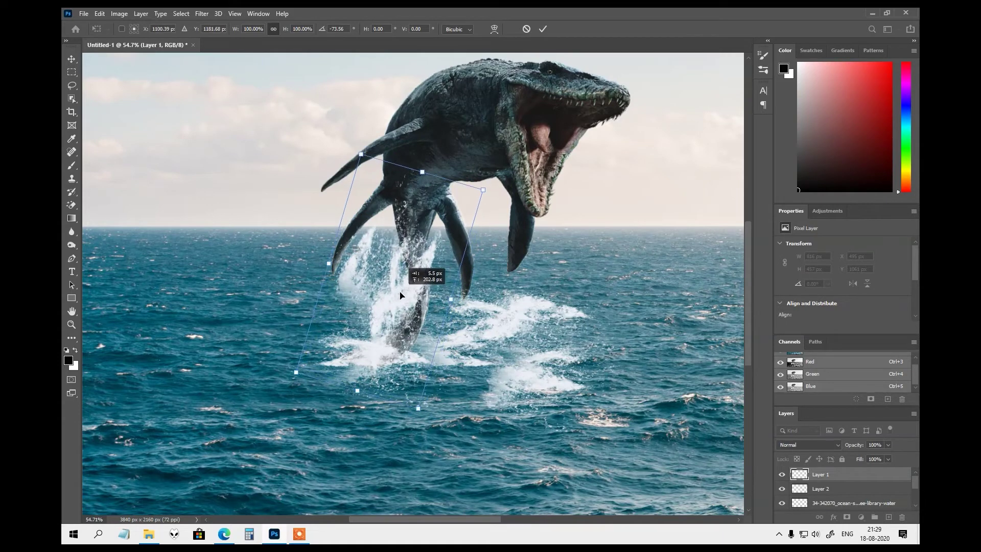
{"action": "key", "text": "Return"}
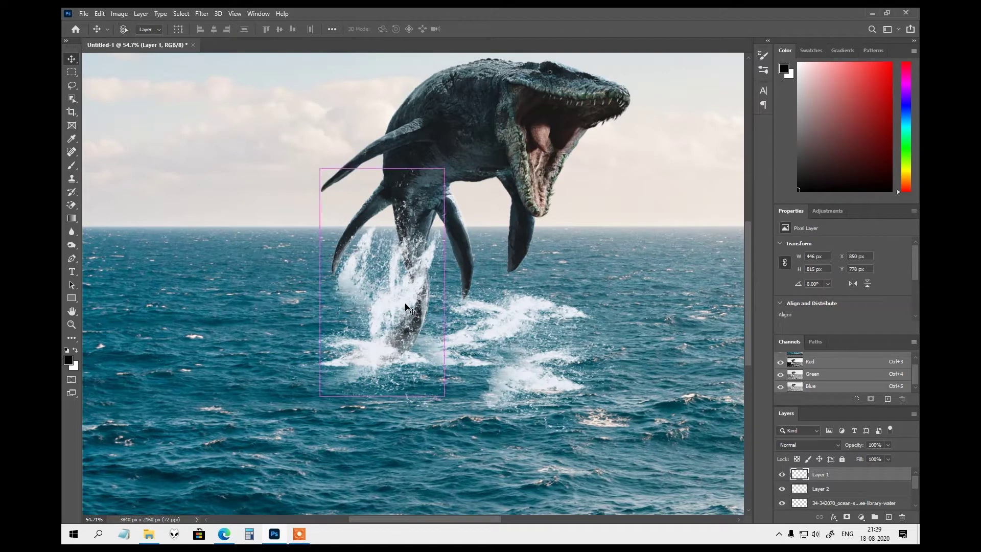
Commit the pending transform on the upright Layer 1 splash
{"action": "key", "text": "ctrl+t"}
{"action": "scroll", "coordinate": [376, 261], "scroll_direction": "up", "scroll_amount": 3}
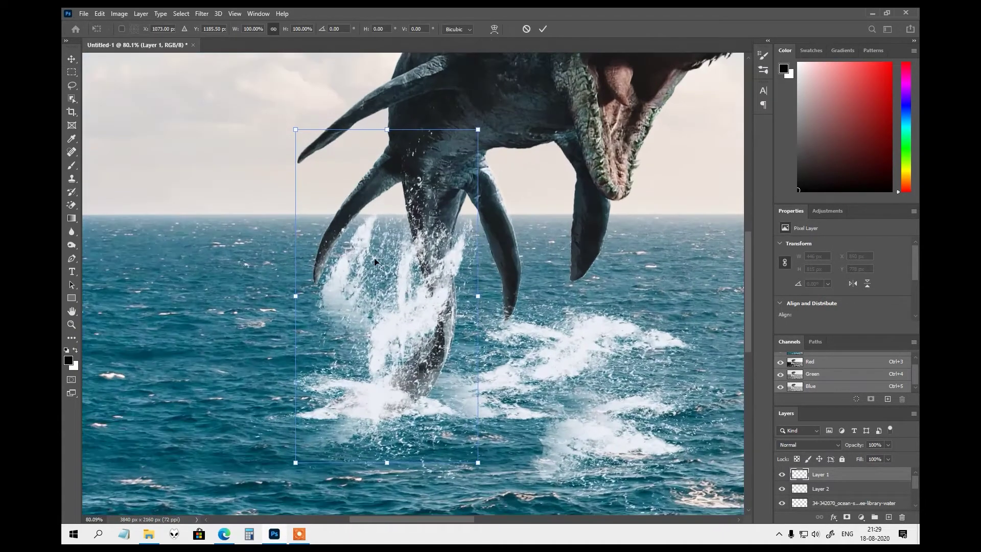
{"action": "right_click", "coordinate": [442, 292]}
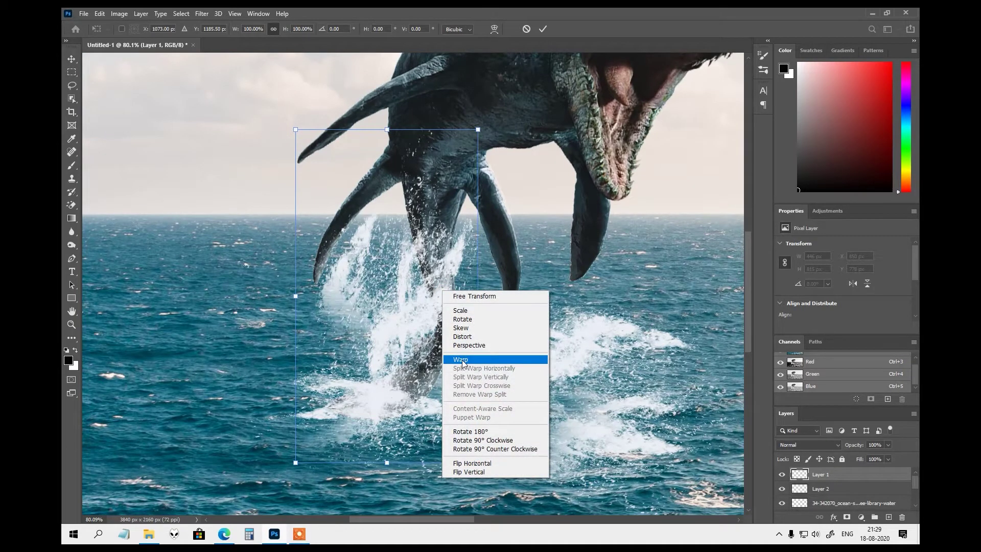
{"action": "left_click", "coordinate": [403, 316]}
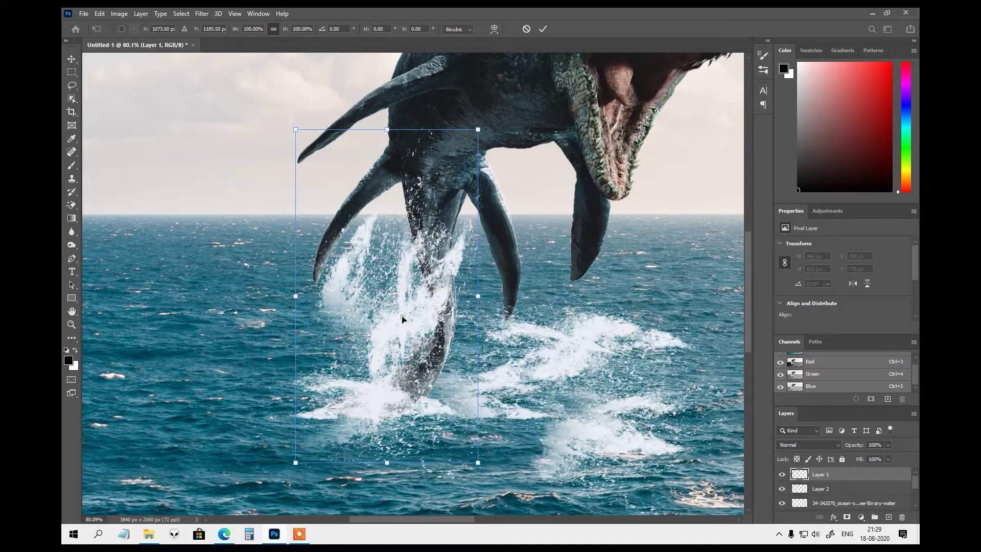
{"action": "left_click", "coordinate": [119, 15]}
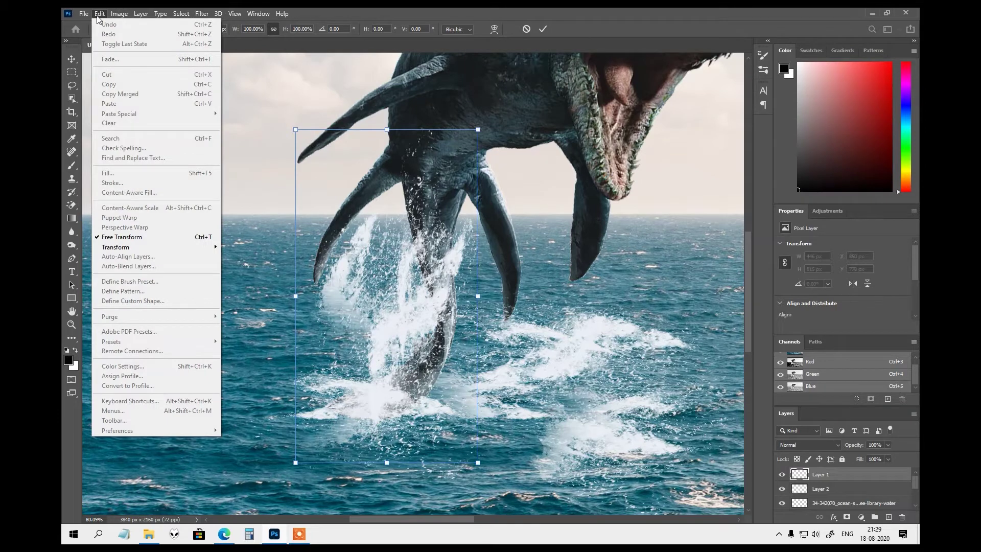
{"action": "left_click", "coordinate": [372, 196]}
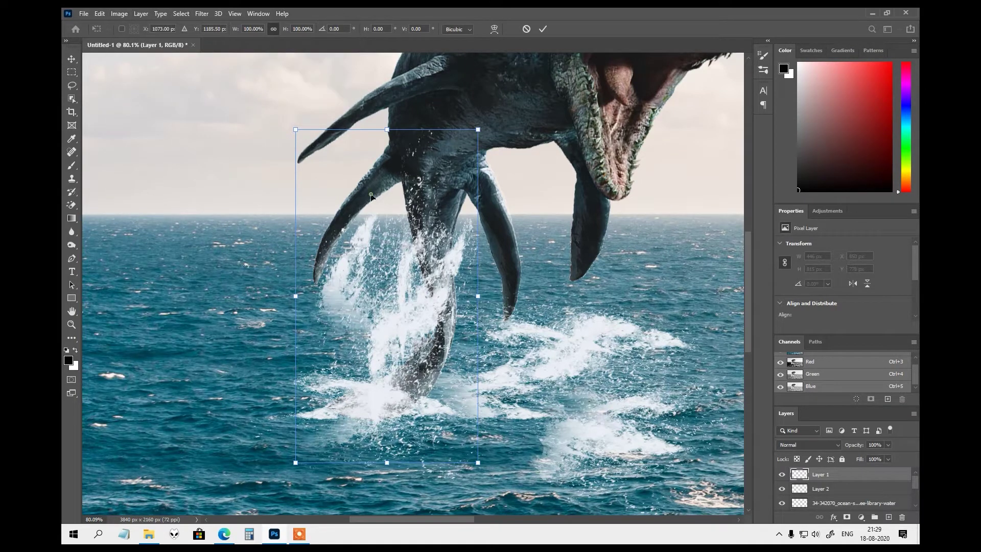
{"action": "key", "text": "Return"}
Puppet Warp the Layer 1 splash with pins so it bends along the monster's front leg
{"action": "left_click", "coordinate": [119, 14]}
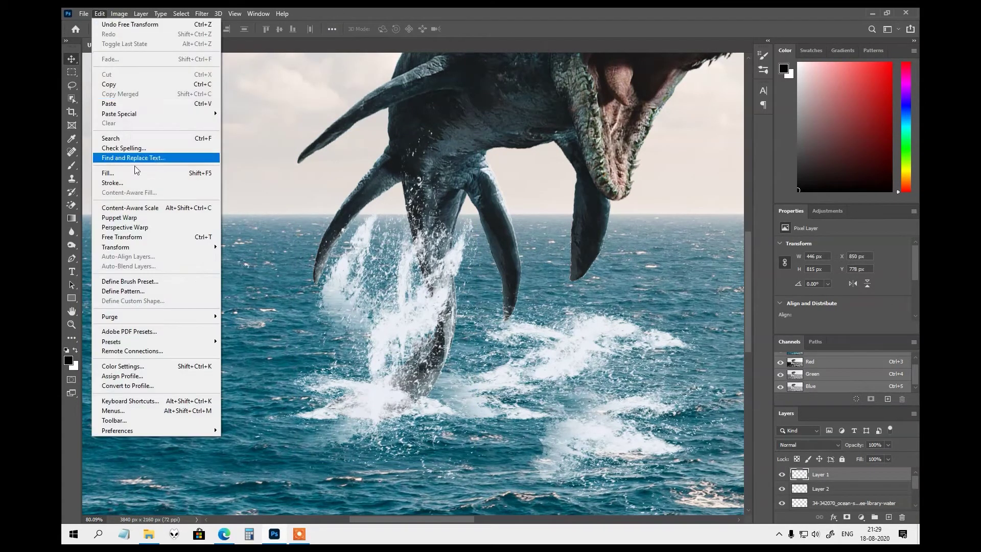
{"action": "left_click", "coordinate": [122, 218]}
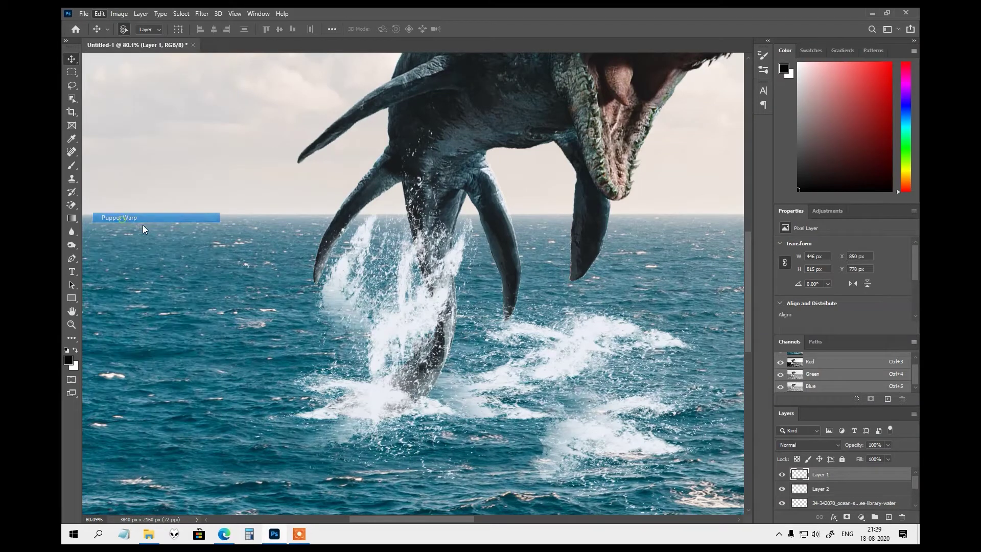
{"action": "left_click", "coordinate": [437, 311]}
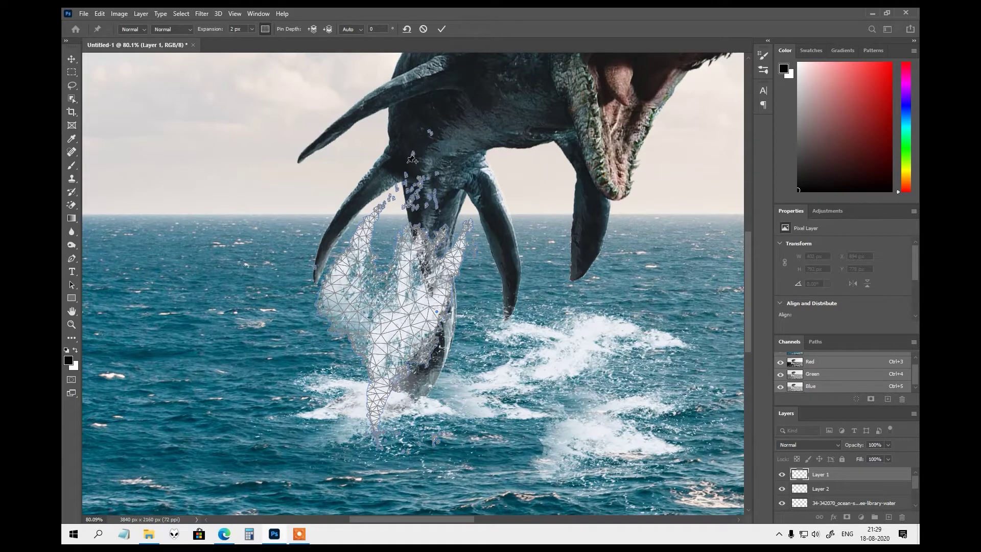
{"action": "mouse_move", "coordinate": [389, 307]}
{"action": "left_mouse_down"}
{"action": "mouse_move", "coordinate": [383, 324]}
{"action": "mouse_move", "coordinate": [415, 260]}
{"action": "left_mouse_up"}
{"action": "mouse_move", "coordinate": [465, 231]}
{"action": "left_mouse_down"}
{"action": "mouse_move", "coordinate": [431, 221]}
{"action": "mouse_move", "coordinate": [440, 211]}
{"action": "left_mouse_up"}
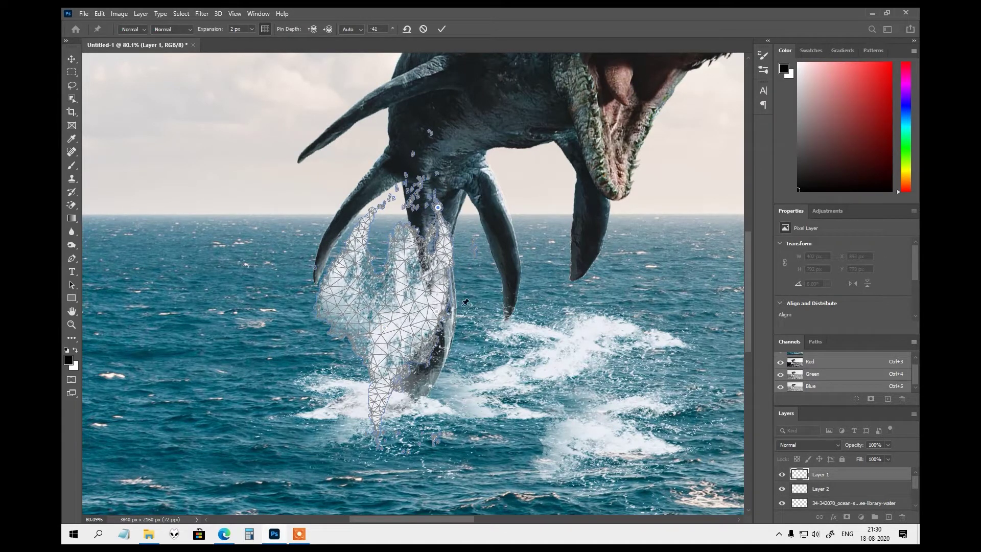
{"action": "left_click", "coordinate": [378, 405]}
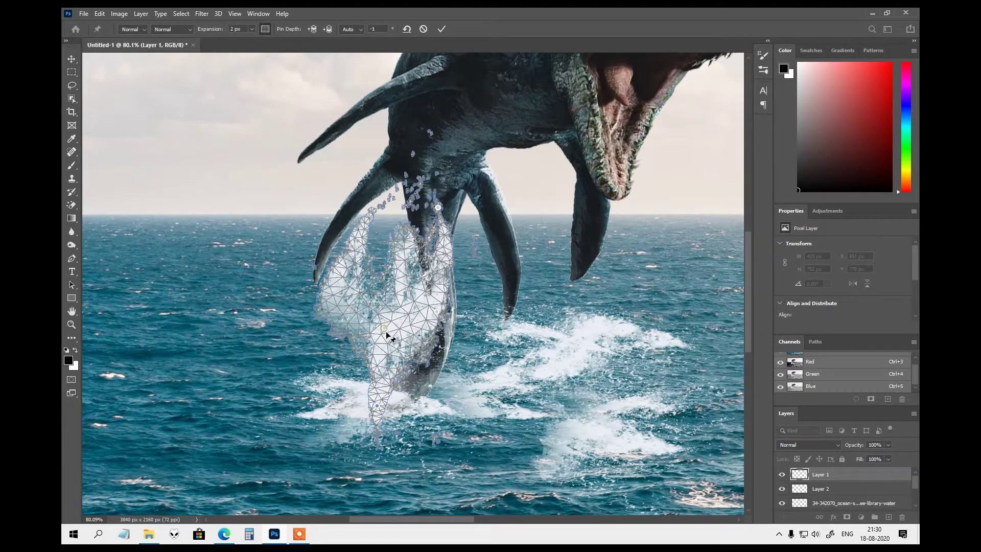
{"action": "left_click_drag", "start_coordinate": [387, 335], "coordinate": [397, 341]}
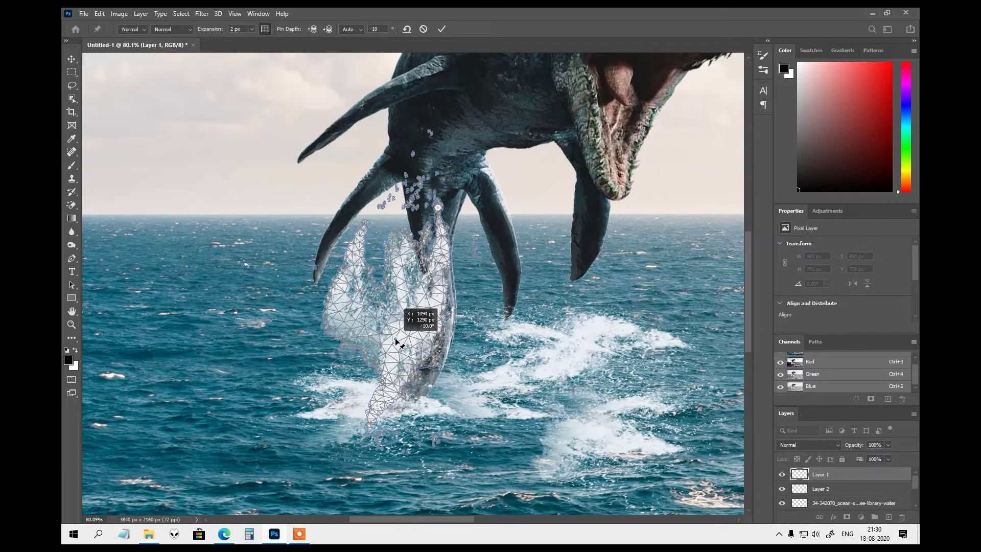
{"action": "left_click", "coordinate": [442, 29]}
{"action": "left_click_drag", "start_coordinate": [422, 302], "coordinate": [417, 311]}
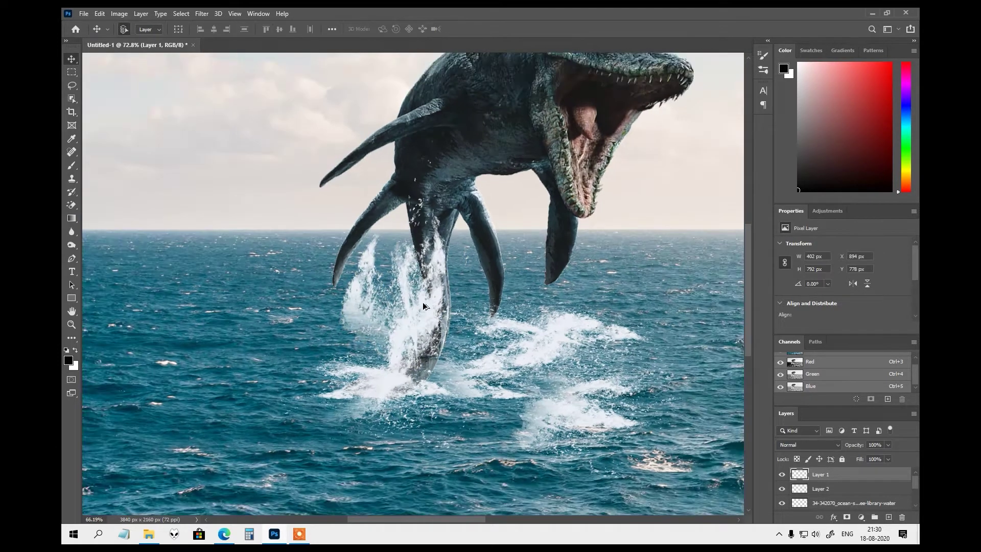
Move Layer 2's splash under the legs and rotate it about 108° beside the right leg
{"action": "scroll", "coordinate": [417, 314], "scroll_direction": "down", "scroll_amount": 1}
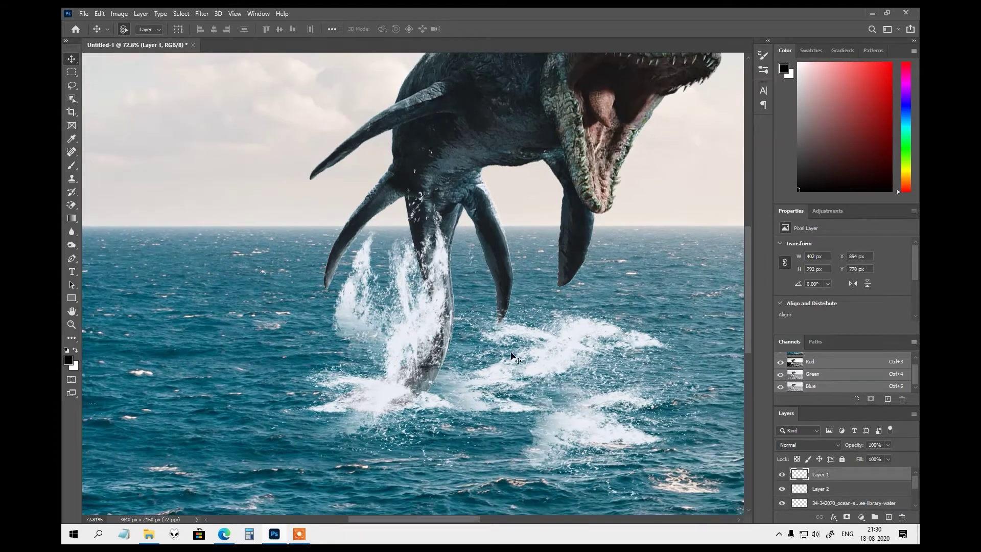
{"action": "left_click", "coordinate": [598, 335]}
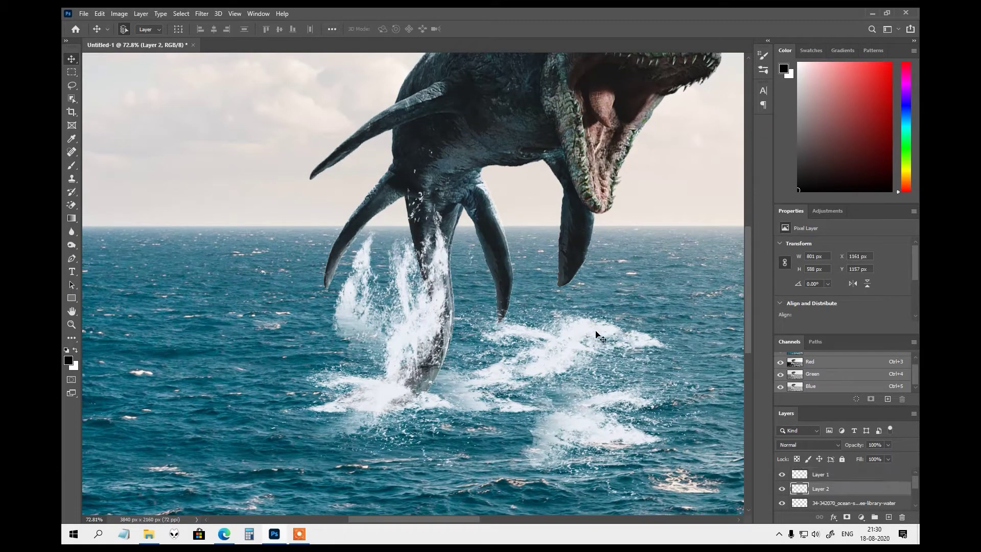
{"action": "left_click_drag", "start_coordinate": [598, 334], "coordinate": [514, 316]}
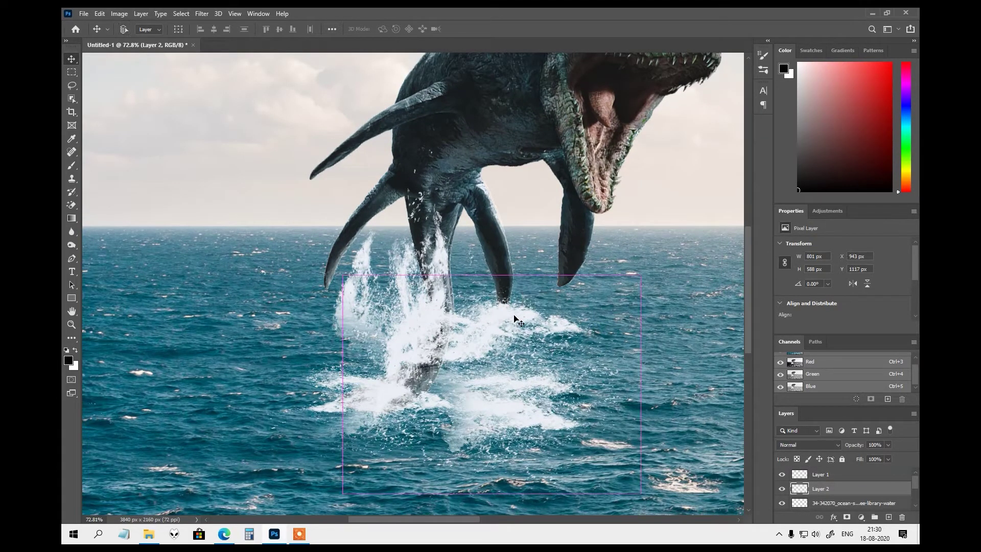
{"action": "key", "text": "ctrl+t"}
{"action": "left_click_drag", "start_coordinate": [648, 269], "coordinate": [554, 425]}
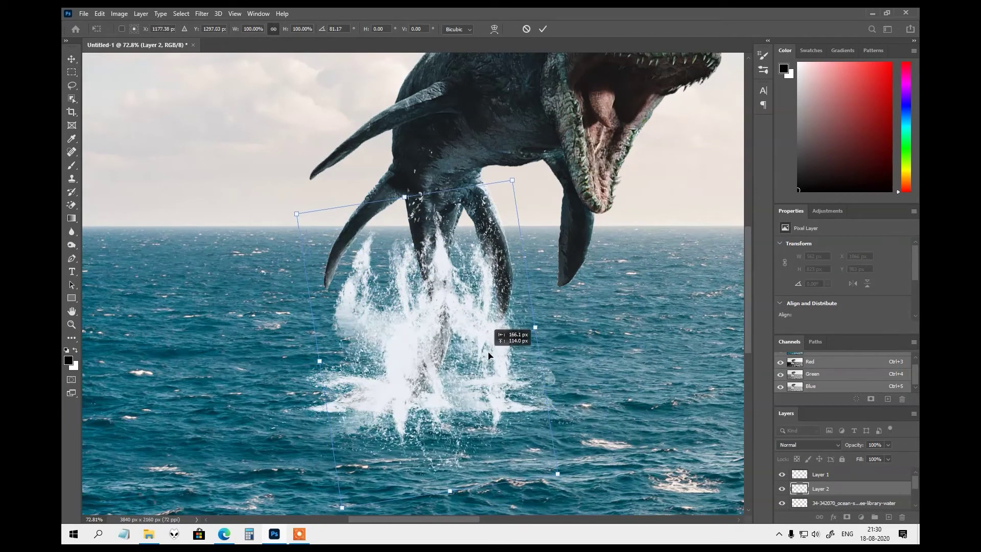
{"action": "left_click_drag", "start_coordinate": [486, 376], "coordinate": [492, 369]}
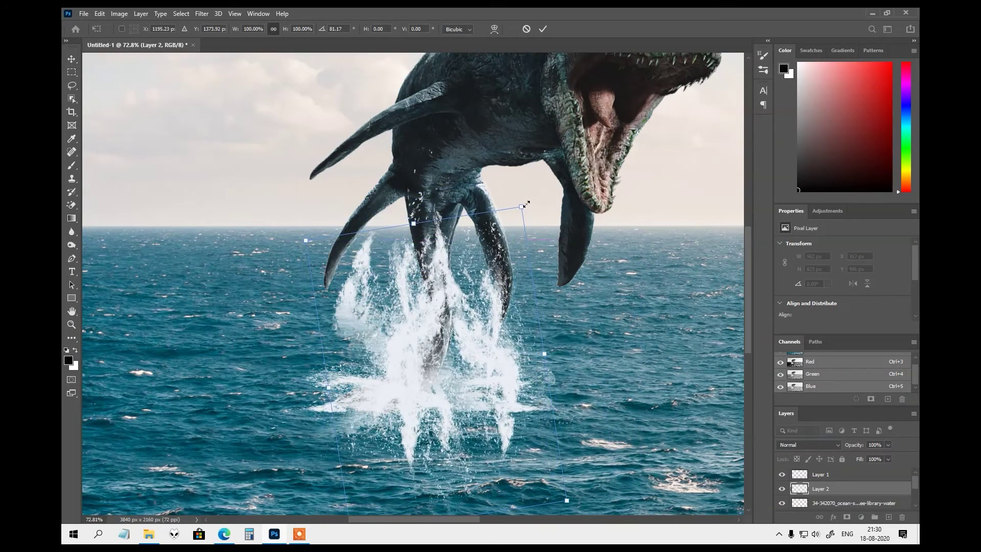
{"action": "left_click_drag", "start_coordinate": [532, 200], "coordinate": [588, 271]}
{"action": "left_click_drag", "start_coordinate": [471, 364], "coordinate": [480, 364]}
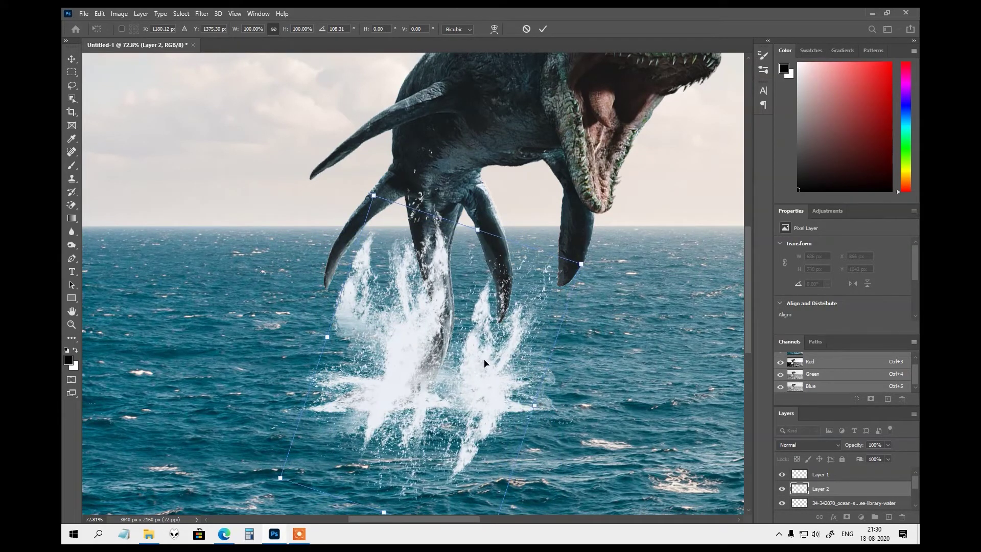
{"action": "right_click", "coordinate": [484, 351]}
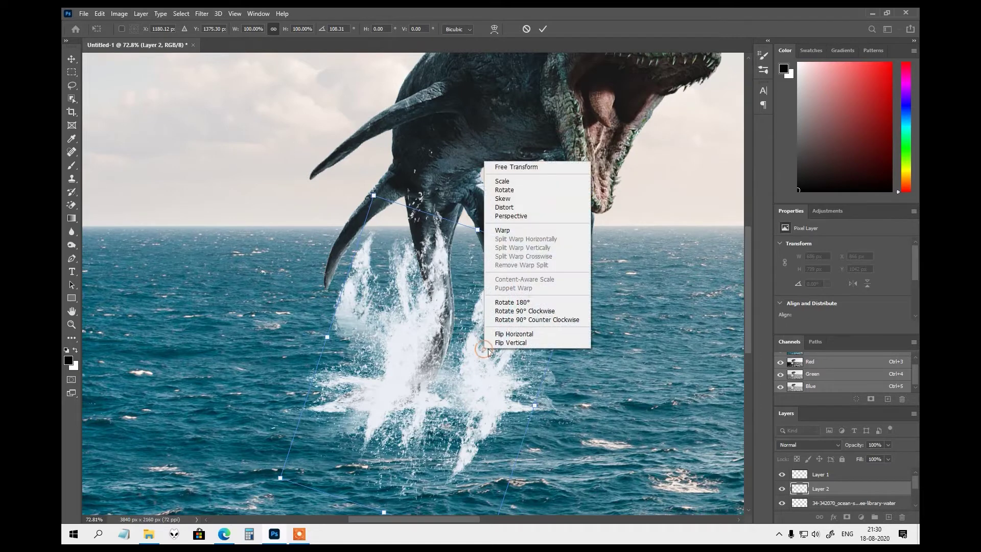
{"action": "key", "text": "Escape"}
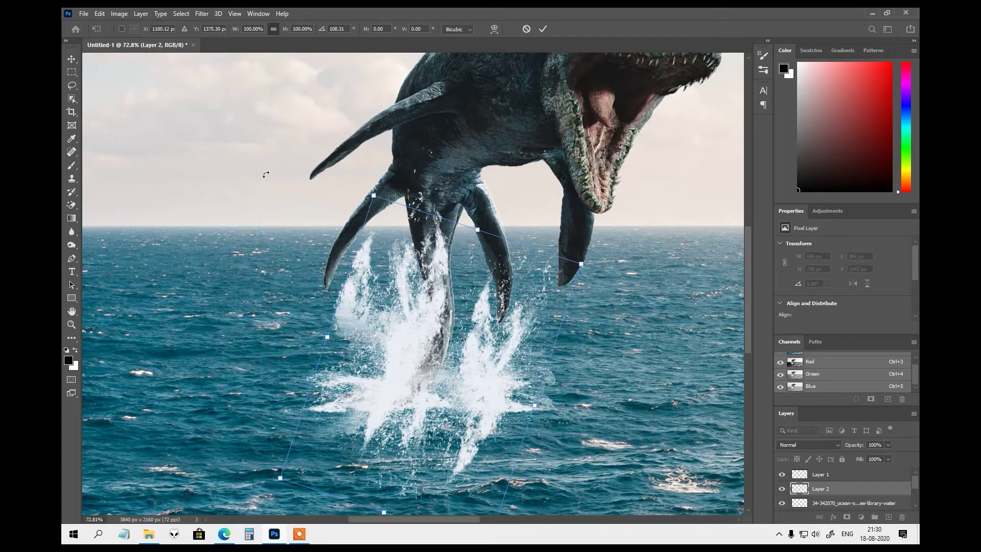
{"action": "key", "text": "Return"}
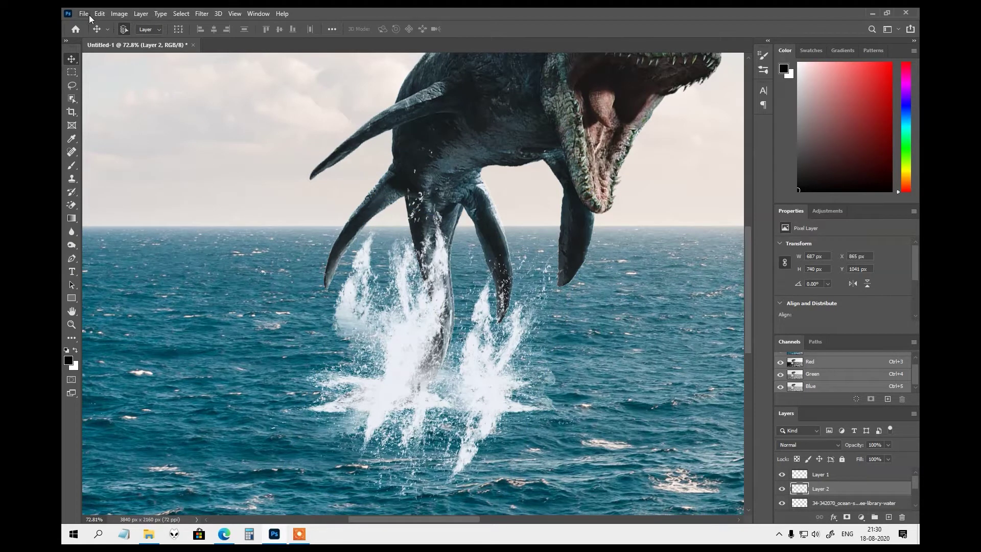
Puppet Warp Layer 2's splash, pinning and dragging its arms to curve up the second leg
{"action": "left_click", "coordinate": [99, 14]}
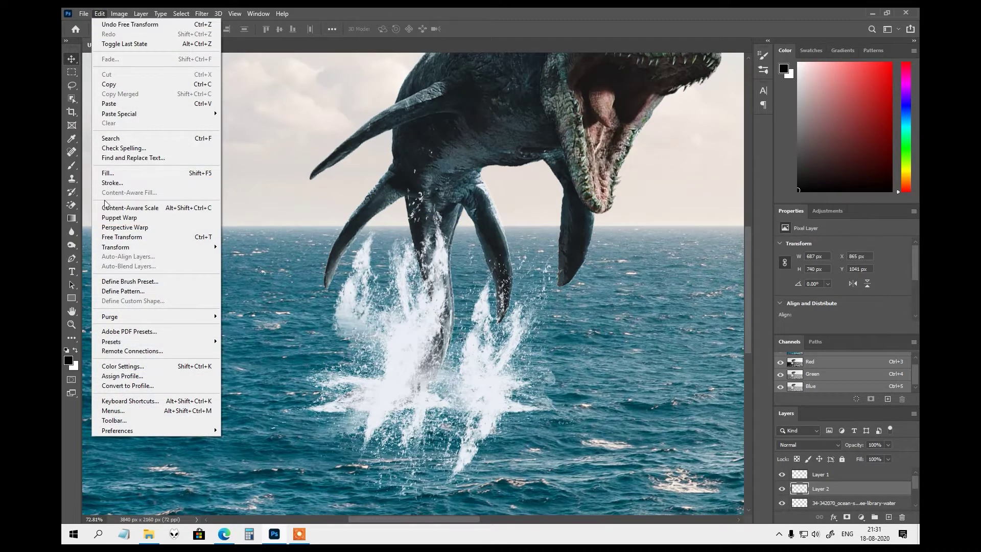
{"action": "left_click", "coordinate": [119, 217]}
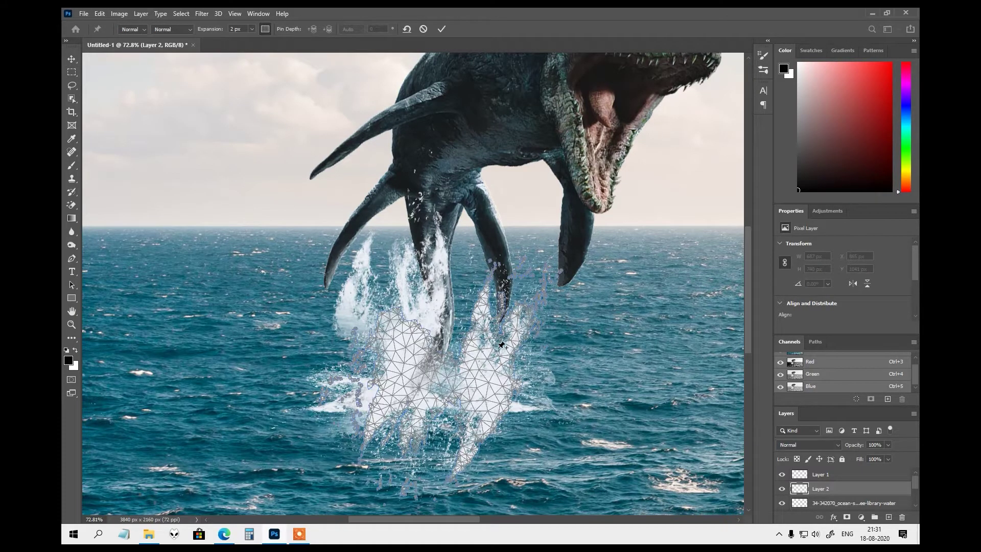
{"action": "left_click", "coordinate": [483, 296]}
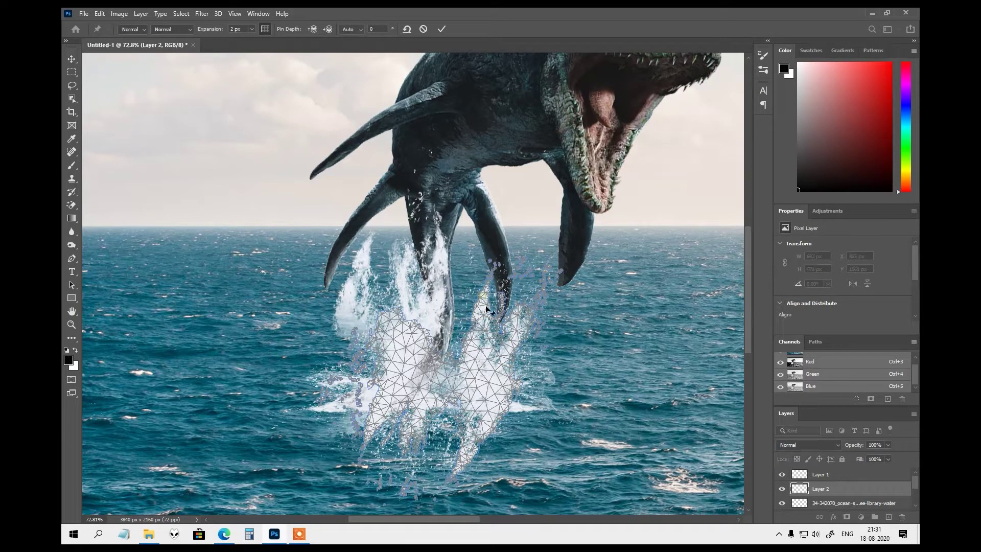
{"action": "left_click", "coordinate": [485, 375]}
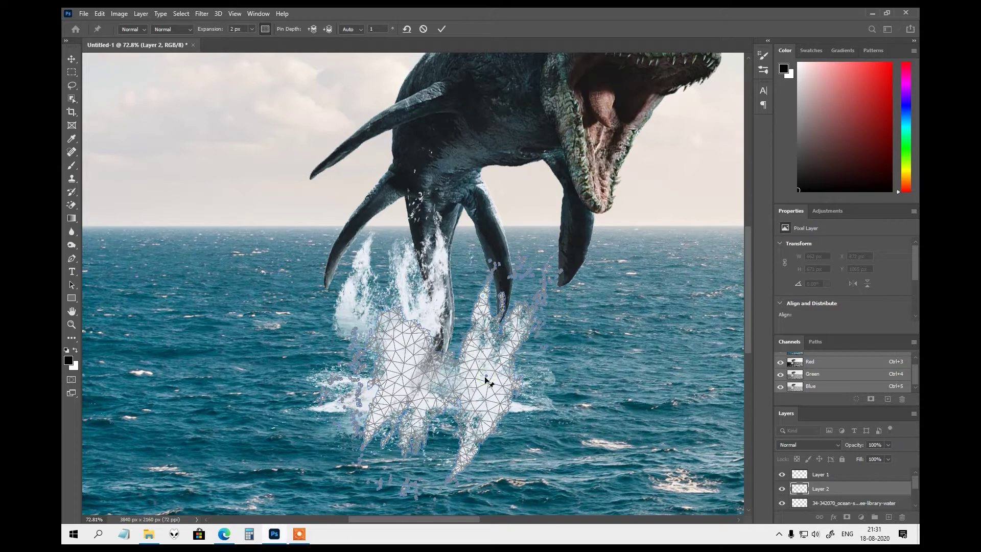
{"action": "left_click_drag", "start_coordinate": [467, 448], "coordinate": [436, 359]}
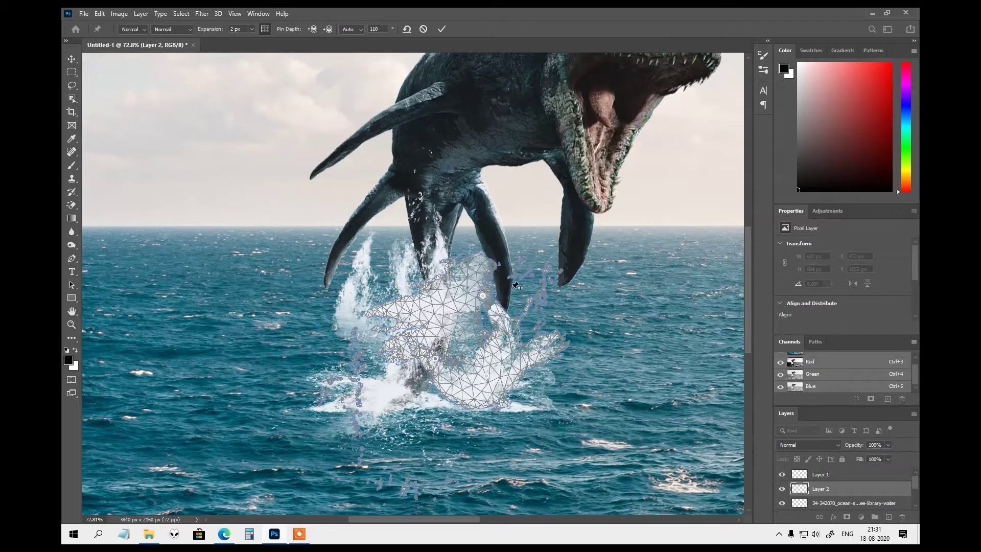
{"action": "left_click", "coordinate": [477, 266]}
{"action": "left_click_drag", "start_coordinate": [454, 274], "coordinate": [406, 311]}
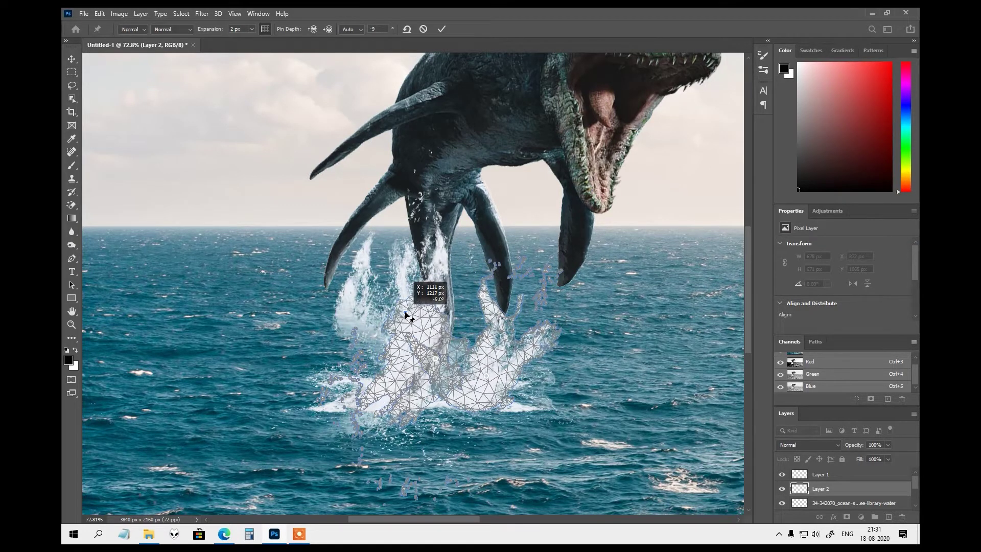
{"action": "mouse_move", "coordinate": [483, 296]}
{"action": "left_mouse_down"}
{"action": "mouse_move", "coordinate": [477, 269]}
{"action": "mouse_move", "coordinate": [453, 252]}
{"action": "mouse_move", "coordinate": [462, 252]}
{"action": "left_mouse_up"}
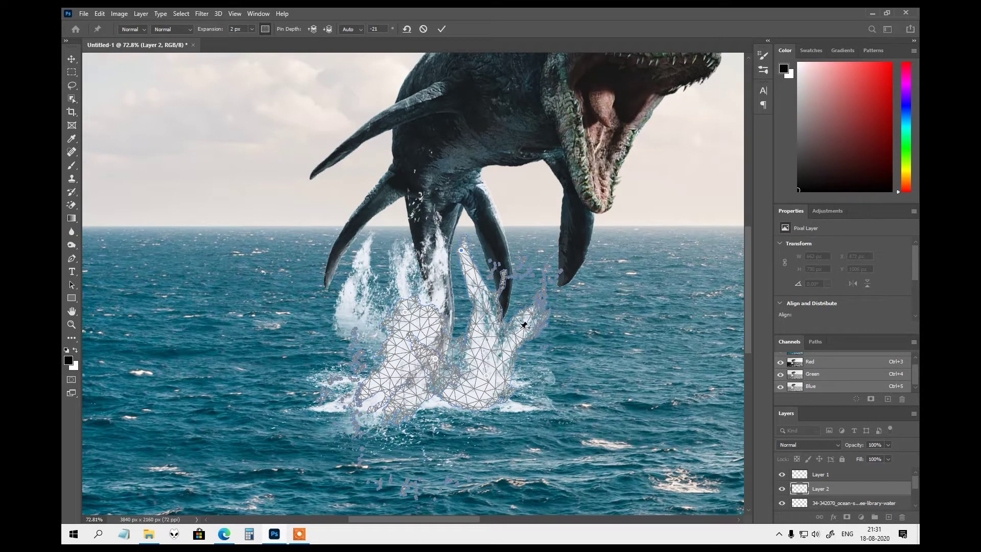
{"action": "left_click_drag", "start_coordinate": [487, 376], "coordinate": [475, 345]}
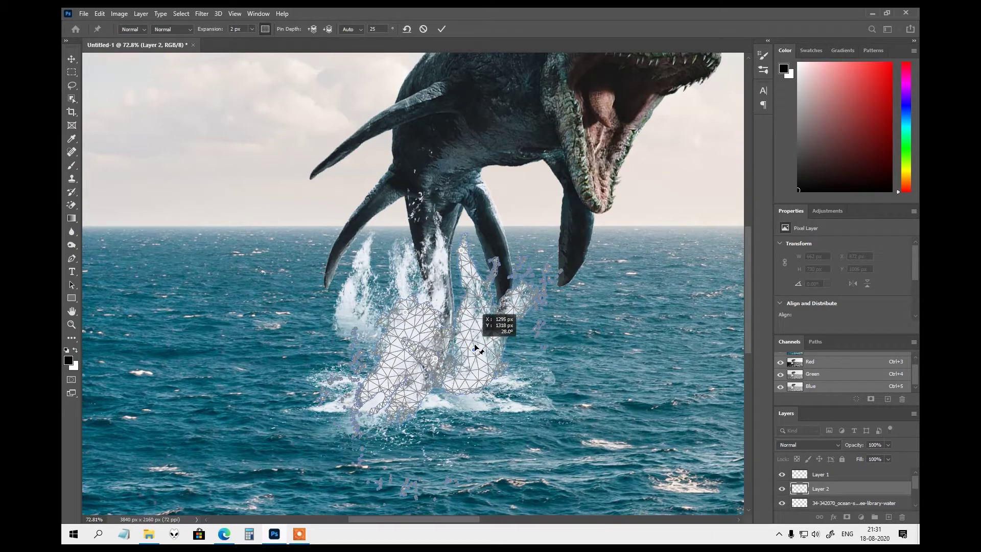
{"action": "left_click_drag", "start_coordinate": [474, 345], "coordinate": [475, 344]}
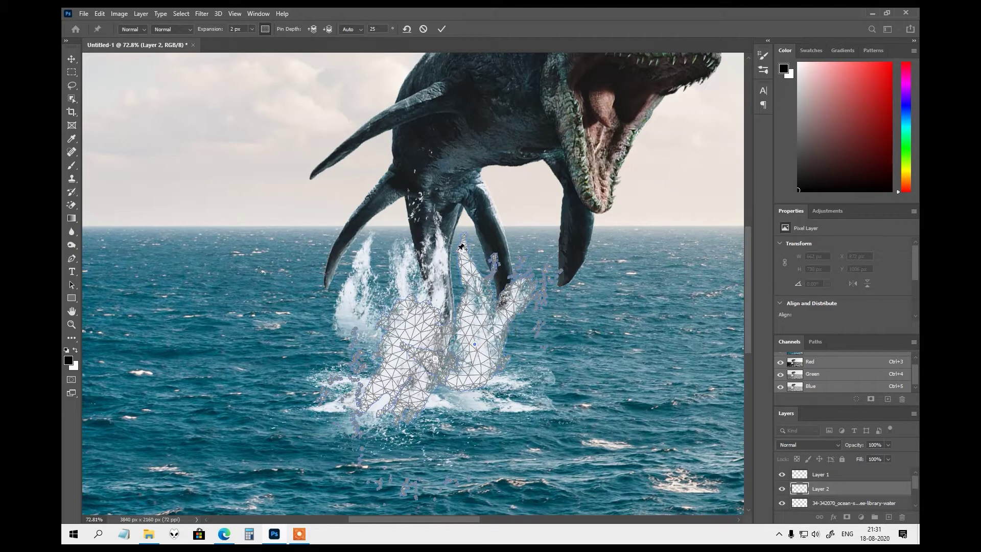
{"action": "left_click_drag", "start_coordinate": [461, 250], "coordinate": [455, 250]}
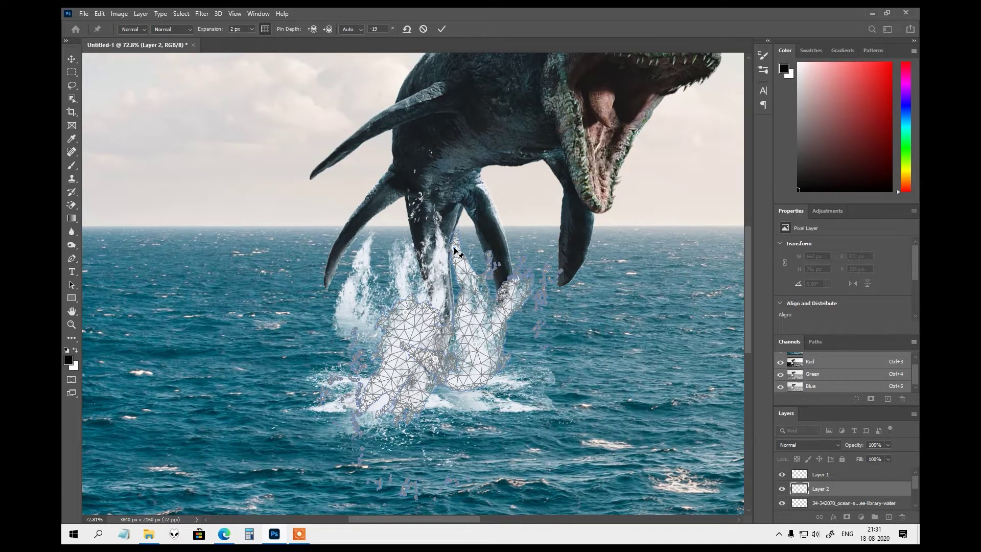
Commit the Puppet Warp on Layer 2's splash
{"action": "left_click", "coordinate": [440, 30]}
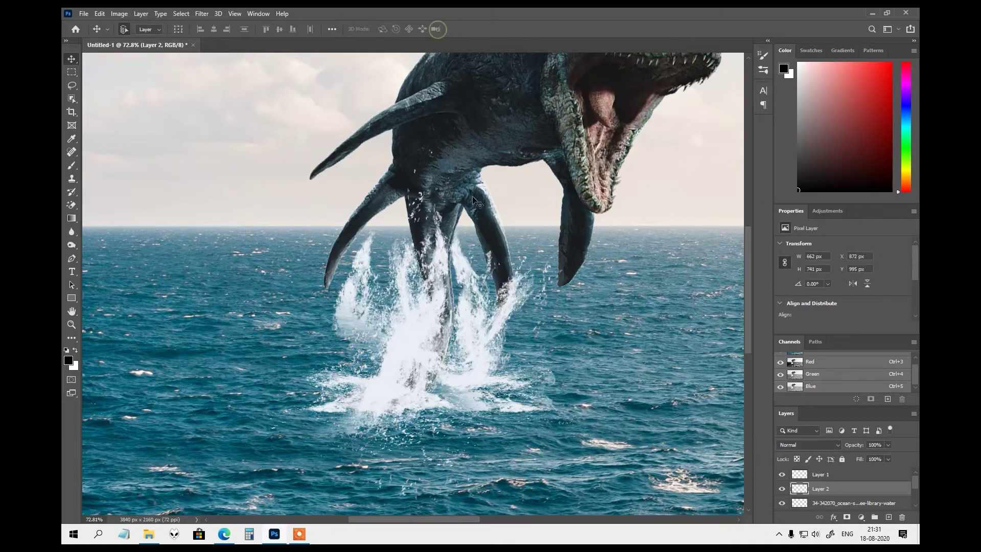
{"action": "scroll", "coordinate": [449, 272], "scroll_direction": "down", "scroll_amount": 2}
{"action": "scroll", "coordinate": [456, 294], "scroll_direction": "down", "scroll_amount": 1}
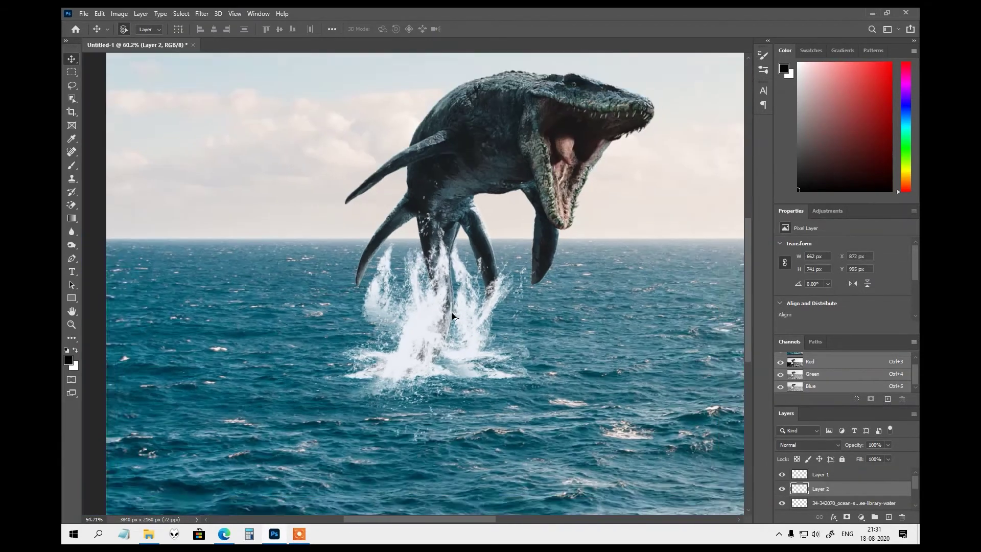
{"action": "scroll", "coordinate": [455, 294], "scroll_direction": "down", "scroll_amount": 3}
{"action": "scroll", "coordinate": [460, 307], "scroll_direction": "up", "scroll_amount": 3}
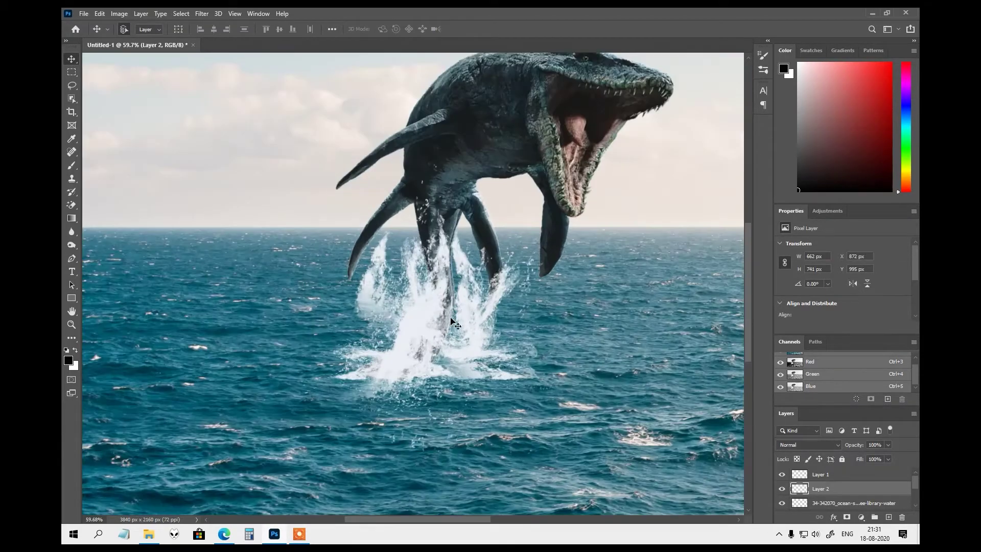
Duplicate the original ocean-splash layer
{"action": "left_click", "coordinate": [416, 320]}
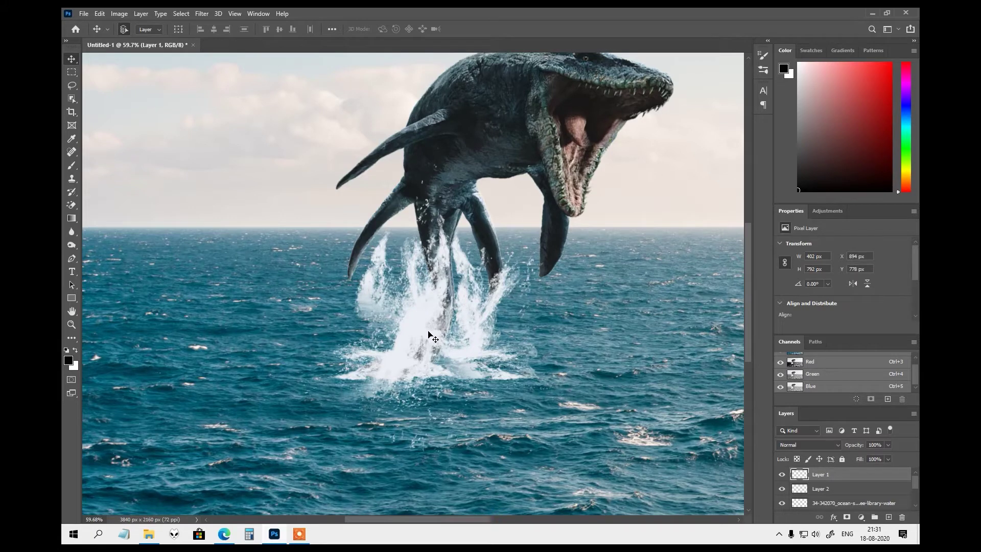
{"action": "left_click", "coordinate": [819, 506]}
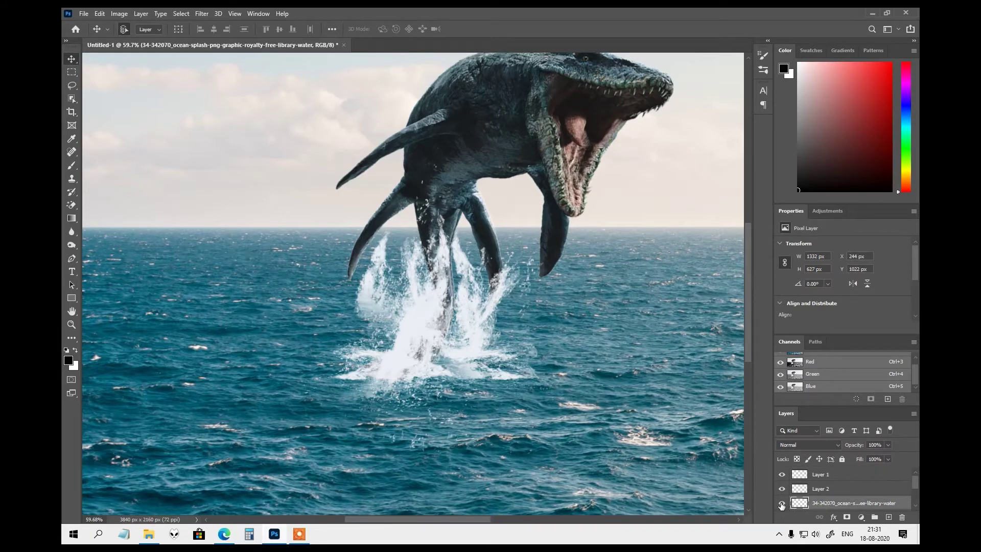
{"action": "left_click", "coordinate": [782, 503]}
{"action": "right_click", "coordinate": [825, 508]}
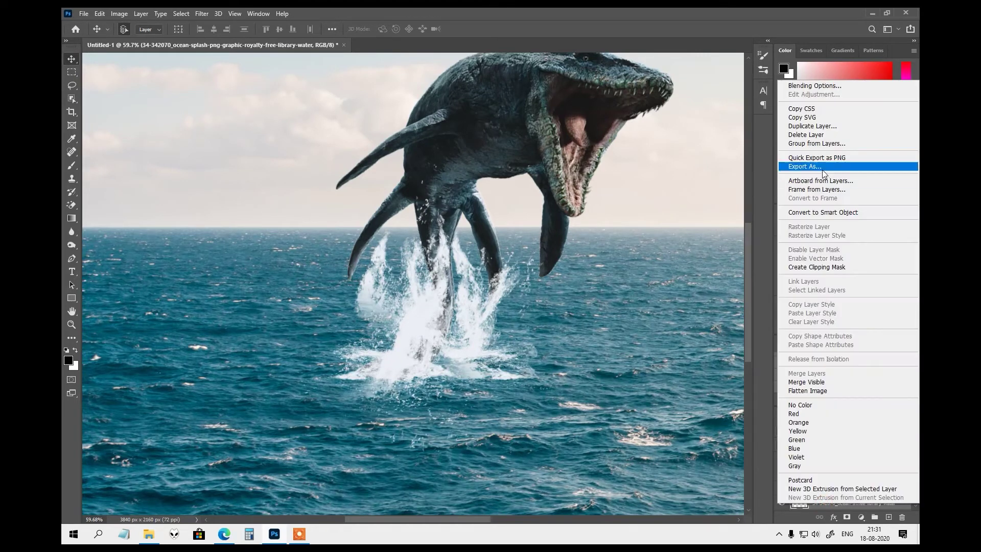
{"action": "left_click", "coordinate": [807, 127]}
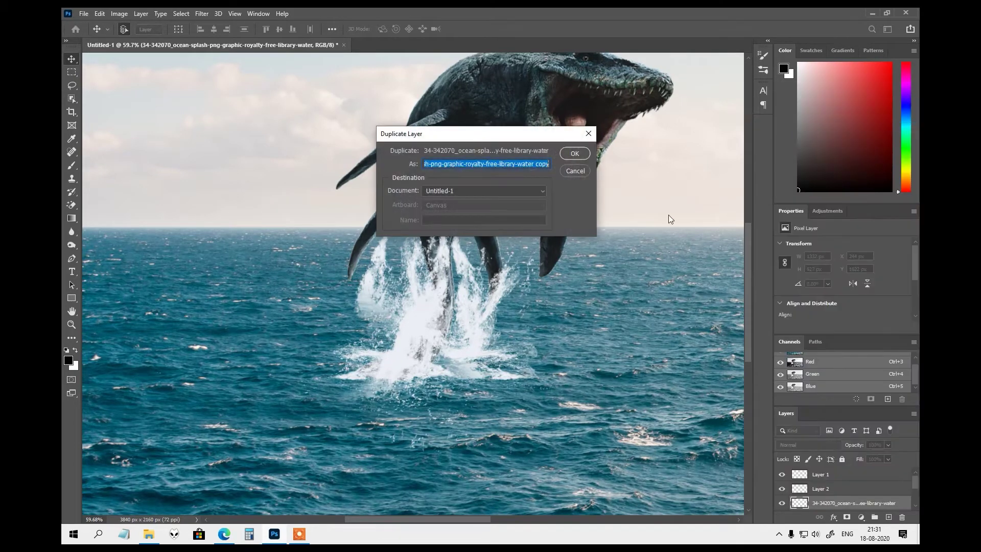
{"action": "left_click", "coordinate": [571, 154]}
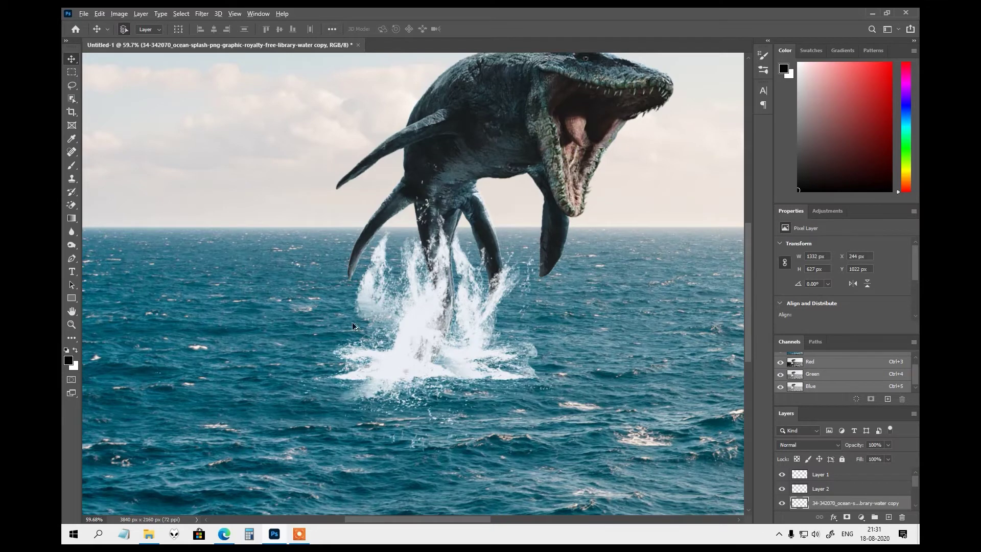
Drop the yatcht ship image onto the canvas near the horizon
{"action": "scroll", "coordinate": [353, 327], "scroll_direction": "down", "scroll_amount": 2}
{"action": "scroll", "coordinate": [339, 318], "scroll_direction": "down", "scroll_amount": 1}
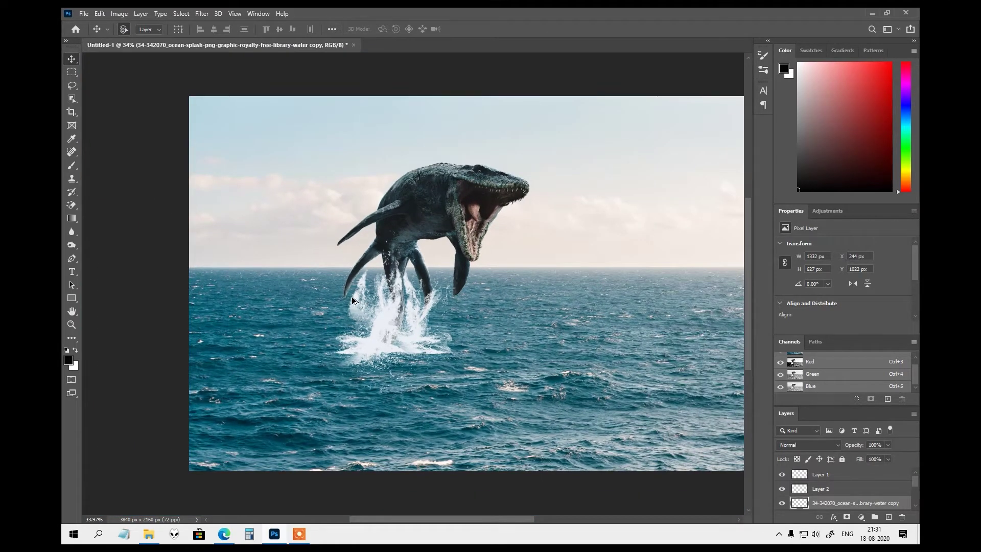
{"action": "scroll", "coordinate": [361, 306], "scroll_direction": "down", "scroll_amount": 1}
{"action": "scroll", "coordinate": [321, 291], "scroll_direction": "down", "scroll_amount": 1}
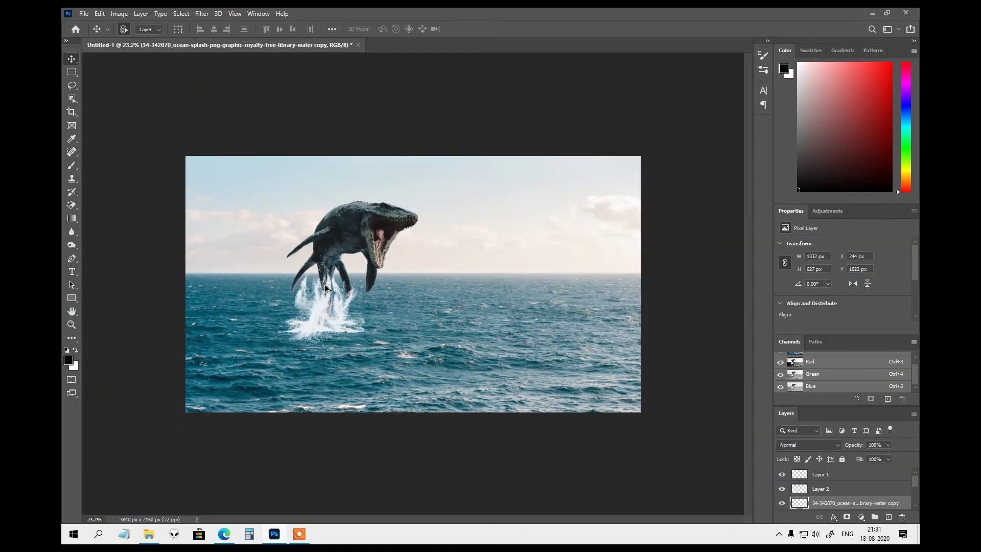
{"action": "left_click", "coordinate": [149, 535]}
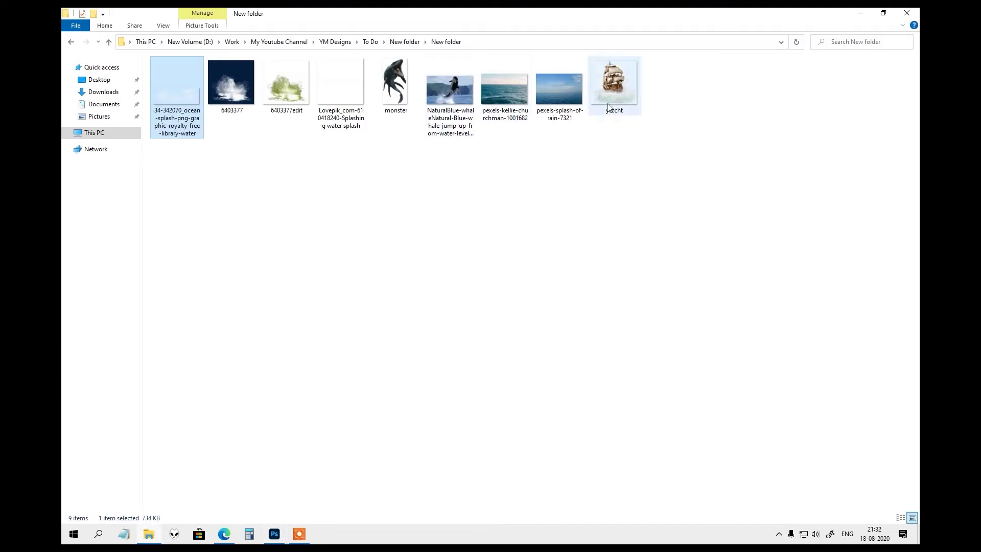
{"action": "mouse_move", "coordinate": [613, 85]}
{"action": "left_mouse_down"}
{"action": "mouse_move", "coordinate": [315, 504]}
{"action": "mouse_move", "coordinate": [439, 312]}
{"action": "left_mouse_up"}
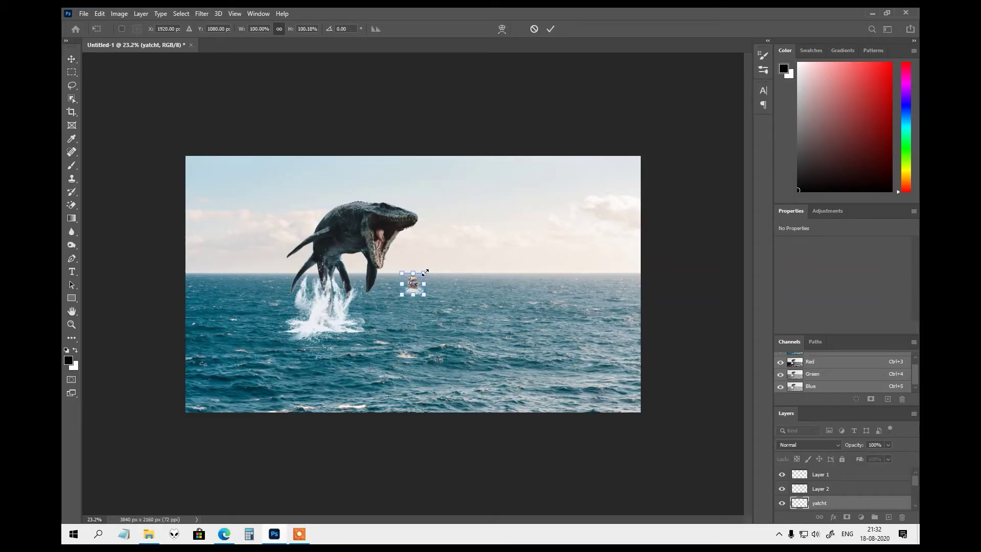
Scale the yatcht ship to about 543% and place it on the water right of the monster
{"action": "left_click_drag", "start_coordinate": [425, 273], "coordinate": [462, 237]}
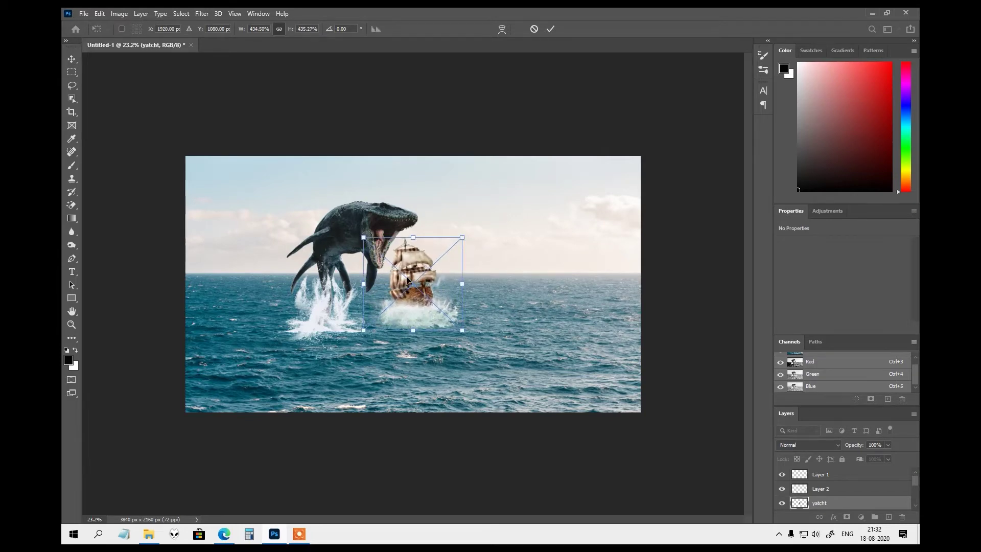
{"action": "left_click_drag", "start_coordinate": [407, 279], "coordinate": [401, 300]}
{"action": "scroll", "coordinate": [404, 296], "scroll_direction": "up", "scroll_amount": 3}
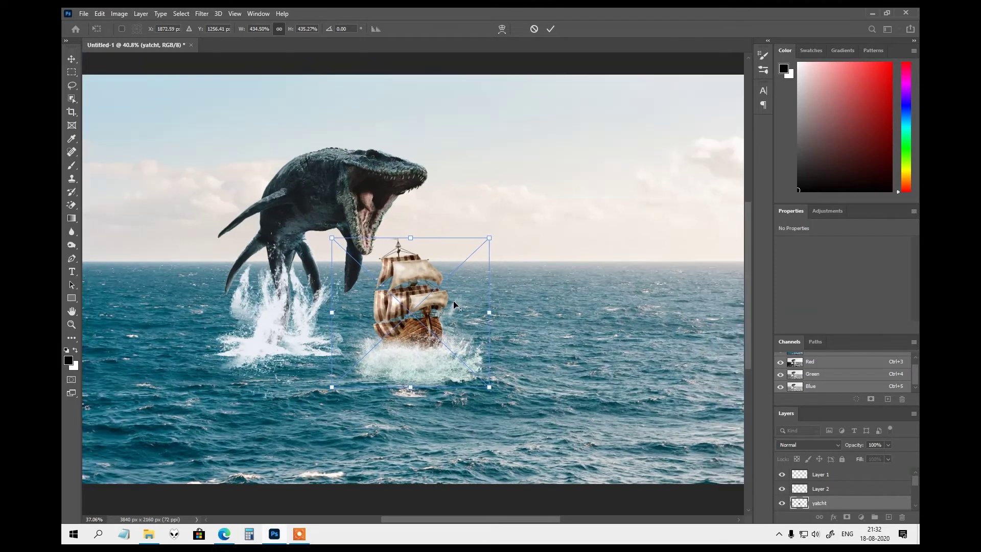
{"action": "scroll", "coordinate": [419, 291], "scroll_direction": "up", "scroll_amount": 1}
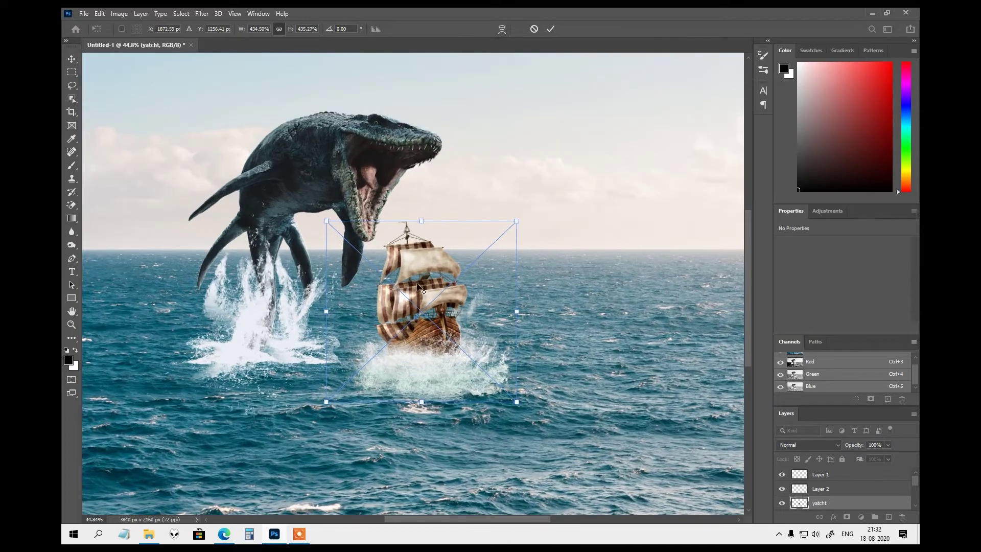
{"action": "left_click_drag", "start_coordinate": [420, 266], "coordinate": [429, 262]}
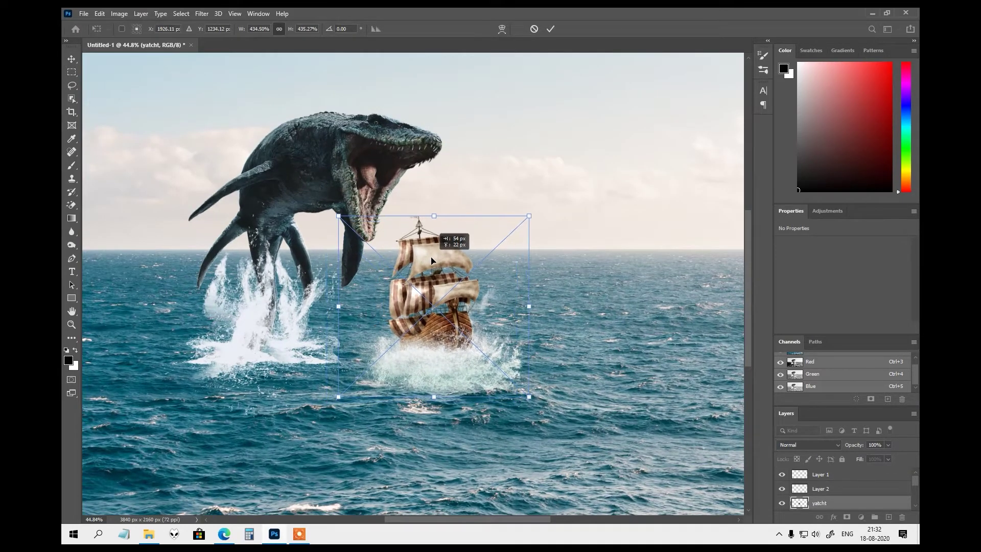
{"action": "left_click_drag", "start_coordinate": [526, 218], "coordinate": [551, 191]}
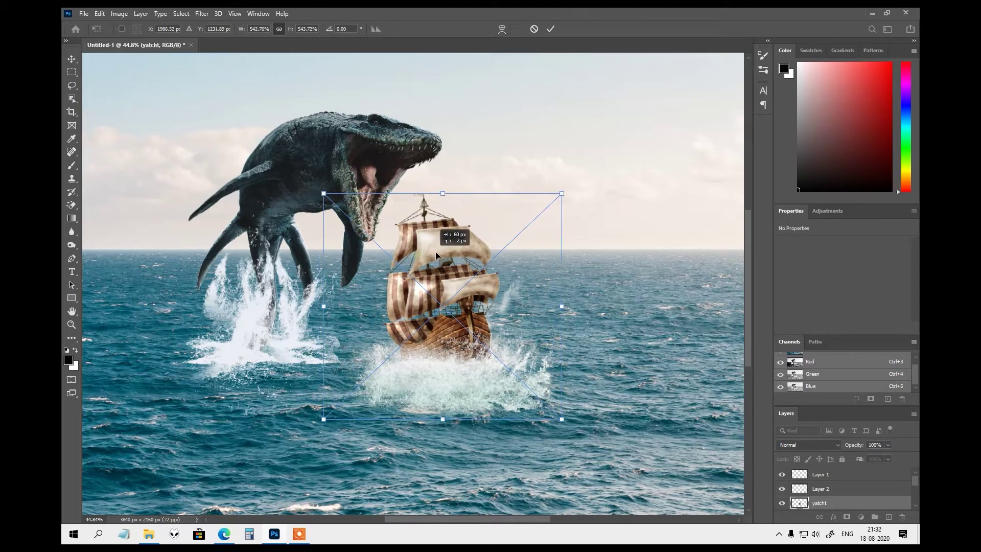
{"action": "left_click_drag", "start_coordinate": [416, 253], "coordinate": [438, 250]}
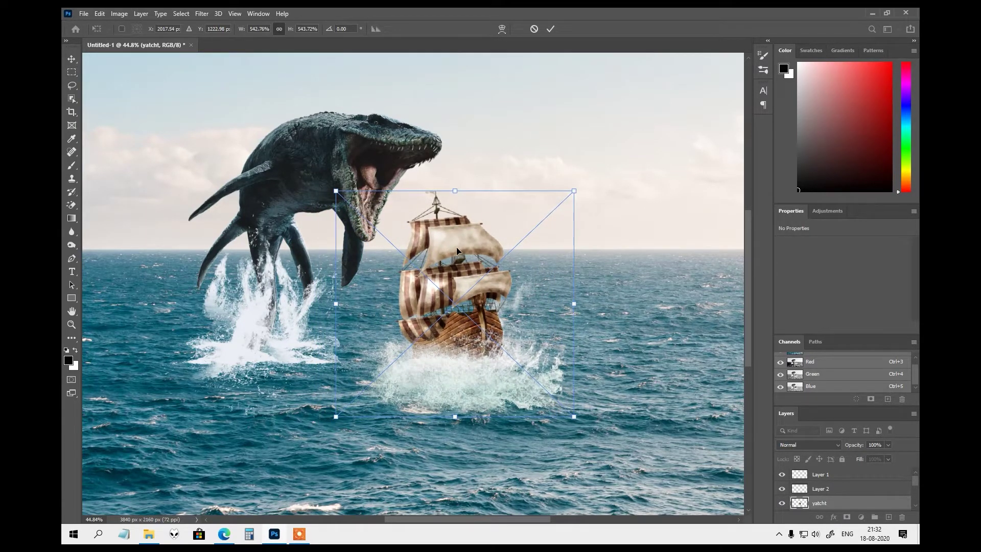
{"action": "key", "text": "Return"}
Fit the composition on screen and toggle the splash and water layers to compare them
{"action": "key", "text": "ctrl+0"}
{"action": "scroll", "coordinate": [451, 273], "scroll_direction": "up", "scroll_amount": 1}
{"action": "scroll", "coordinate": [460, 287], "scroll_direction": "up", "scroll_amount": 1}
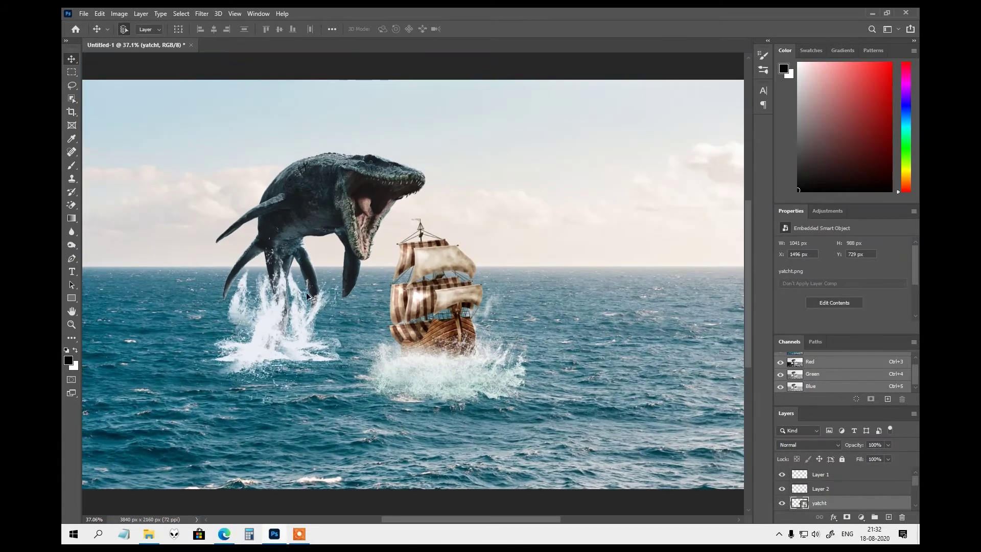
{"action": "scroll", "coordinate": [470, 299], "scroll_direction": "up", "scroll_amount": 1}
{"action": "scroll", "coordinate": [477, 303], "scroll_direction": "down", "scroll_amount": 1}
{"action": "scroll", "coordinate": [292, 349], "scroll_direction": "up", "scroll_amount": 2}
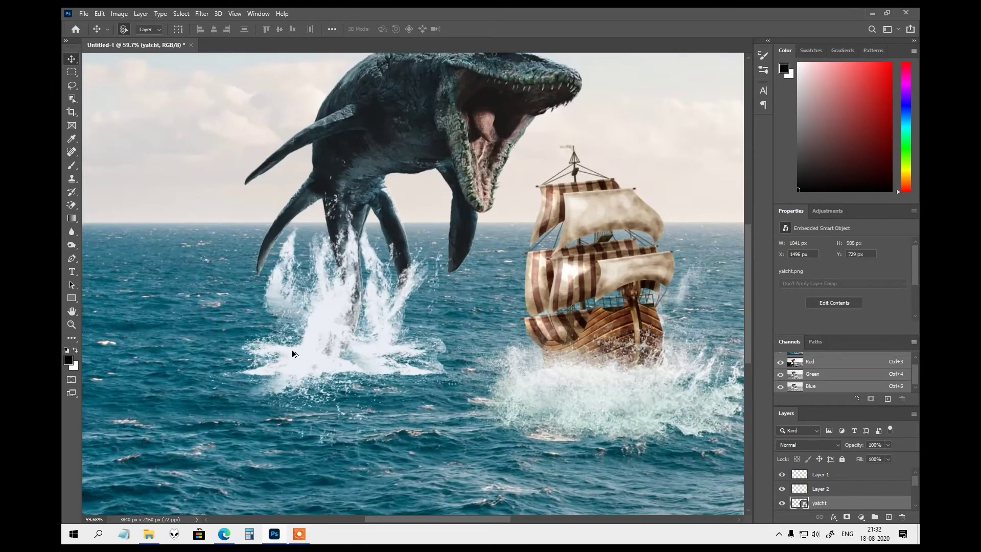
{"action": "scroll", "coordinate": [308, 357], "scroll_direction": "down", "scroll_amount": 1}
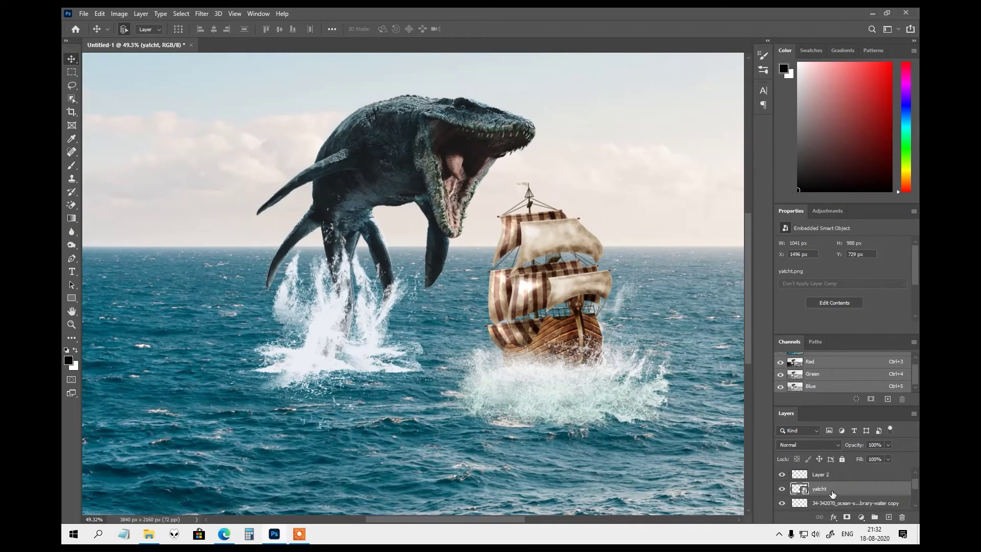
{"action": "left_click", "coordinate": [782, 475]}
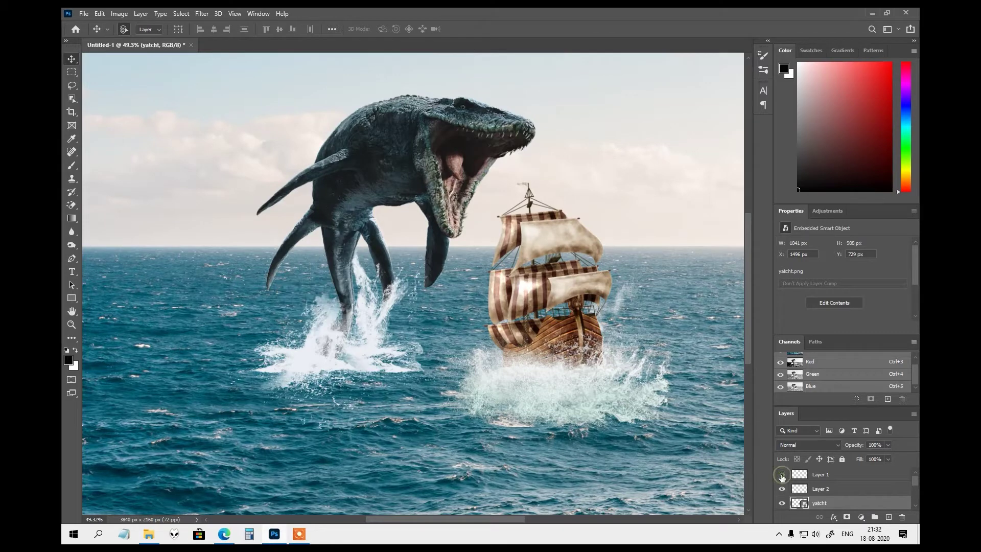
{"action": "left_click", "coordinate": [781, 489]}
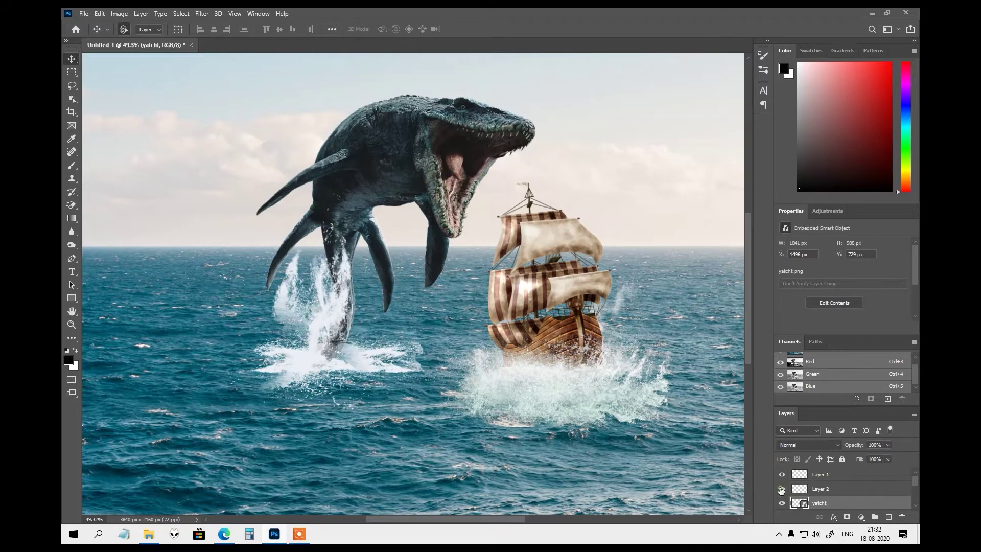
{"action": "scroll", "coordinate": [803, 496], "scroll_direction": "down", "scroll_amount": 1}
{"action": "scroll", "coordinate": [802, 496], "scroll_direction": "down", "scroll_amount": 1}
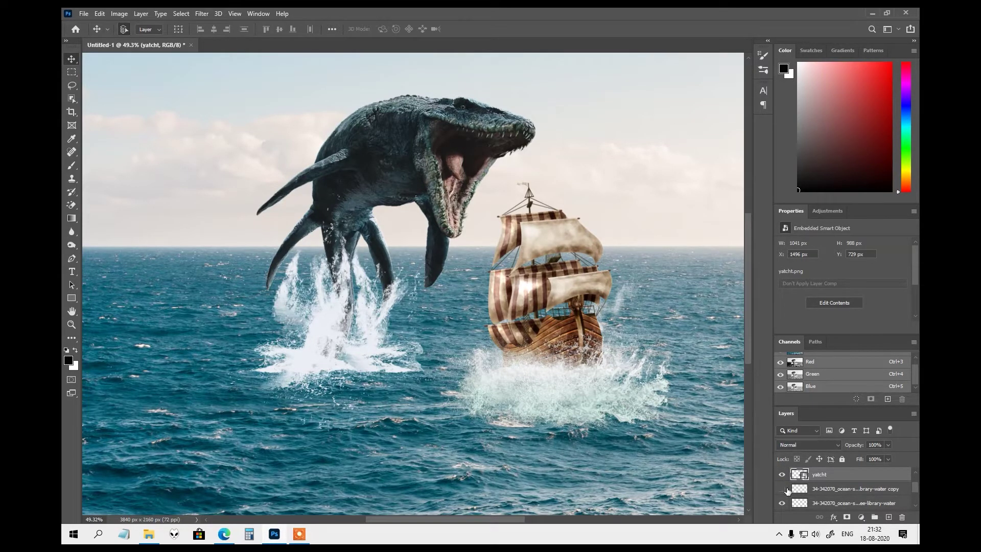
{"action": "left_click", "coordinate": [786, 490]}
{"action": "left_click", "coordinate": [785, 503]}
{"action": "left_click", "coordinate": [785, 504]}
Move the water copy layer above the yatcht layer
{"action": "left_click", "coordinate": [826, 505]}
{"action": "left_click", "coordinate": [828, 490], "text": "shift"}
{"action": "scroll", "coordinate": [842, 497], "scroll_direction": "up", "scroll_amount": 1}
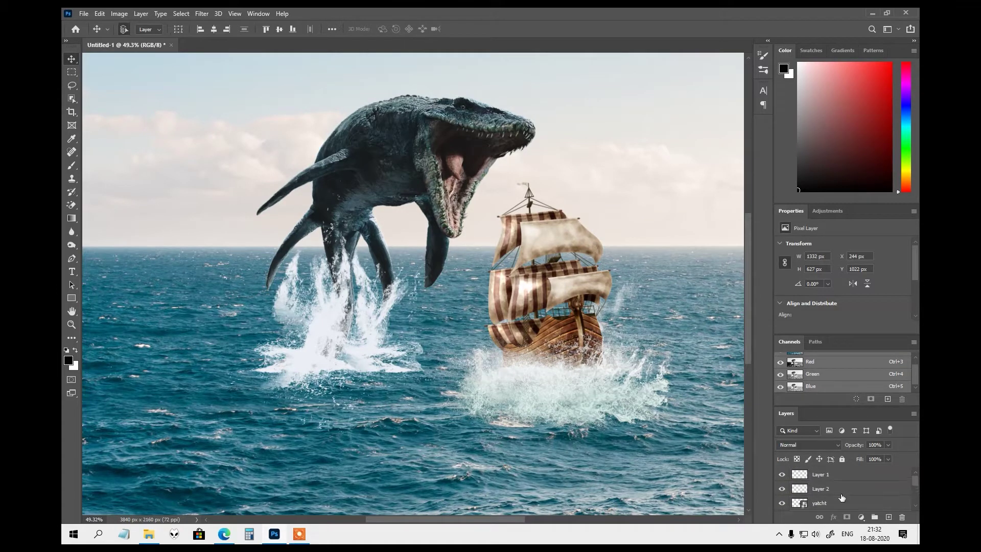
{"action": "scroll", "coordinate": [829, 505], "scroll_direction": "down", "scroll_amount": 1}
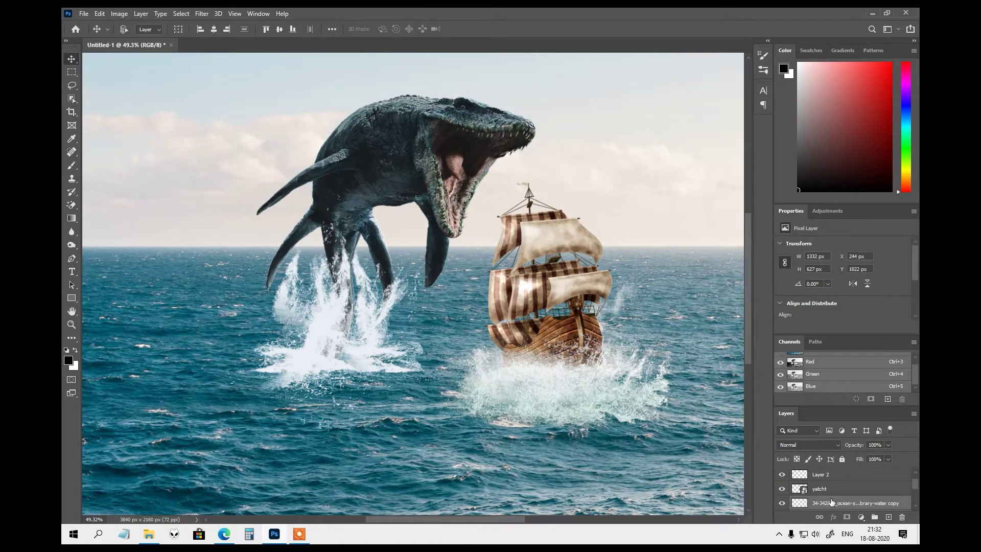
{"action": "left_click_drag", "start_coordinate": [832, 503], "coordinate": [825, 475]}
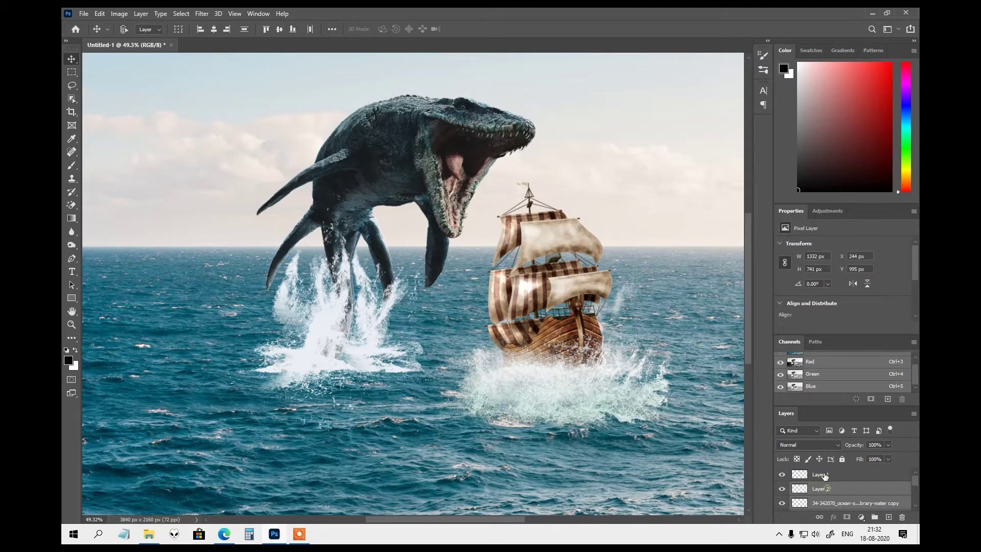
Merge Layer 1 and Layer 2 into a single splash layer
{"action": "left_click", "coordinate": [825, 475], "text": "shift"}
{"action": "right_click", "coordinate": [826, 475]}
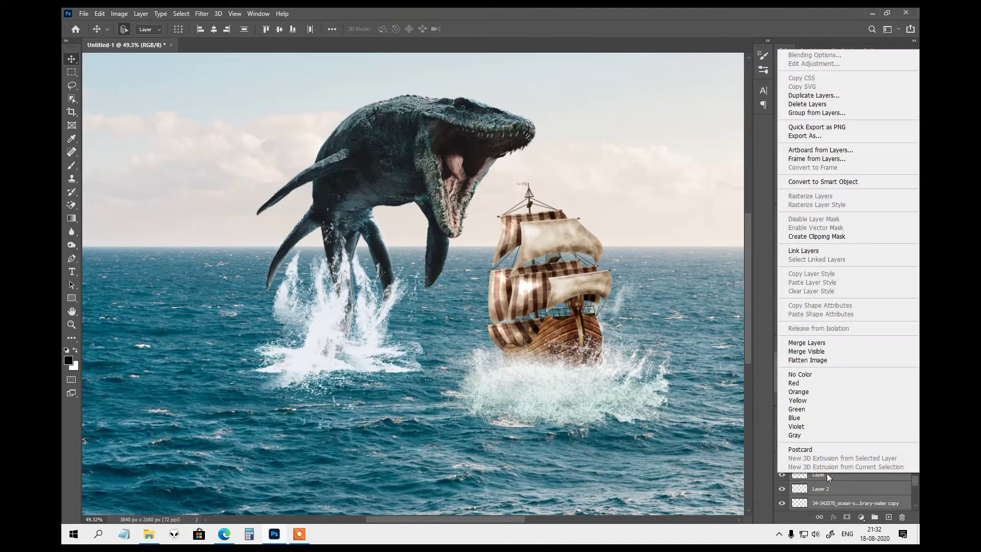
{"action": "left_click", "coordinate": [816, 353]}
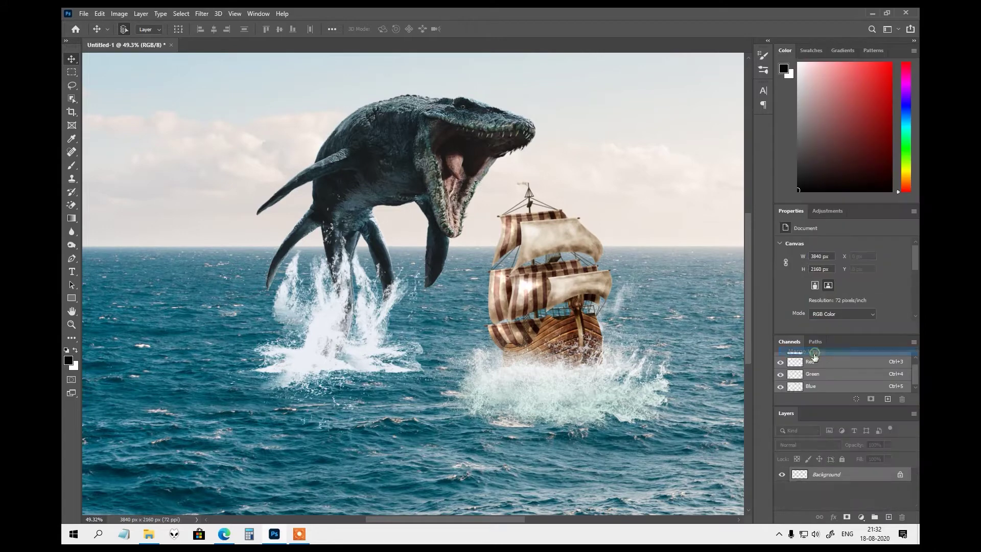
{"action": "right_click", "coordinate": [818, 480]}
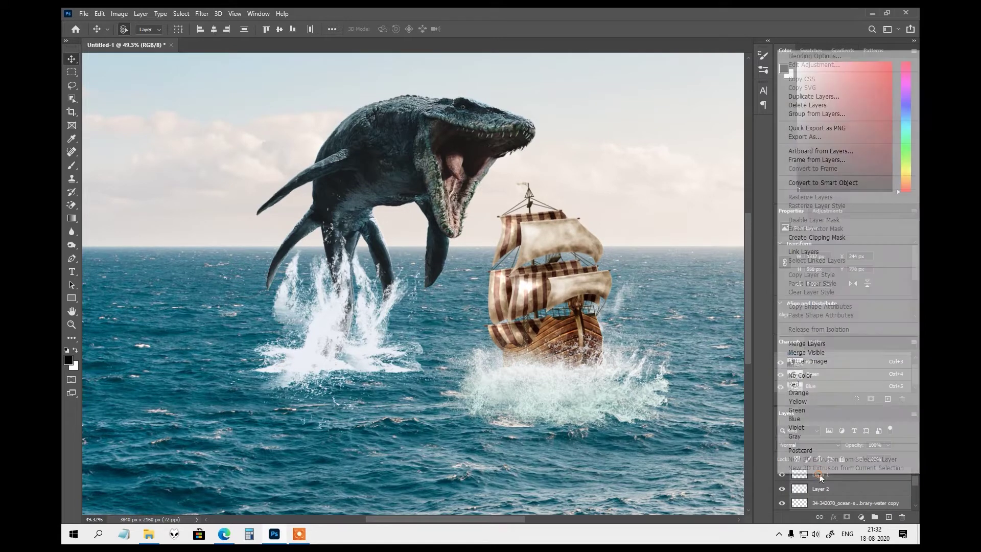
{"action": "left_click", "coordinate": [811, 342]}
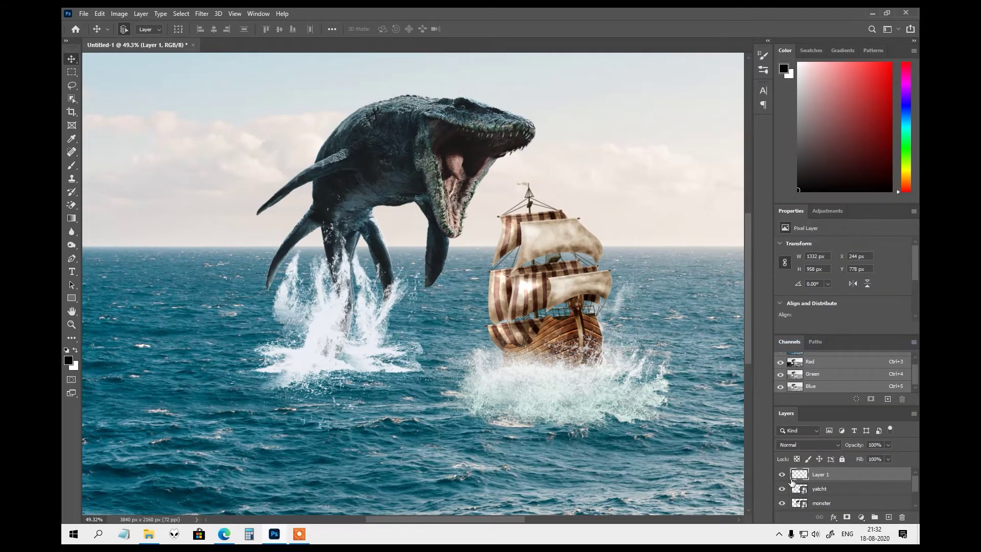
{"action": "left_click", "coordinate": [782, 474]}
Convert Layer 1 to a smart object; add then undo a Hue/Saturation adjustment layer
{"action": "scroll", "coordinate": [558, 397], "scroll_direction": "up", "scroll_amount": 3}
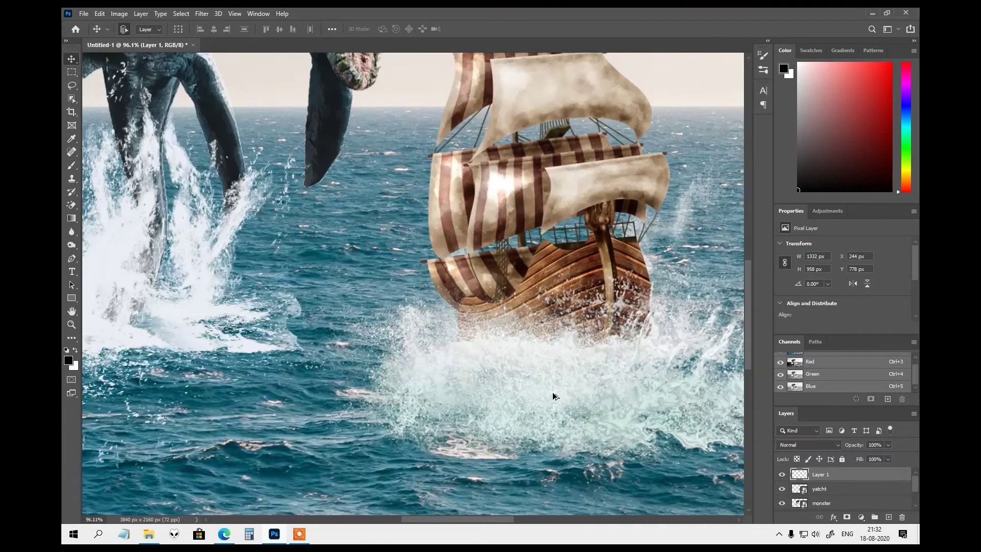
{"action": "scroll", "coordinate": [536, 386], "scroll_direction": "down", "scroll_amount": 2}
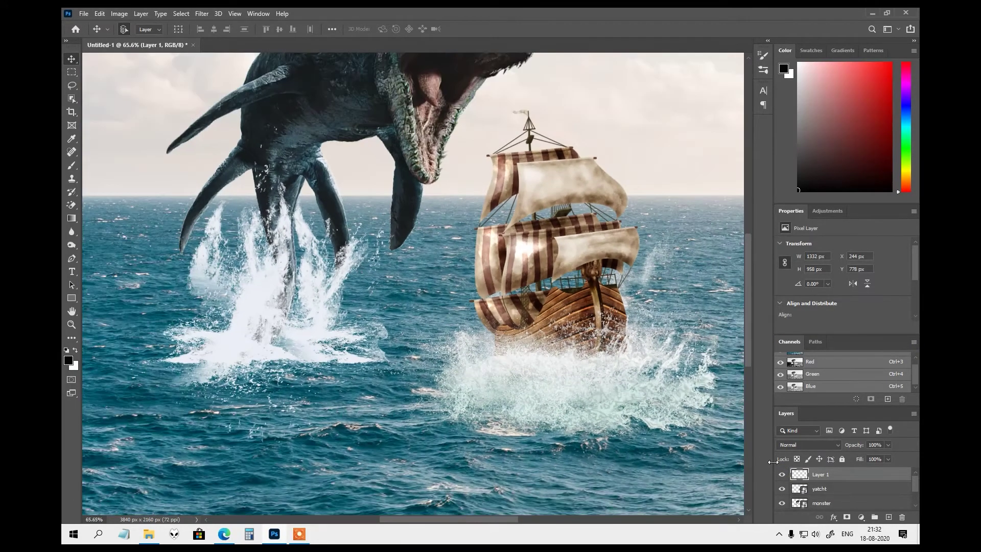
{"action": "right_click", "coordinate": [824, 477]}
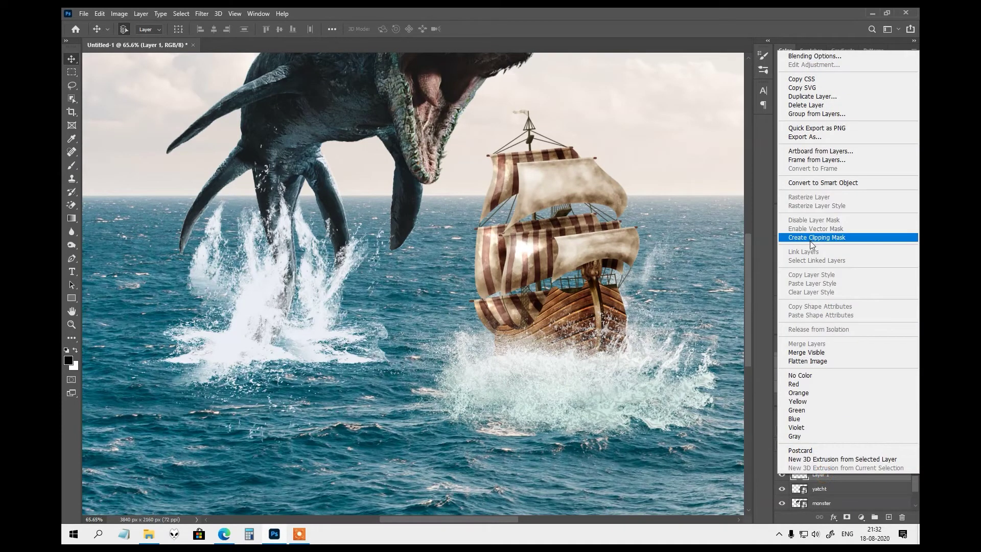
{"action": "left_click", "coordinate": [817, 184]}
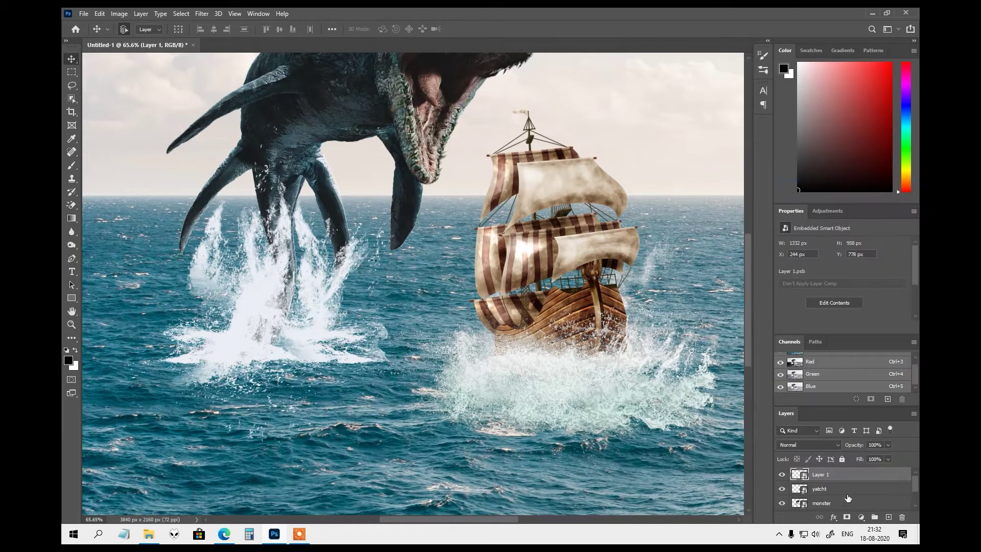
{"action": "left_click", "coordinate": [861, 517]}
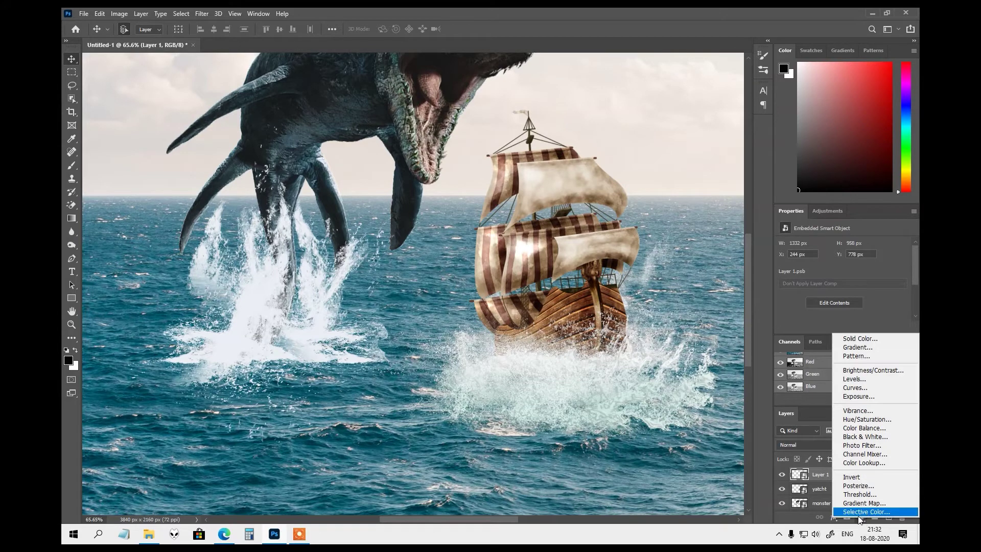
{"action": "left_click", "coordinate": [856, 419]}
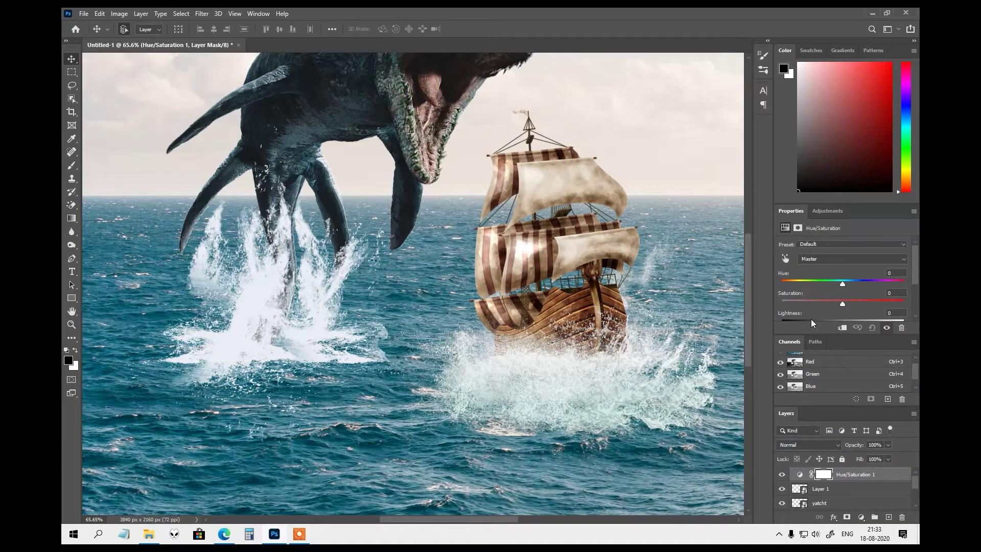
{"action": "key", "text": "ctrl+z"}
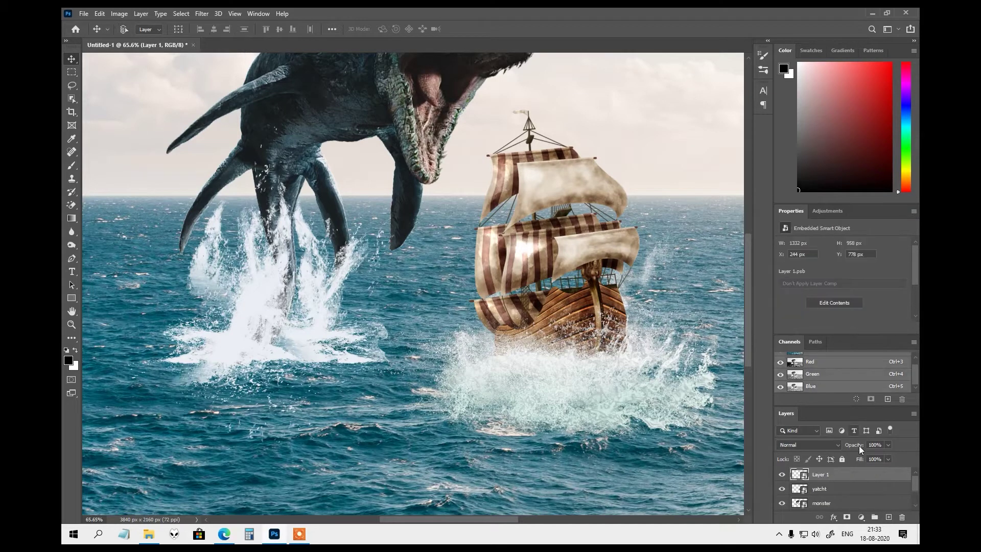
Colorize Layer 1 with Hue/Saturation at hue 191 and saturation 59 for a cyan splash
{"action": "key", "text": "ctrl"}
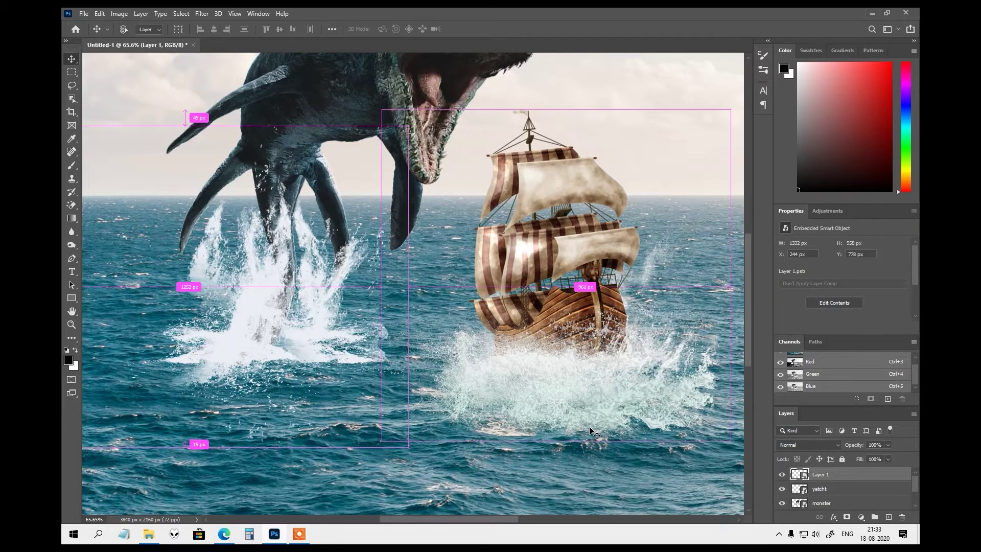
{"action": "key", "text": "ctrl+u"}
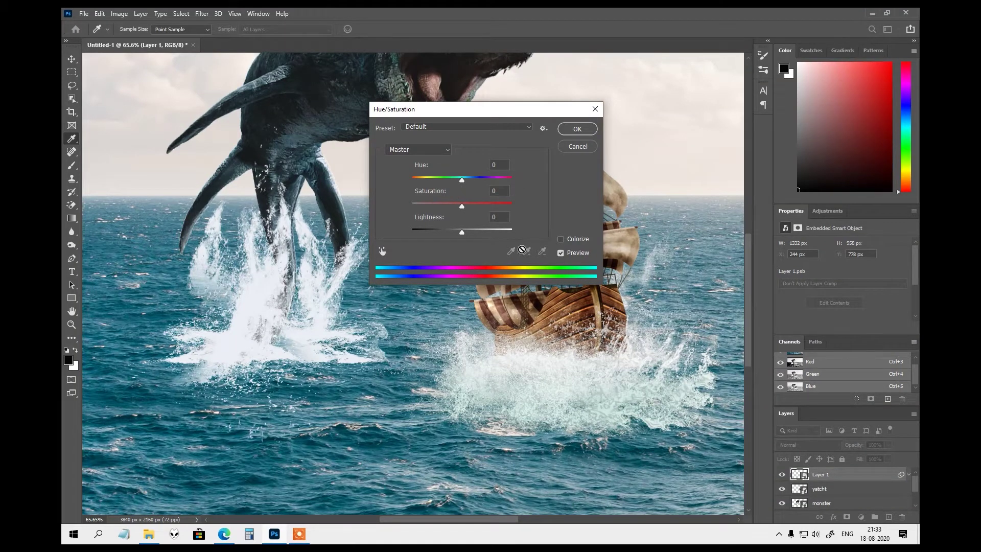
{"action": "left_click_drag", "start_coordinate": [462, 180], "coordinate": [468, 182]}
{"action": "left_click", "coordinate": [573, 240]}
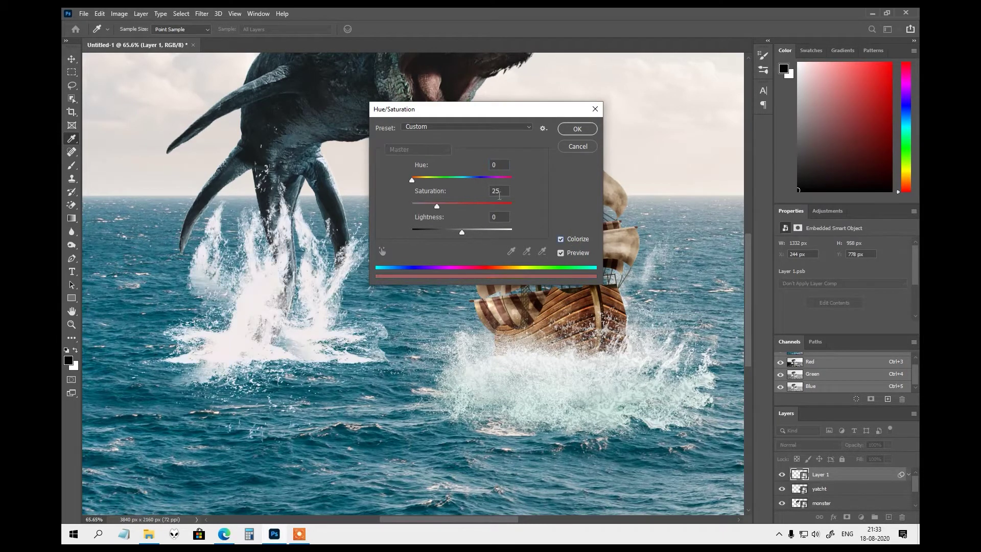
{"action": "left_click_drag", "start_coordinate": [412, 183], "coordinate": [467, 191]}
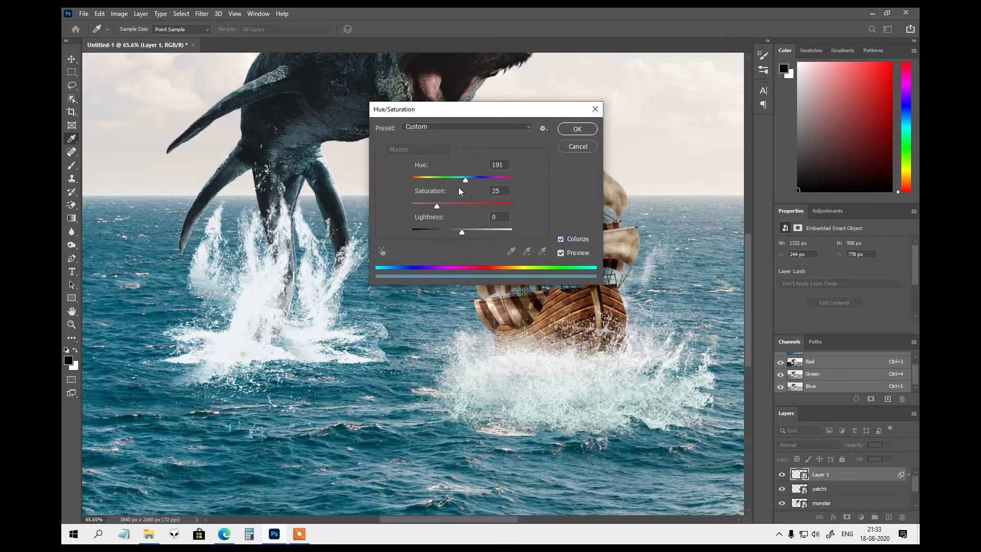
{"action": "left_click", "coordinate": [456, 178]}
{"action": "left_click", "coordinate": [462, 204]}
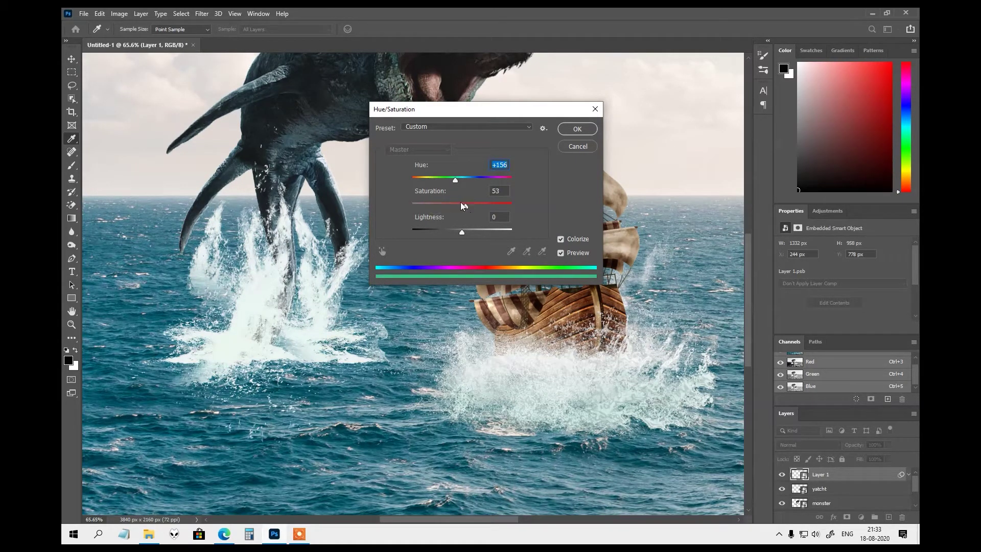
{"action": "left_click", "coordinate": [472, 203]}
{"action": "left_click_drag", "start_coordinate": [456, 179], "coordinate": [465, 180]}
{"action": "left_click", "coordinate": [577, 129]}
Zoom around to review the composition, then switch to the source-images folder in File Explorer
{"action": "key", "text": "v"}
{"action": "scroll", "coordinate": [422, 313], "scroll_direction": "down", "scroll_amount": 5}
{"action": "scroll", "coordinate": [385, 342], "scroll_direction": "down", "scroll_amount": 1}
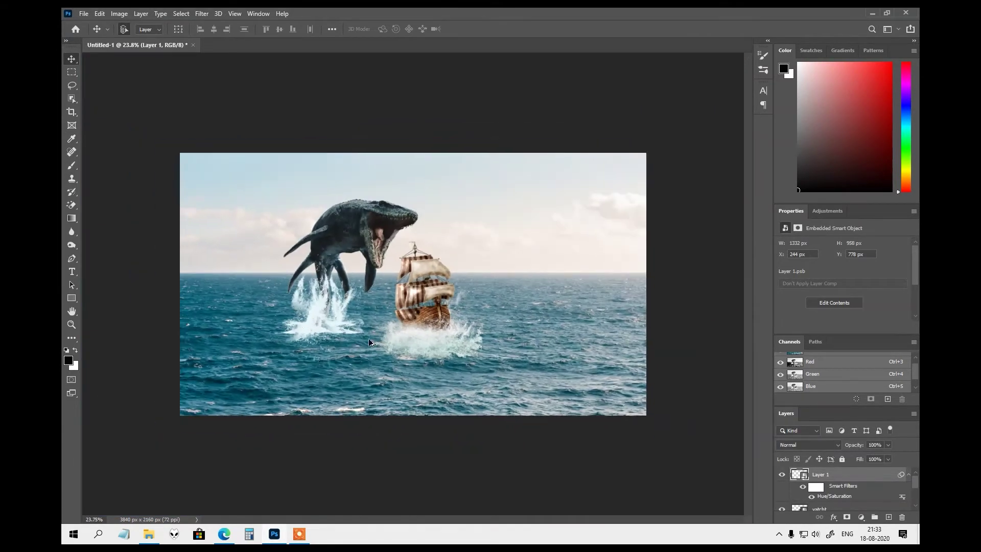
{"action": "scroll", "coordinate": [274, 308], "scroll_direction": "up", "scroll_amount": 1}
{"action": "scroll", "coordinate": [274, 298], "scroll_direction": "up", "scroll_amount": 1}
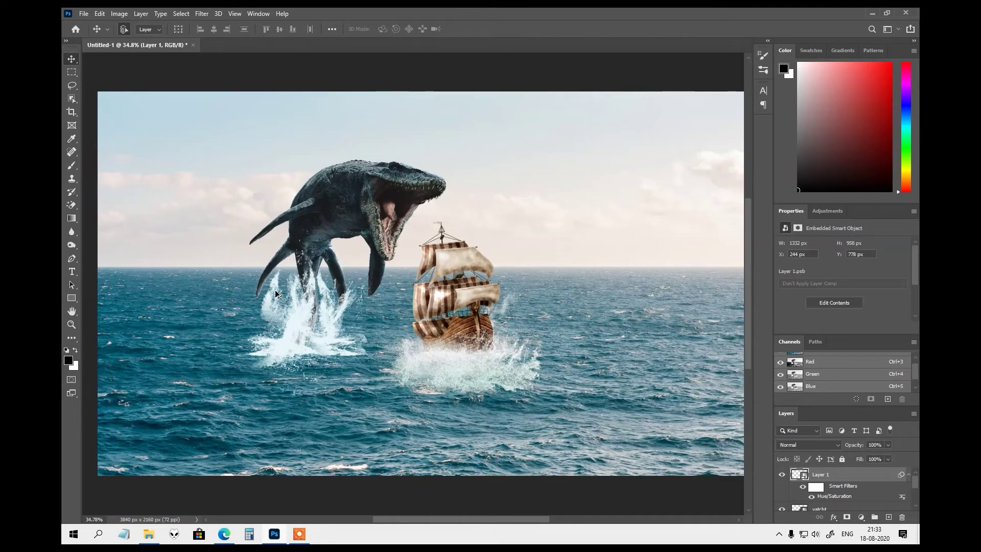
{"action": "scroll", "coordinate": [275, 290], "scroll_direction": "up", "scroll_amount": 1}
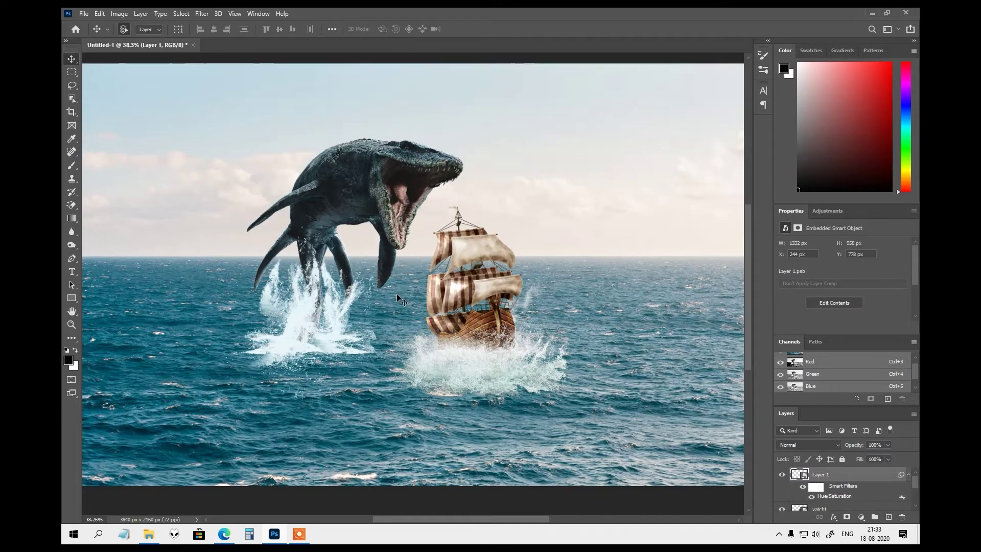
{"action": "scroll", "coordinate": [396, 293], "scroll_direction": "down", "scroll_amount": 1}
{"action": "scroll", "coordinate": [389, 288], "scroll_direction": "down", "scroll_amount": 1}
{"action": "scroll", "coordinate": [390, 203], "scroll_direction": "up", "scroll_amount": 1}
{"action": "scroll", "coordinate": [394, 204], "scroll_direction": "up", "scroll_amount": 1}
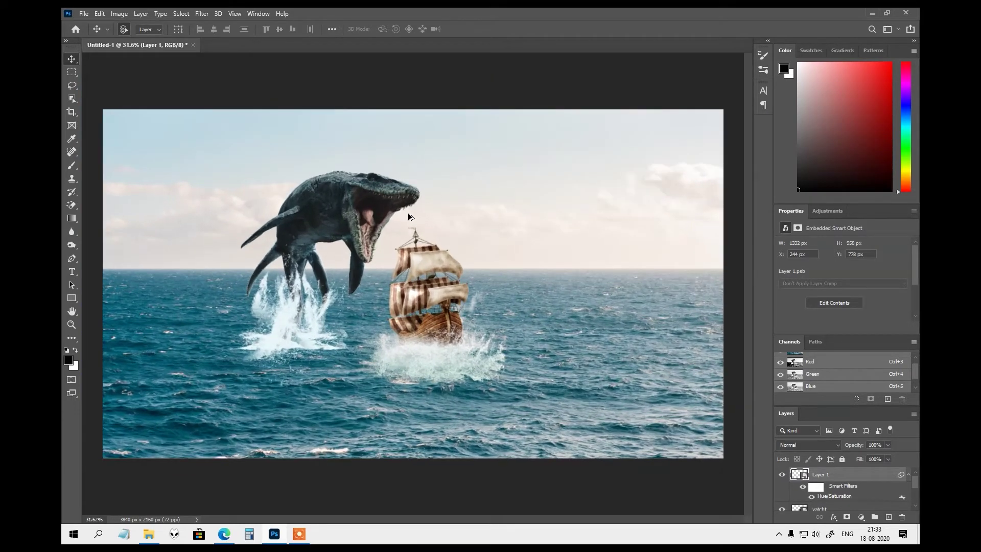
{"action": "scroll", "coordinate": [414, 219], "scroll_direction": "up", "scroll_amount": 1}
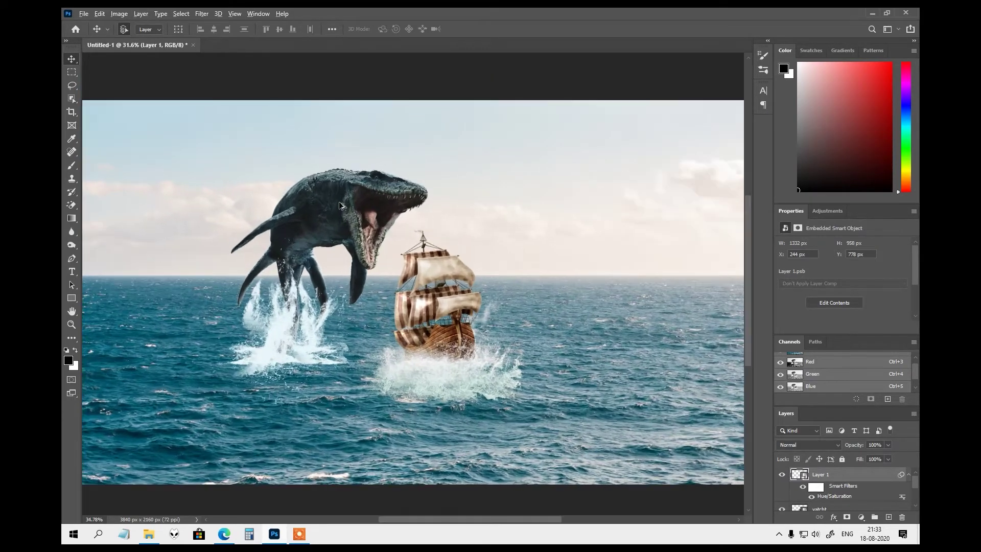
{"action": "scroll", "coordinate": [416, 281], "scroll_direction": "down", "scroll_amount": 2}
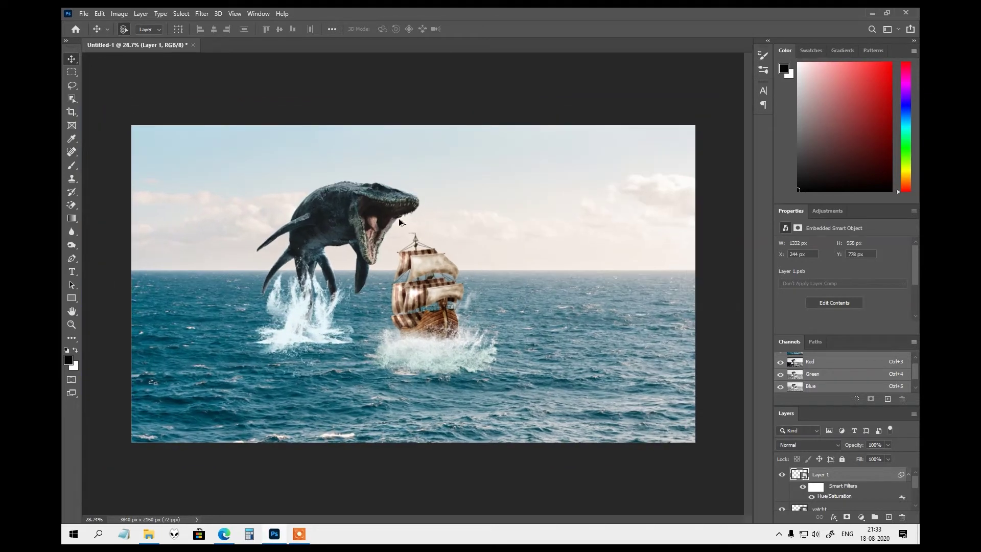
{"action": "left_click", "coordinate": [150, 534]}
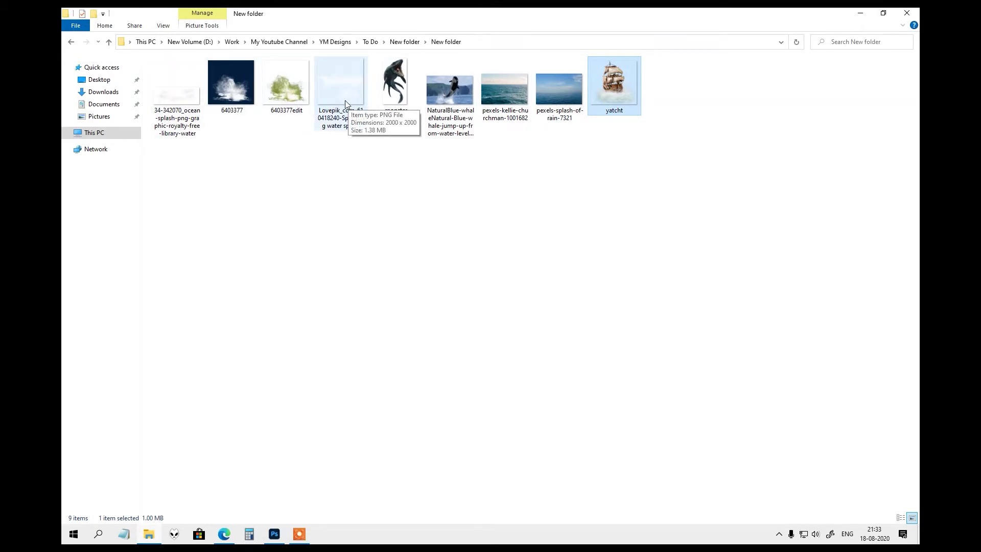
Return to the Photoshop composition from the taskbar
{"action": "left_click", "coordinate": [274, 534]}
Choose the Birds 2 brush from the Visualsofjulius Brush Bundle
{"action": "scroll", "coordinate": [270, 154], "scroll_direction": "up", "scroll_amount": 1}
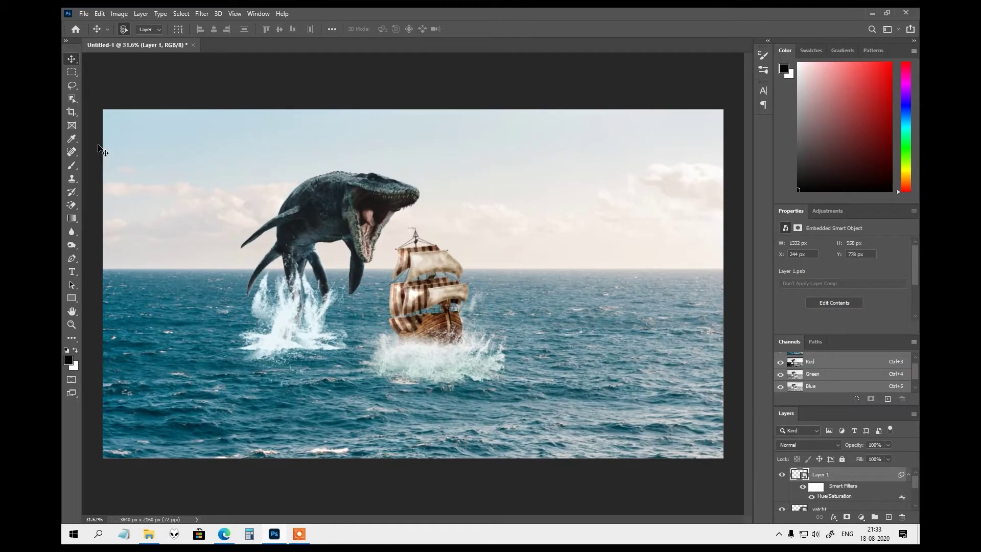
{"action": "left_click", "coordinate": [72, 165]}
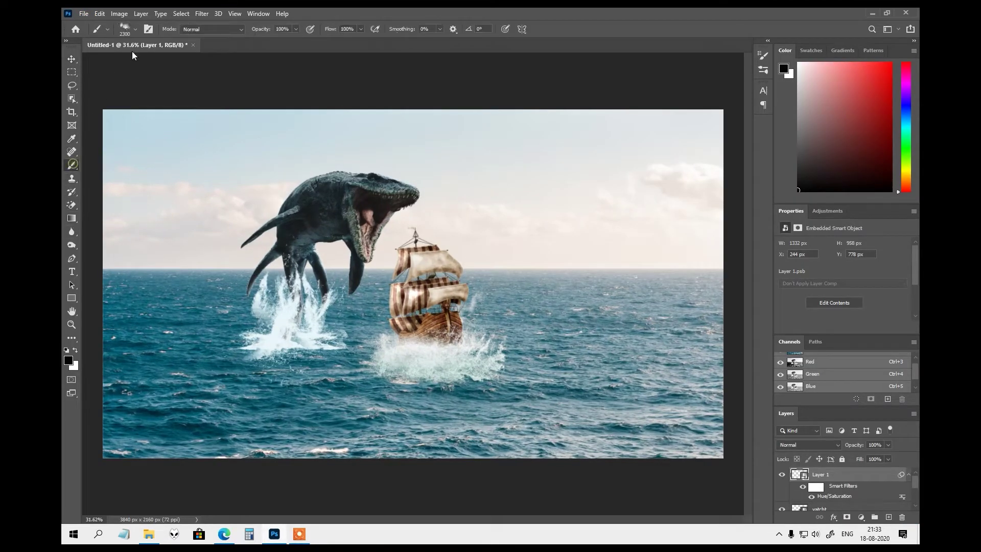
{"action": "left_click", "coordinate": [129, 29]}
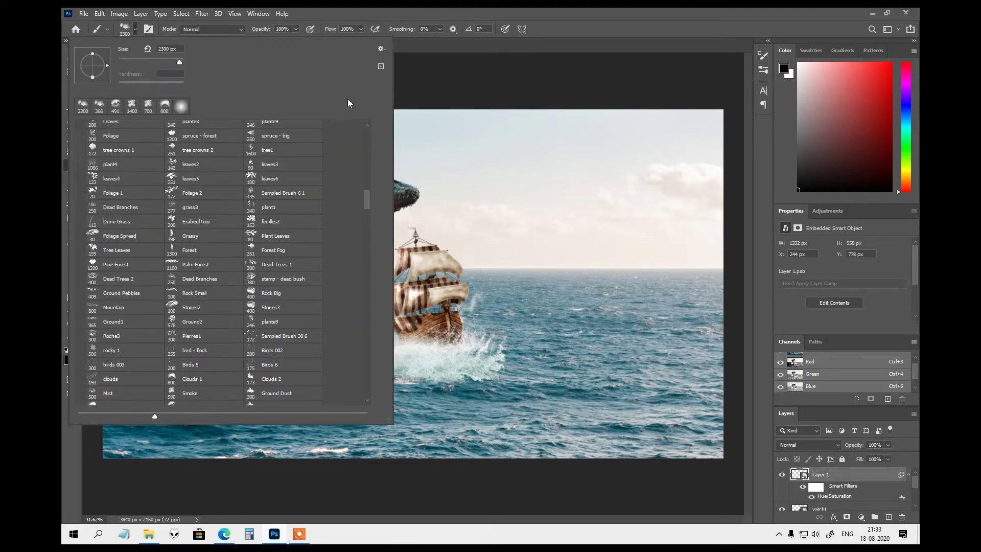
{"action": "left_click_drag", "start_coordinate": [367, 197], "coordinate": [364, 132]}
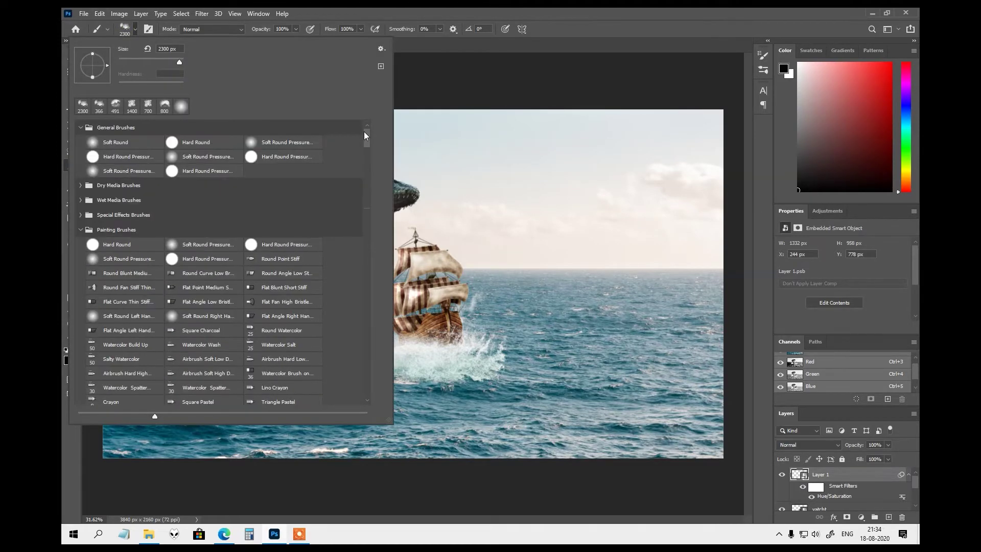
{"action": "left_click", "coordinate": [80, 230]}
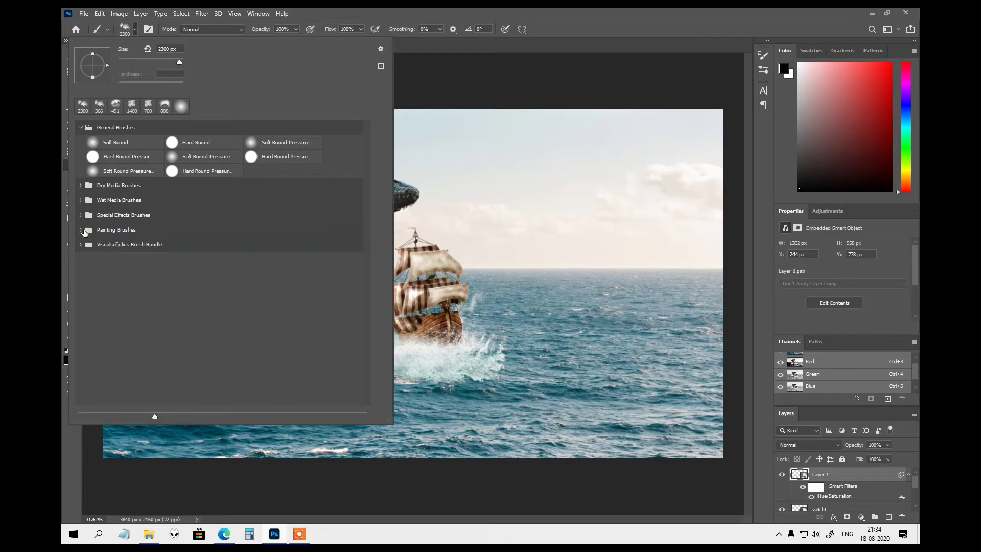
{"action": "left_click", "coordinate": [80, 244]}
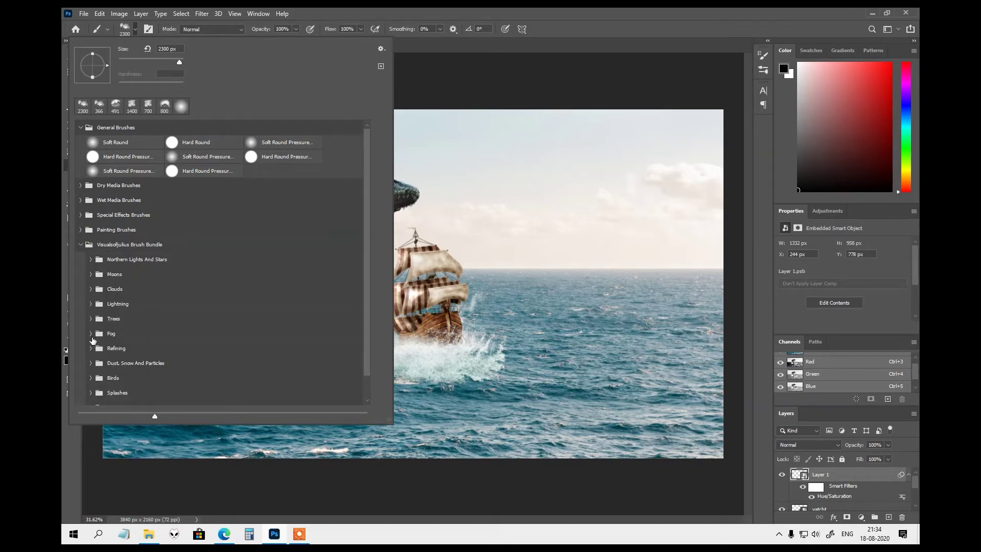
{"action": "scroll", "coordinate": [128, 345], "scroll_direction": "down", "scroll_amount": 1}
{"action": "scroll", "coordinate": [135, 348], "scroll_direction": "down", "scroll_amount": 1}
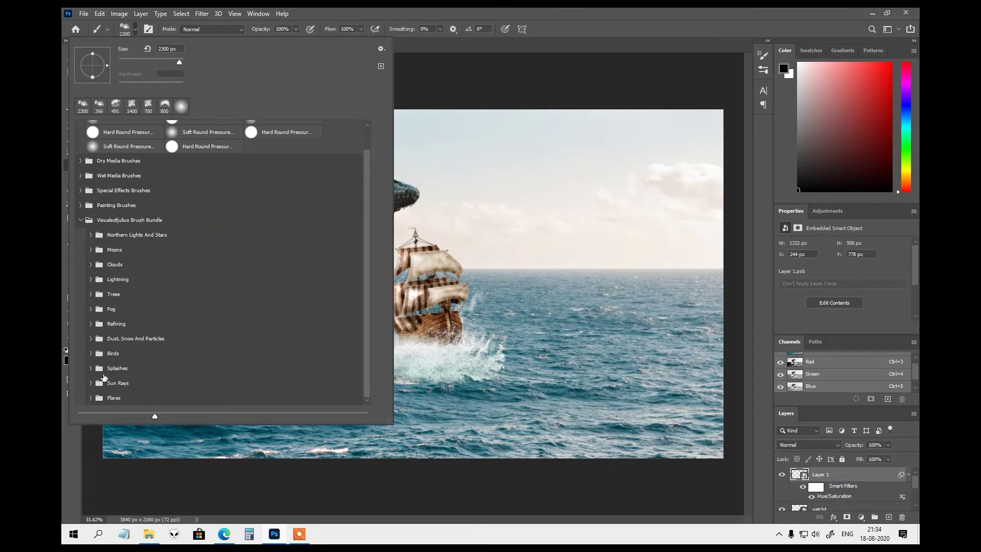
{"action": "left_click", "coordinate": [92, 352]}
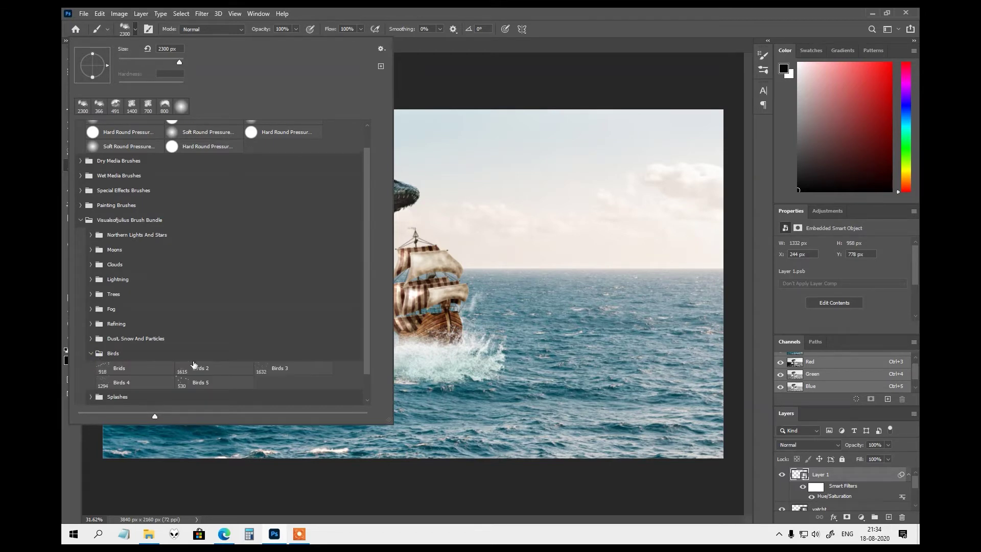
{"action": "scroll", "coordinate": [195, 365], "scroll_direction": "down", "scroll_amount": 1}
{"action": "left_click", "coordinate": [199, 354]}
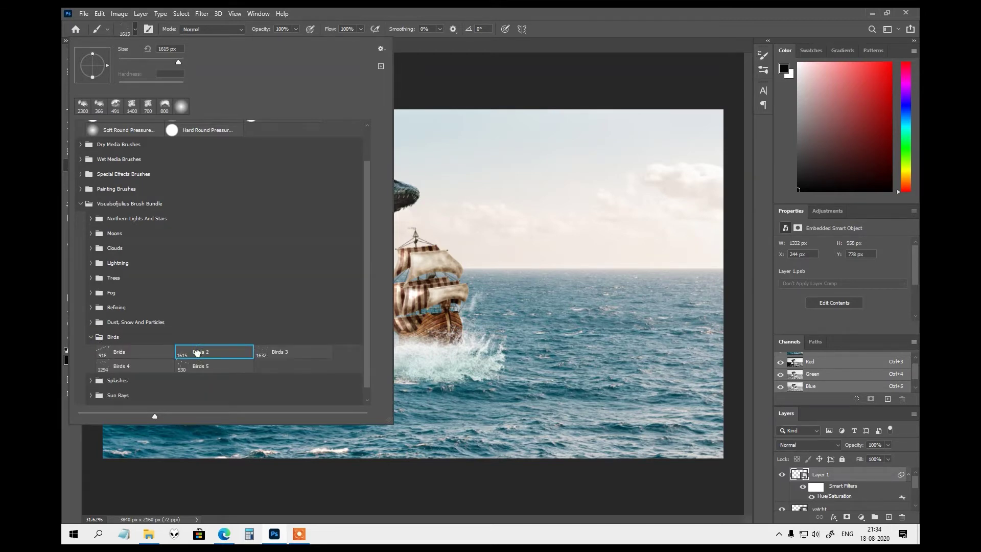
Add a new layer for the birds and switch to the Birds 3 brush
{"action": "left_click", "coordinate": [559, 41]}
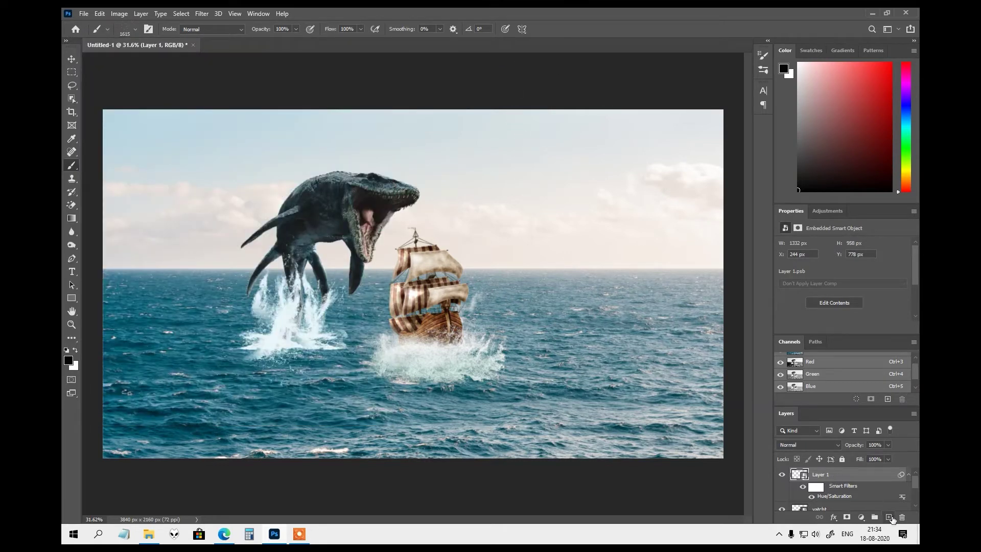
{"action": "left_click", "coordinate": [889, 517]}
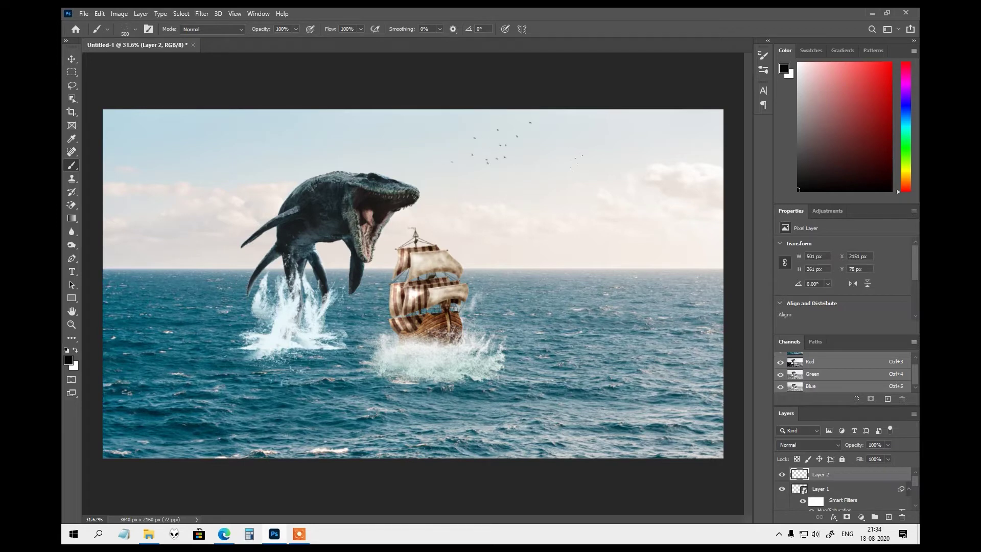
{"action": "left_click", "coordinate": [125, 32]}
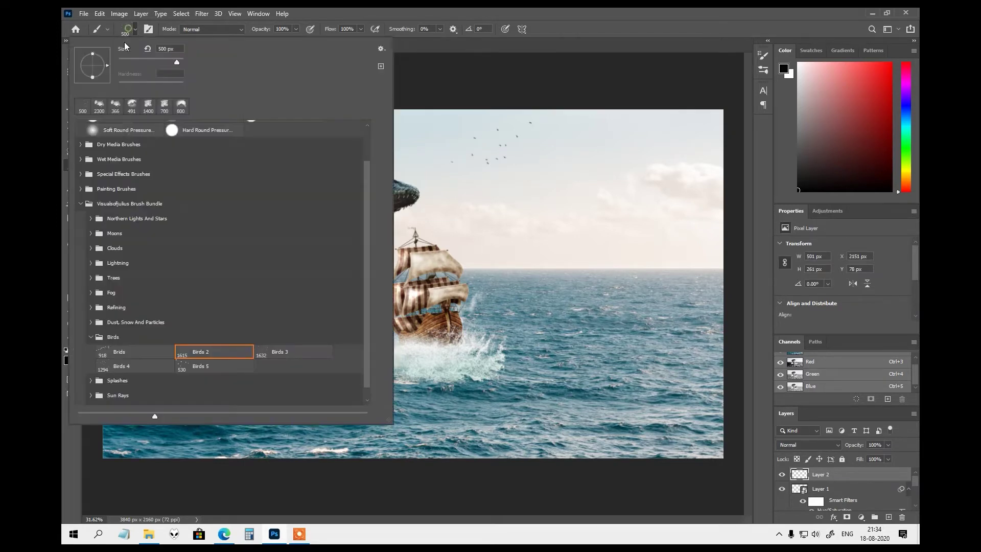
{"action": "left_click", "coordinate": [278, 356]}
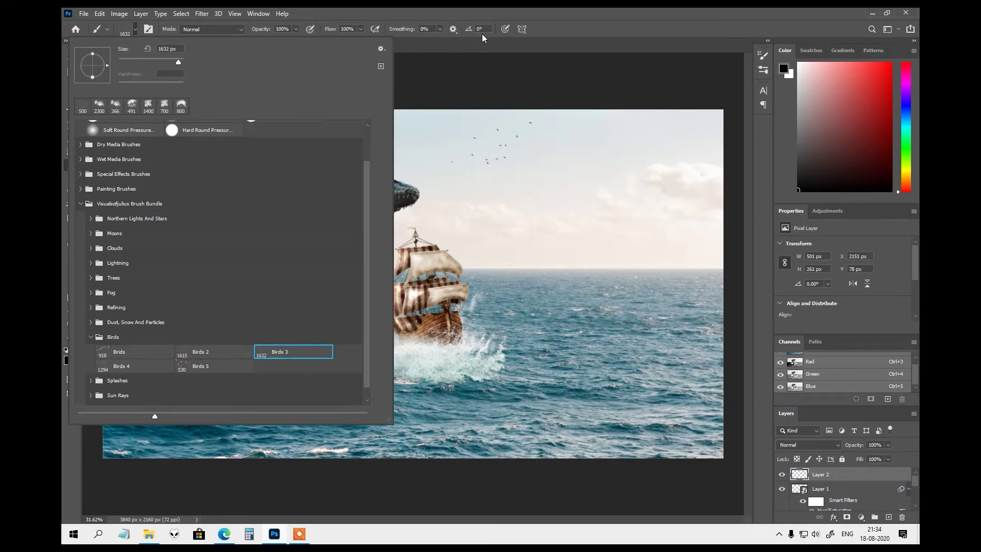
{"action": "left_click", "coordinate": [549, 28]}
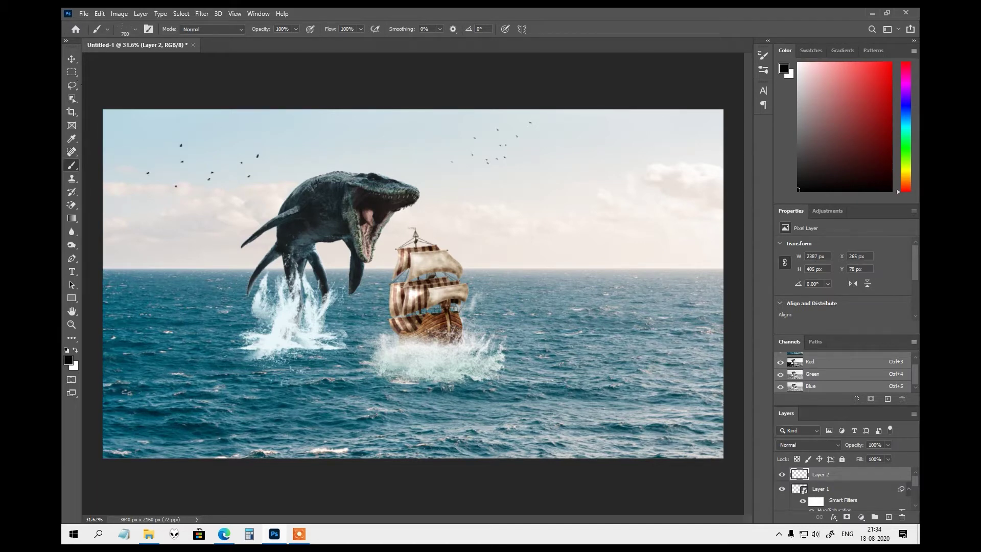
Briefly use the Move tool and scroll the view, then return to the Brush presets
{"action": "left_click", "coordinate": [72, 60]}
{"action": "scroll", "coordinate": [378, 210], "scroll_direction": "down", "scroll_amount": 1}
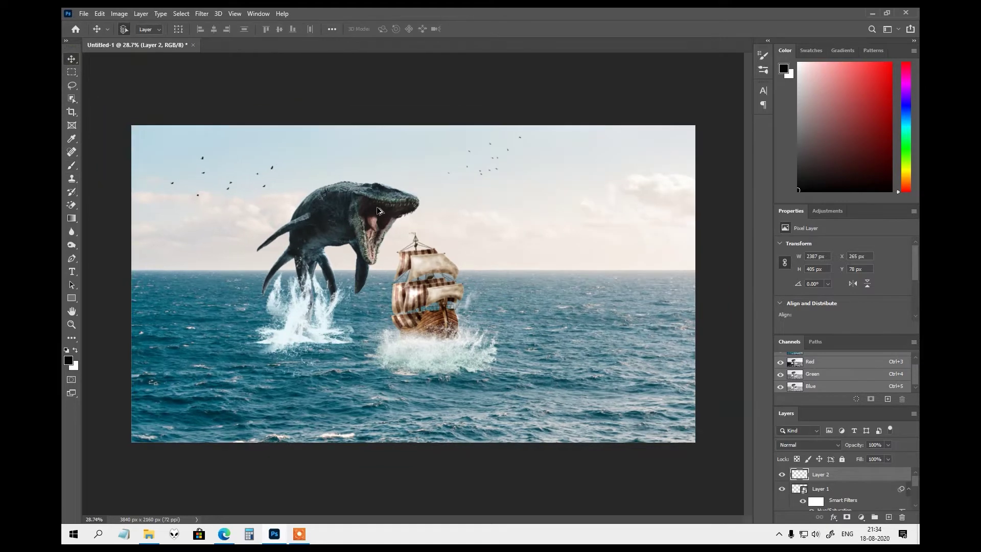
{"action": "scroll", "coordinate": [378, 211], "scroll_direction": "down", "scroll_amount": 2}
{"action": "scroll", "coordinate": [356, 173], "scroll_direction": "up", "scroll_amount": 3}
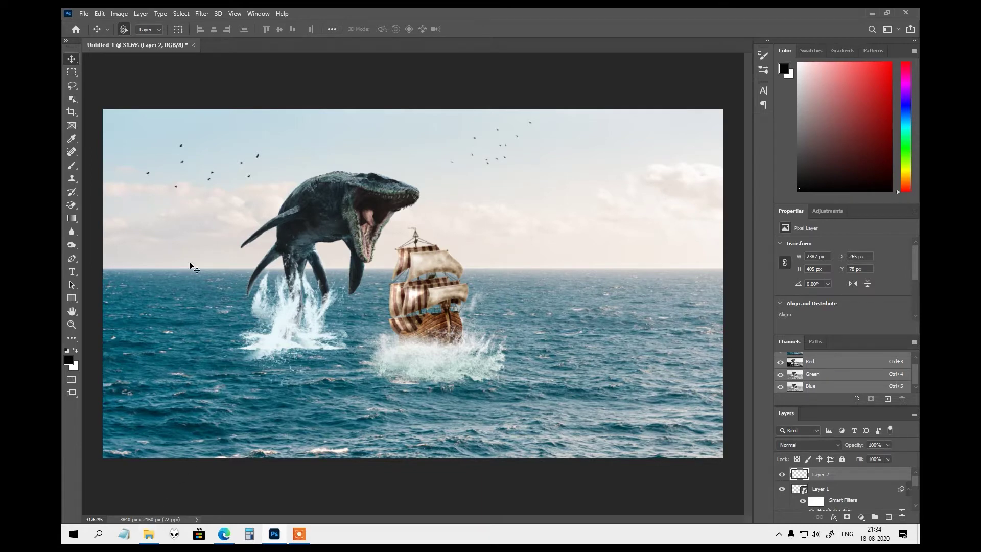
{"action": "key", "text": "b"}
{"action": "left_click", "coordinate": [126, 28]}
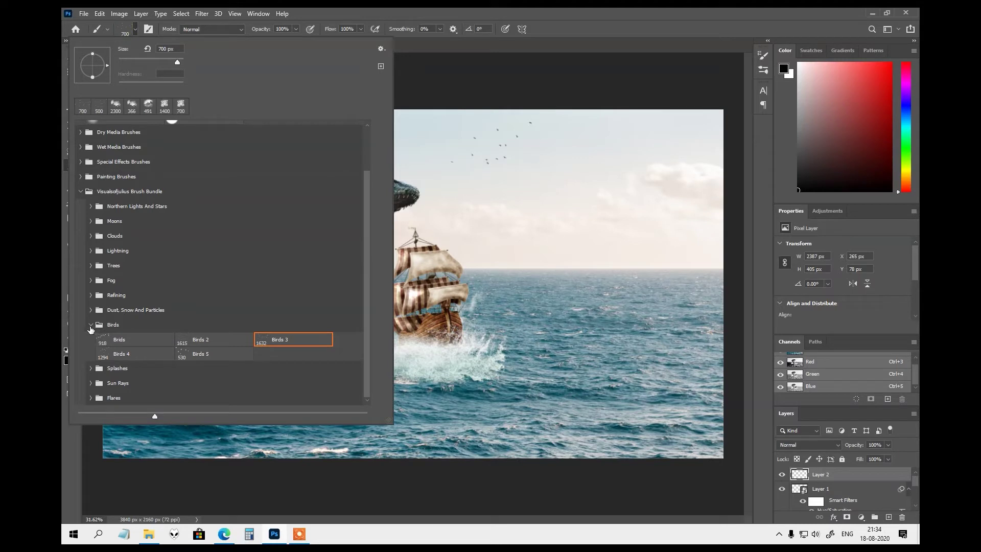
Pick the Clouds 4 brush at 2500 px, add a new layer, and stamp a cloud
{"action": "left_click", "coordinate": [91, 325]}
{"action": "left_click", "coordinate": [91, 265]}
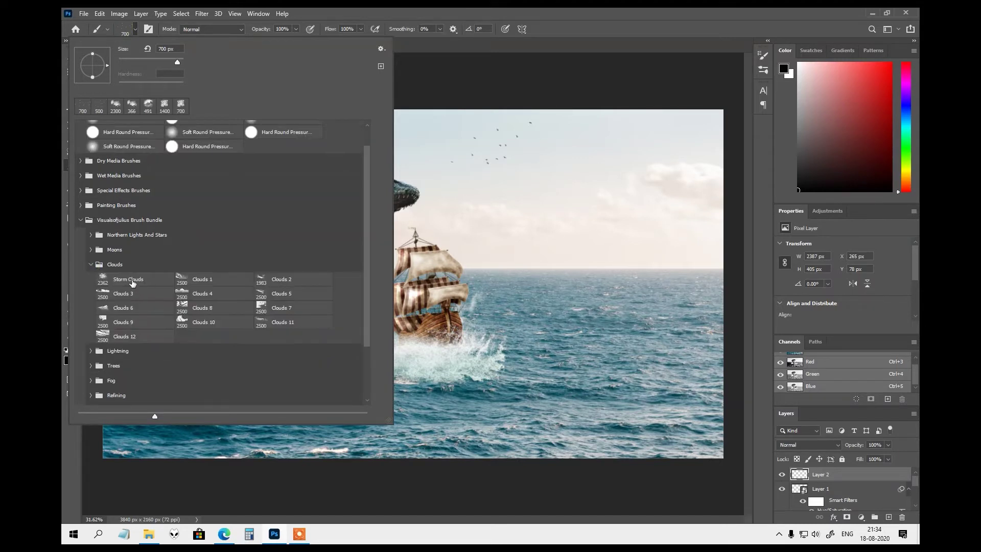
{"action": "left_click", "coordinate": [200, 292]}
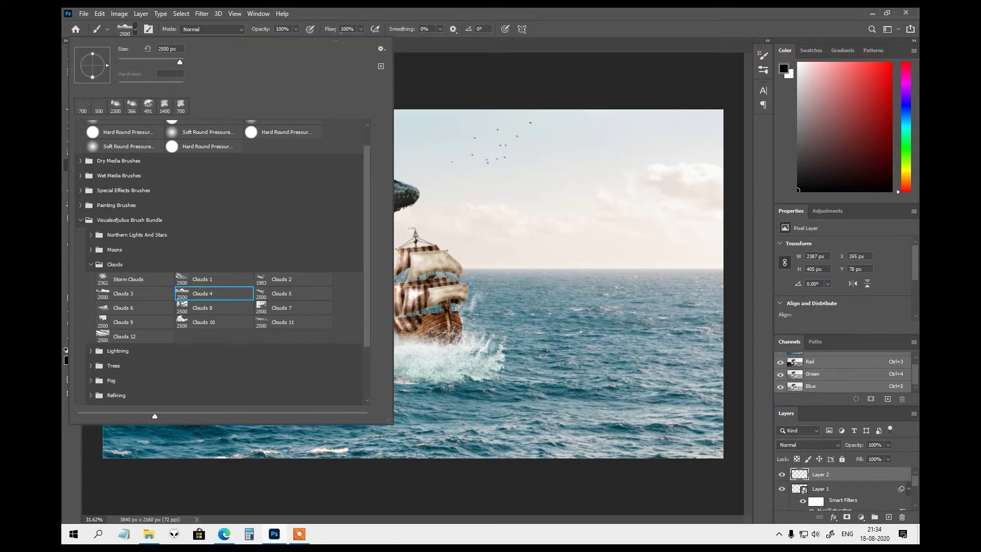
{"action": "left_click", "coordinate": [565, 34]}
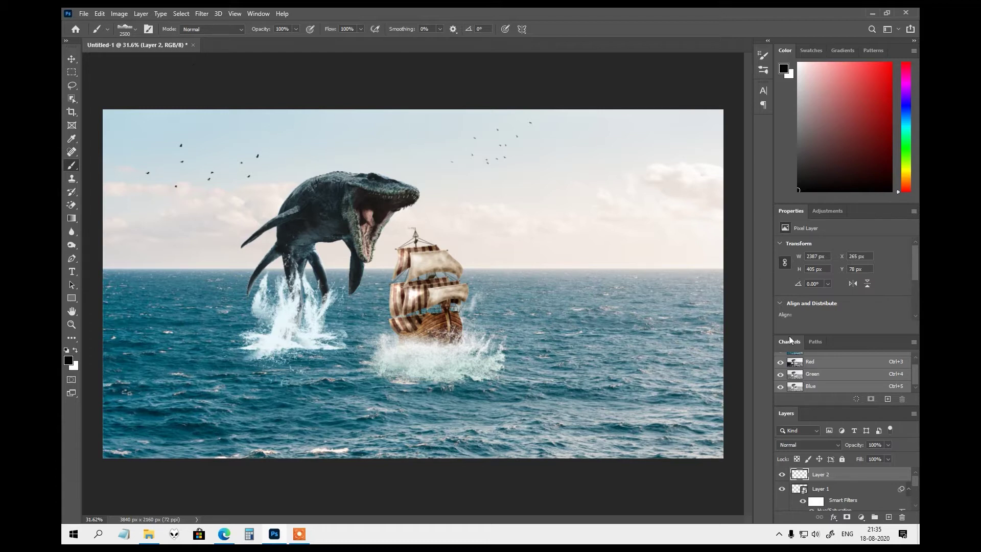
{"action": "left_click", "coordinate": [888, 518]}
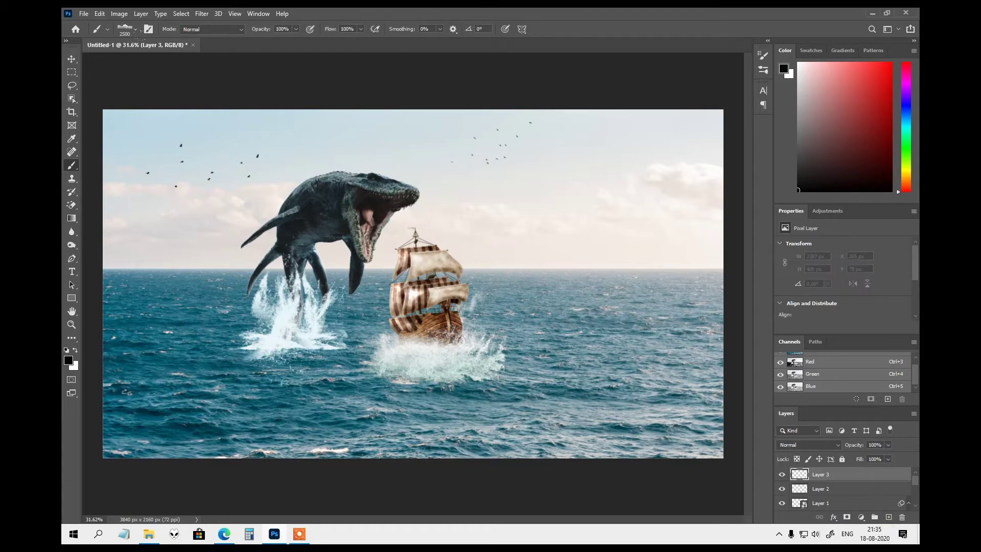
{"action": "left_click", "coordinate": [341, 95]}
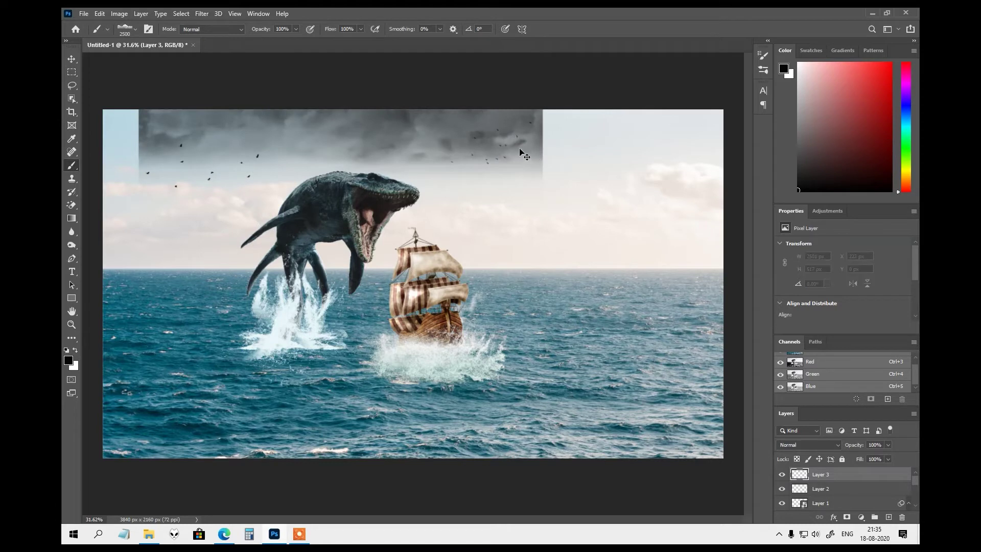
Switch to white and paint clouds across the upper-left sky with another Clouds brush
{"action": "key", "text": "x"}
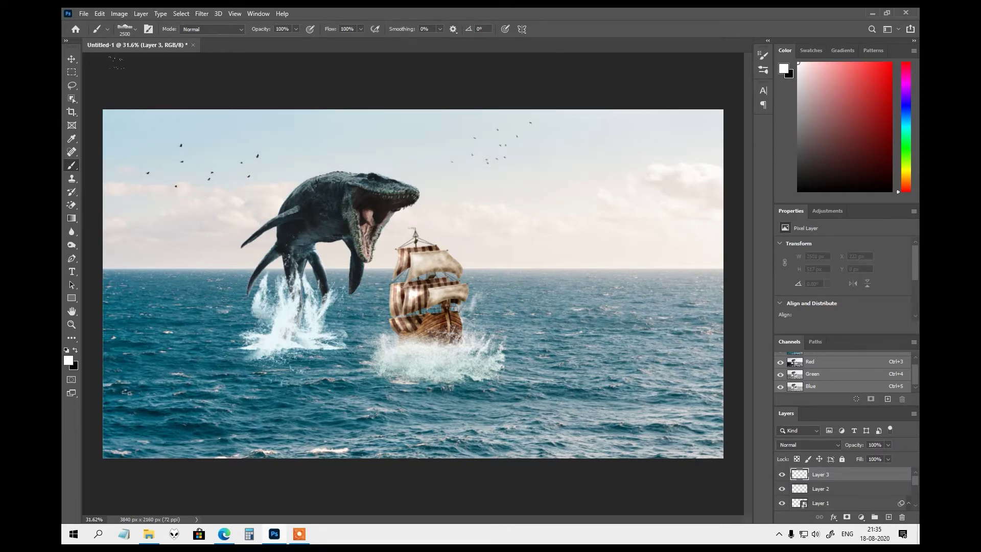
{"action": "left_click", "coordinate": [357, 95]}
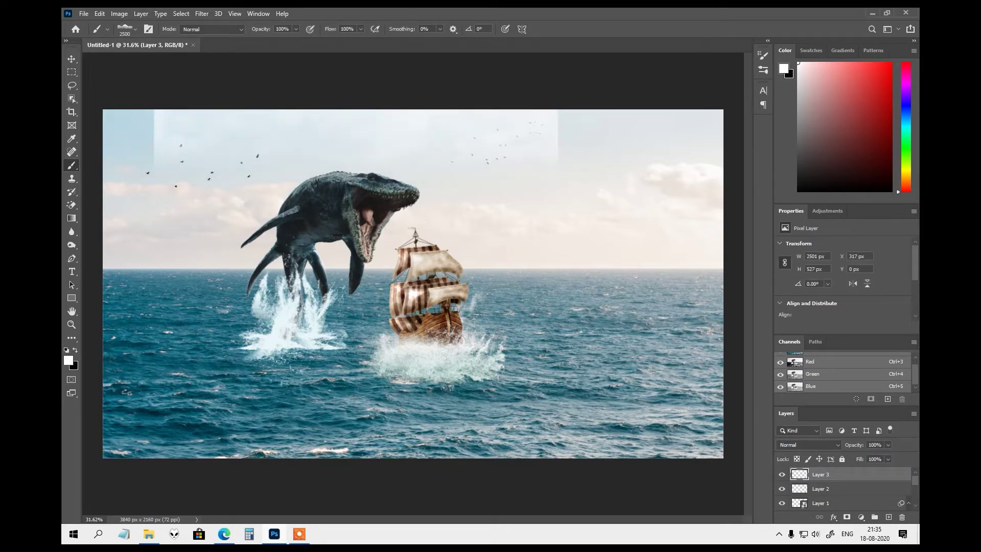
{"action": "key", "text": "ctrl+z"}
{"action": "left_click", "coordinate": [129, 30]}
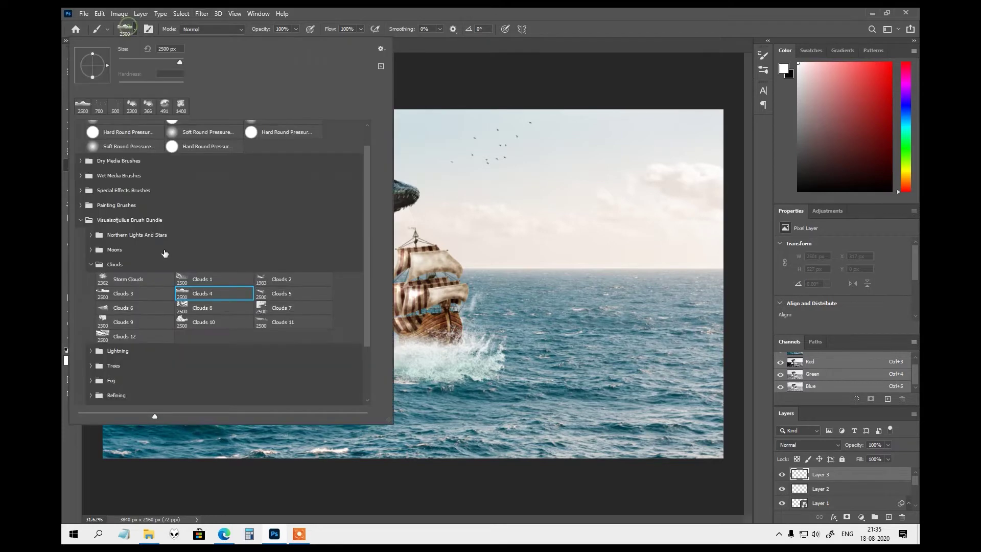
{"action": "left_click", "coordinate": [195, 322]}
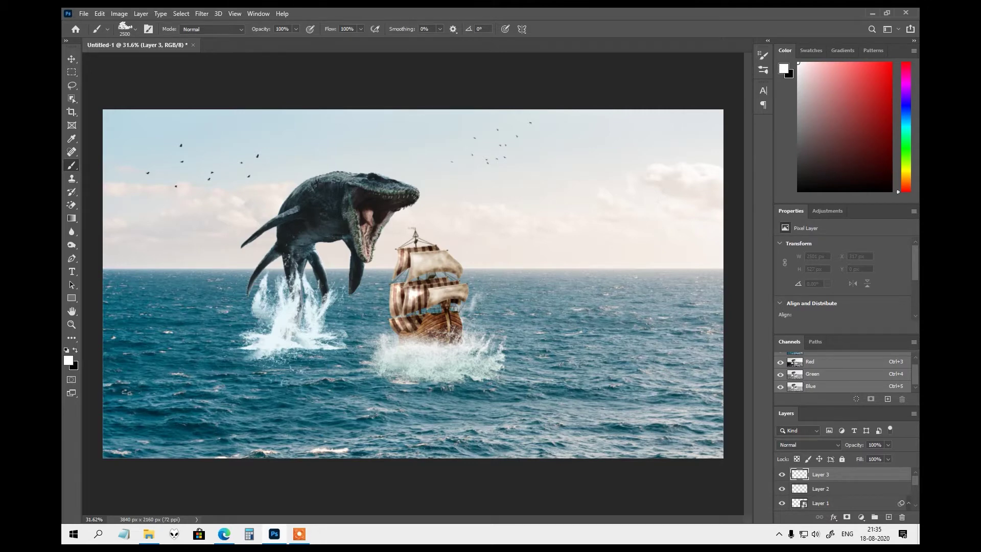
{"action": "left_click", "coordinate": [288, 112]}
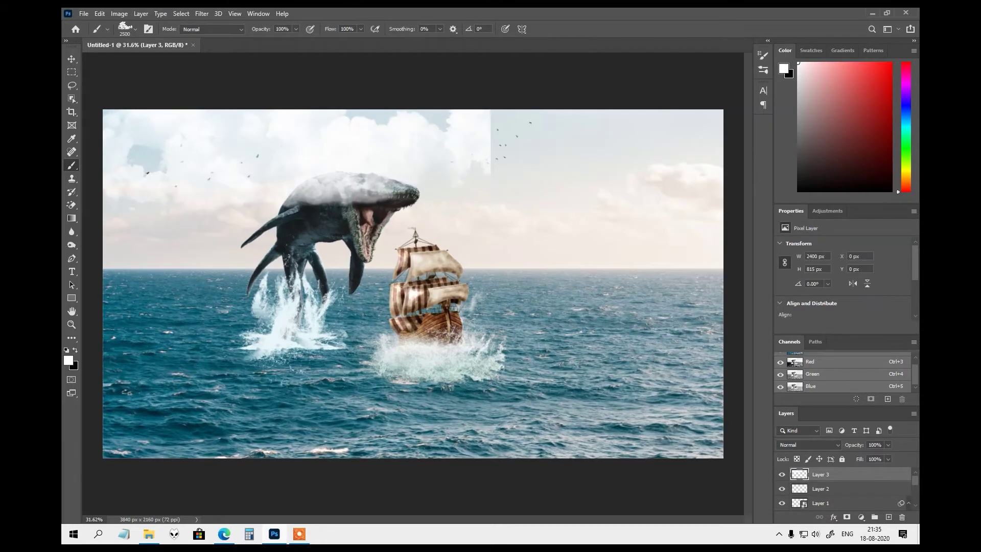
Enlarge the cloud layer to about 160%, then undo the resize
{"action": "key", "text": "ctrl+t"}
{"action": "left_click_drag", "start_coordinate": [488, 237], "coordinate": [711, 366]}
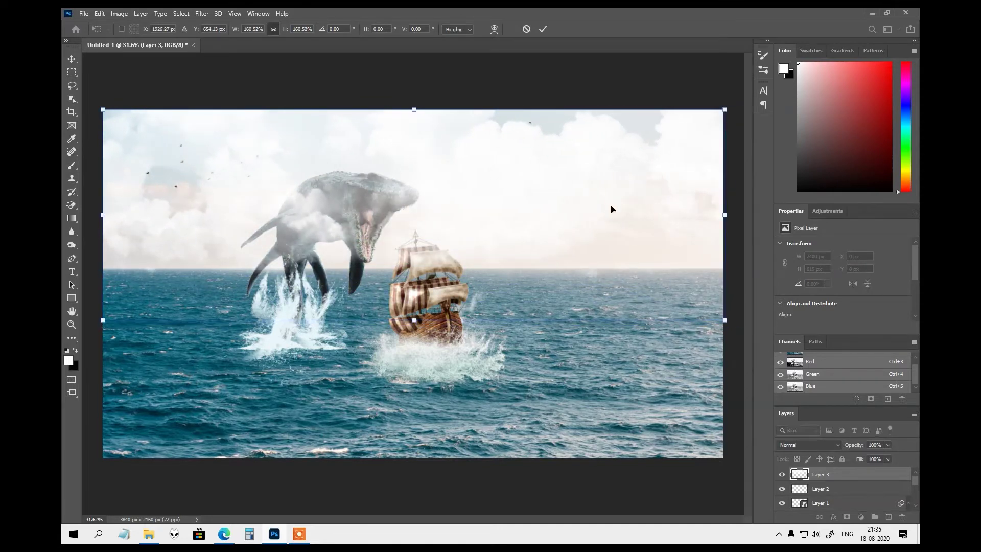
{"action": "key", "text": "Return"}
{"action": "key", "text": "b"}
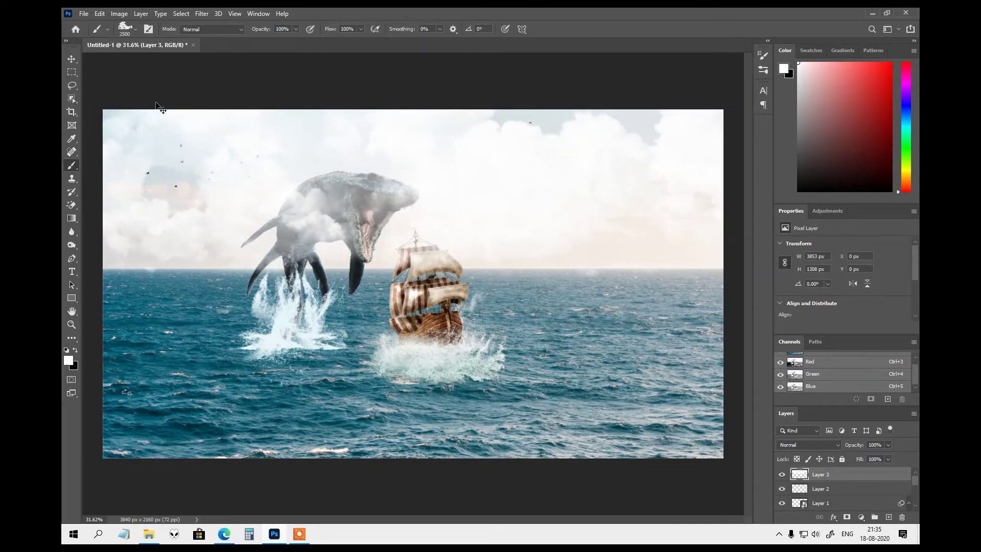
{"action": "key", "text": "ctrl+z"}
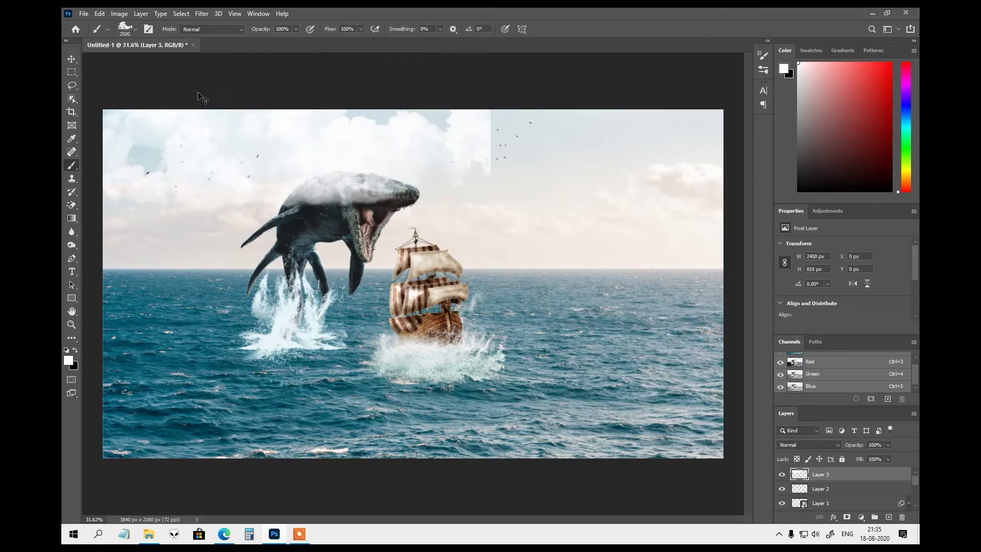
Stretch the clouds across the full sky width and raise them above the canvas top
{"action": "key", "text": "ctrl+t"}
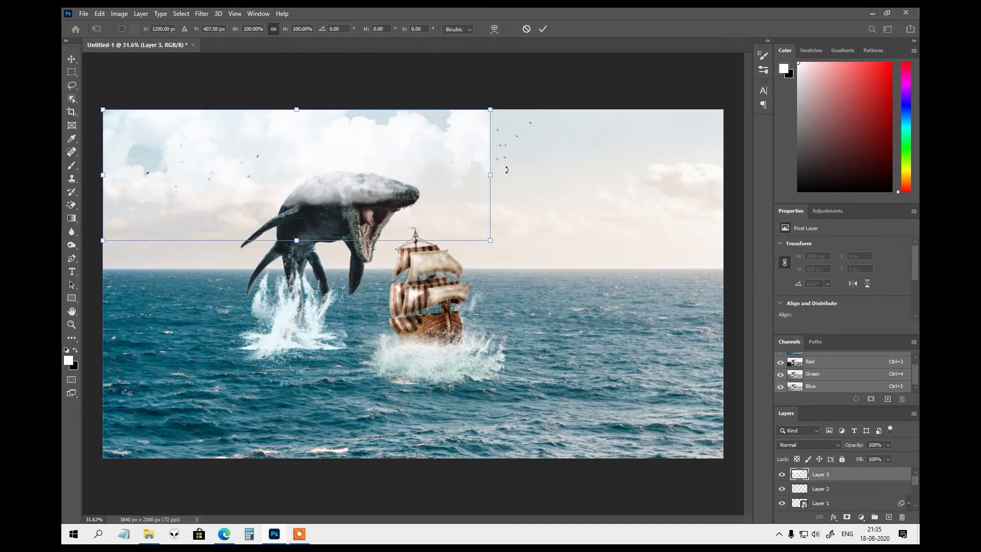
{"action": "left_click_drag", "start_coordinate": [490, 241], "coordinate": [709, 361]}
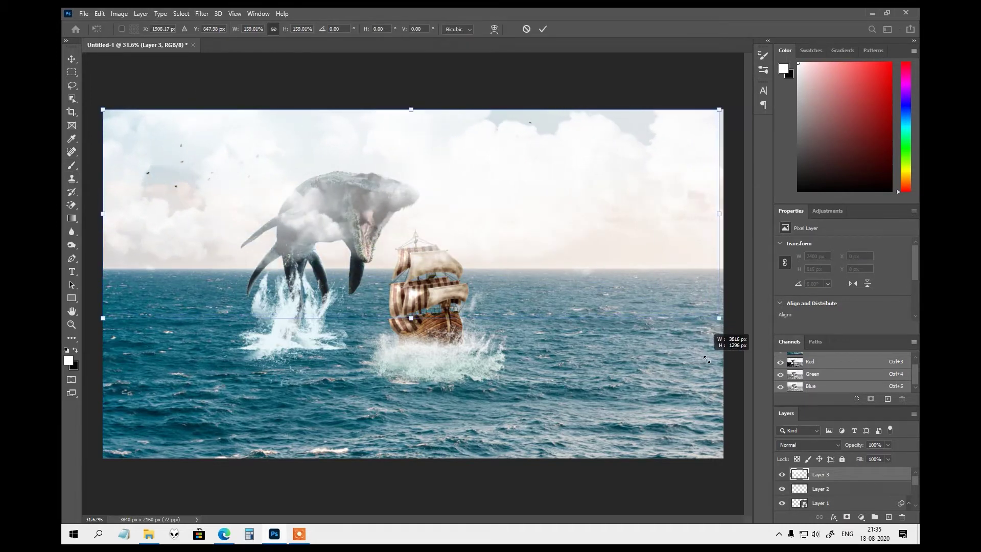
{"action": "left_click_drag", "start_coordinate": [530, 182], "coordinate": [516, 141]}
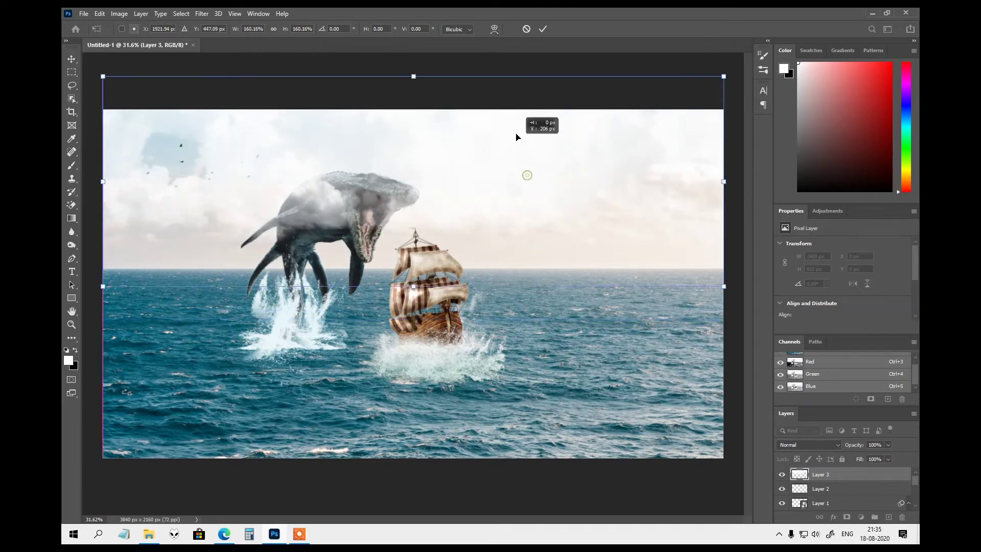
{"action": "key", "text": "Return"}
{"action": "key", "text": "b"}
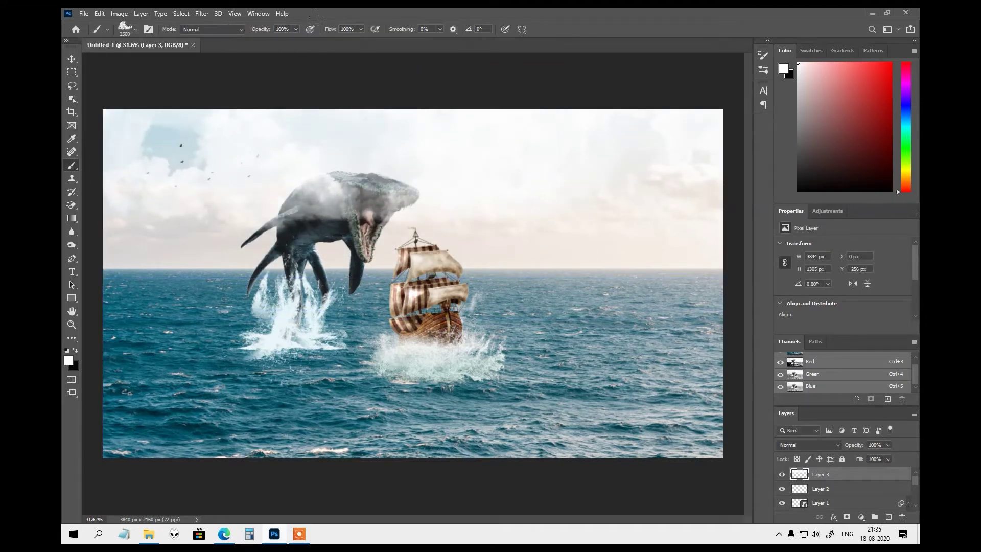
{"action": "left_click", "coordinate": [72, 59]}
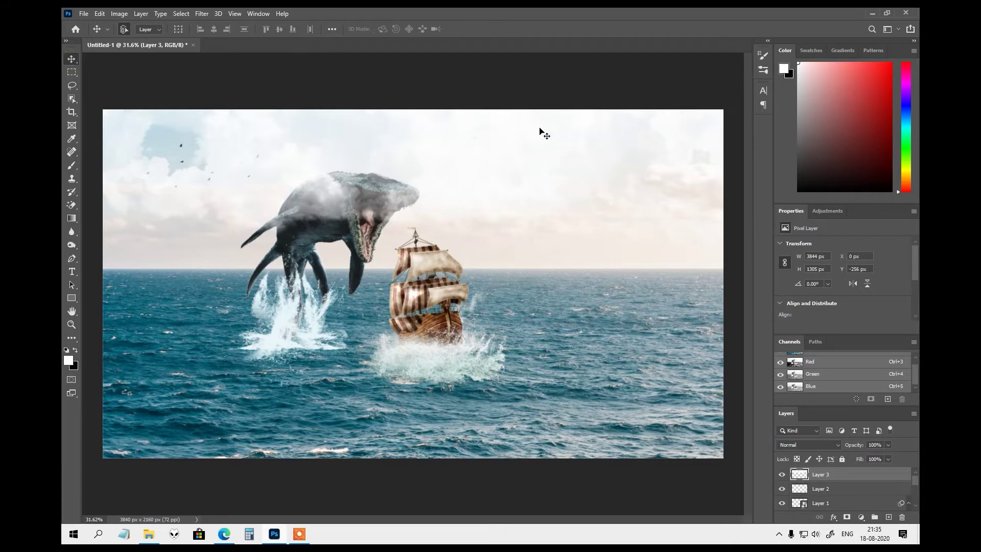
{"action": "key", "text": "ctrl"}
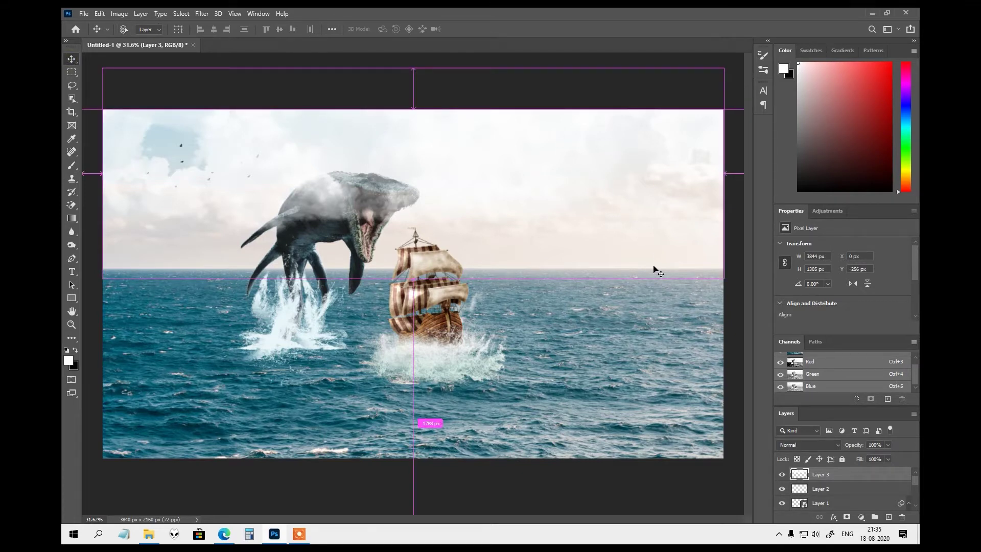
Send Layer 3 down twice with Ctrl+[ below the yatcht and monster layers
{"action": "key", "text": "ctrl+bracketleft"}
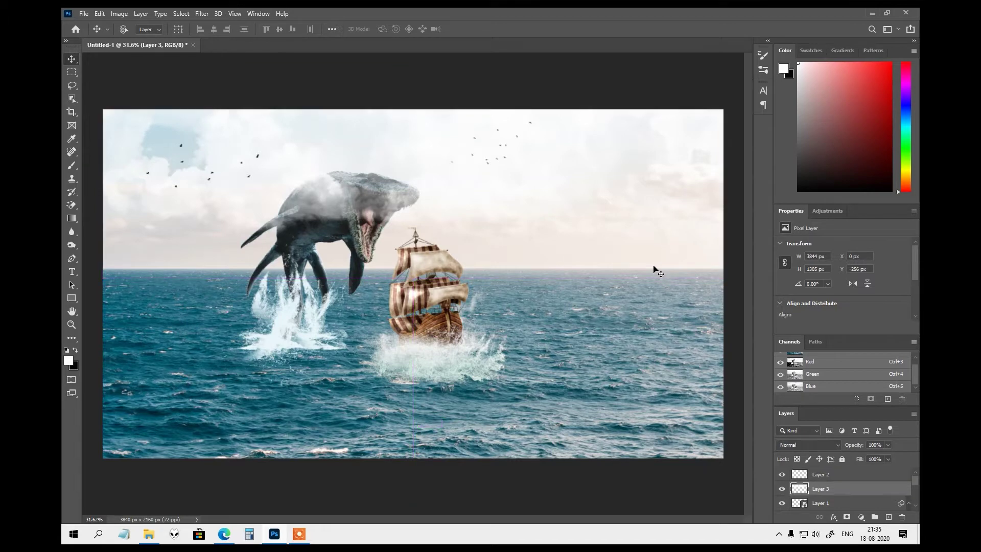
{"action": "key", "text": "ctrl+bracketleft"}
{"action": "key", "text": "ctrl+bracketleft"}
{"action": "key", "text": "ctrl+bracketleft"}
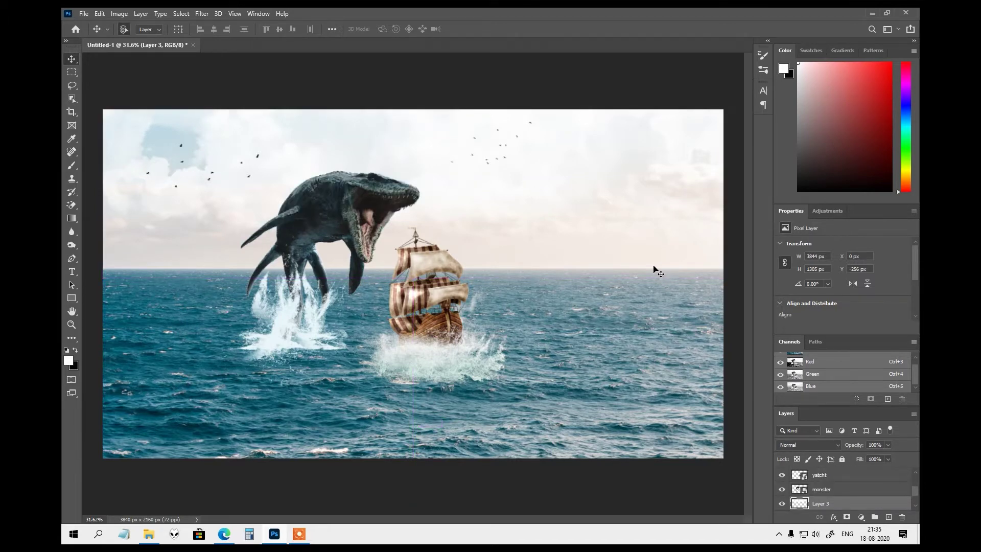
{"action": "scroll", "coordinate": [558, 167], "scroll_direction": "down", "scroll_amount": 2}
{"action": "scroll", "coordinate": [447, 191], "scroll_direction": "up", "scroll_amount": 1}
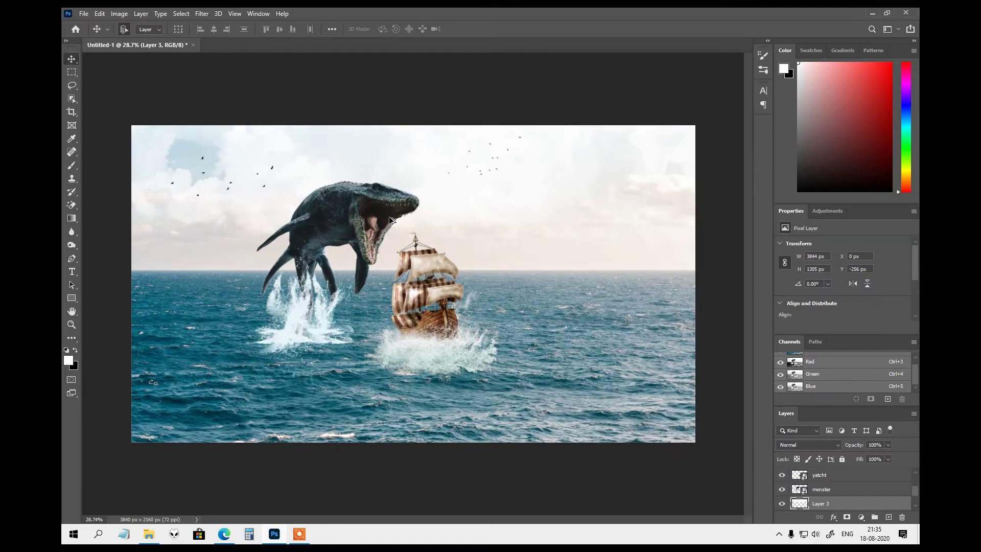
{"action": "scroll", "coordinate": [467, 161], "scroll_direction": "down", "scroll_amount": 1}
{"action": "scroll", "coordinate": [497, 222], "scroll_direction": "down", "scroll_amount": 2}
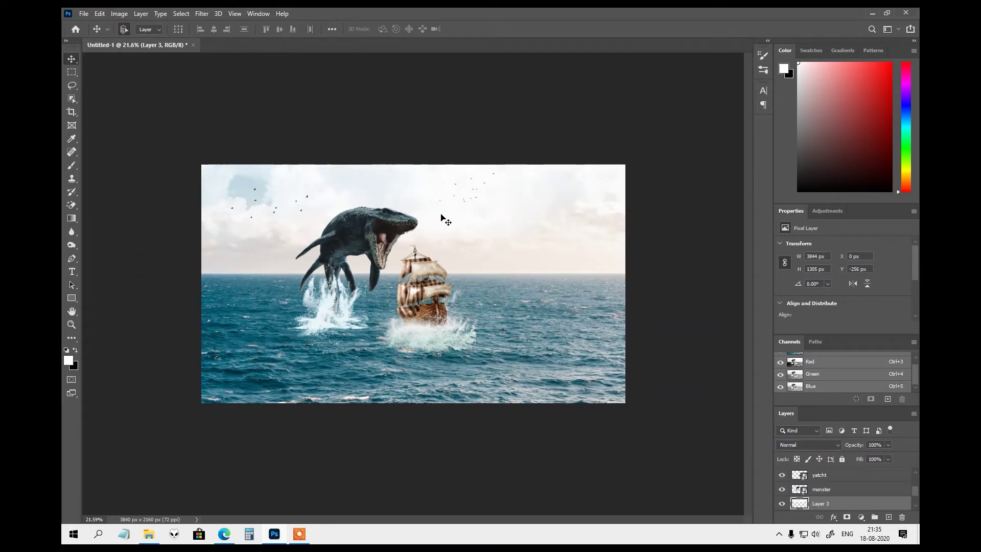
{"action": "key", "text": "super"}
{"action": "key", "text": "super"}
{"action": "scroll", "coordinate": [311, 215], "scroll_direction": "up", "scroll_amount": 2}
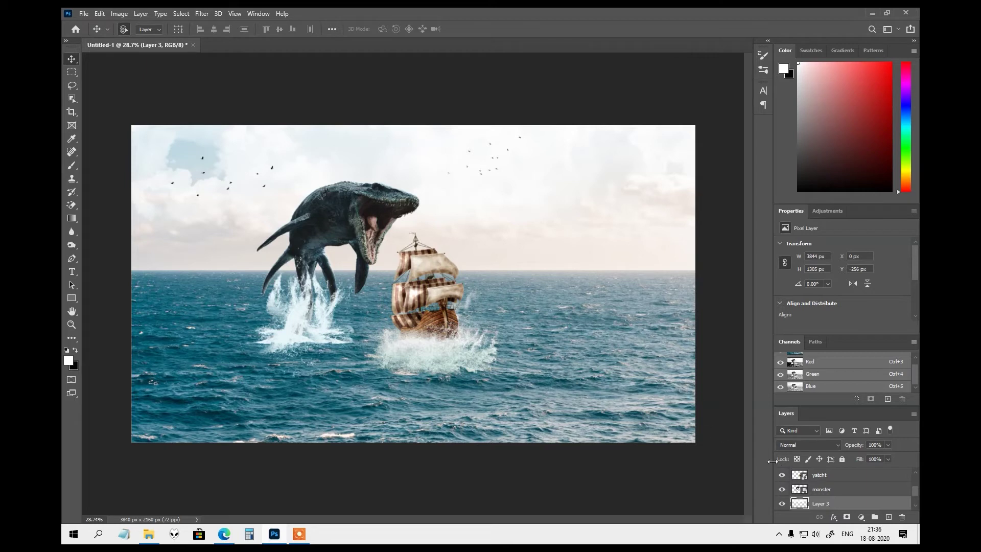
Add a Solid Color fill layer in orange-yellow (#ffc231)
{"action": "left_click", "coordinate": [863, 517]}
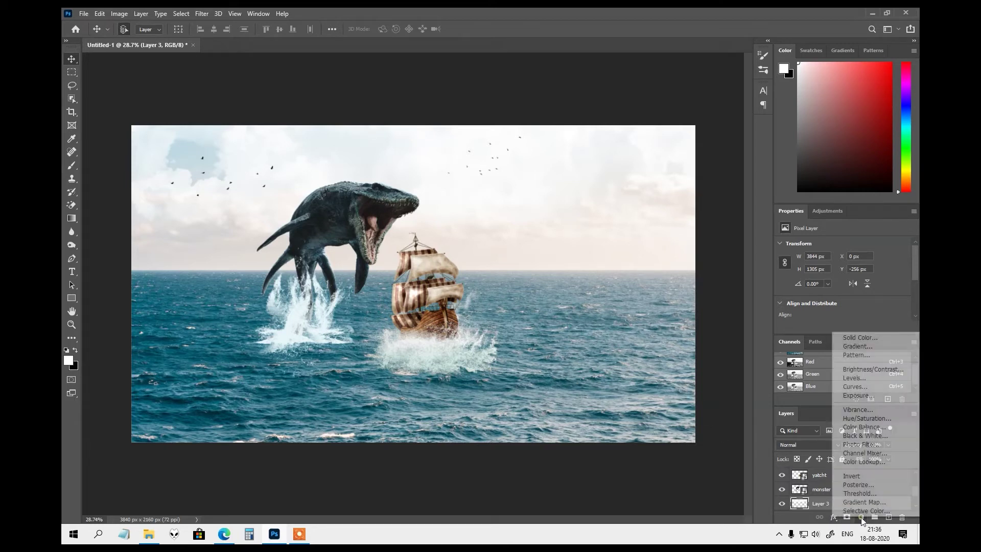
{"action": "left_click", "coordinate": [861, 338]}
{"action": "left_click", "coordinate": [588, 243]}
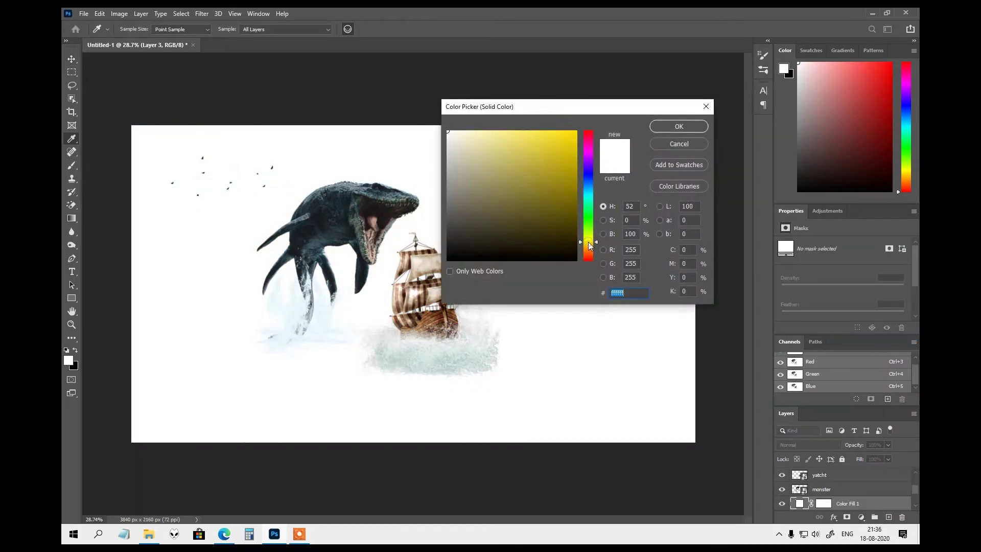
{"action": "left_click", "coordinate": [587, 245]}
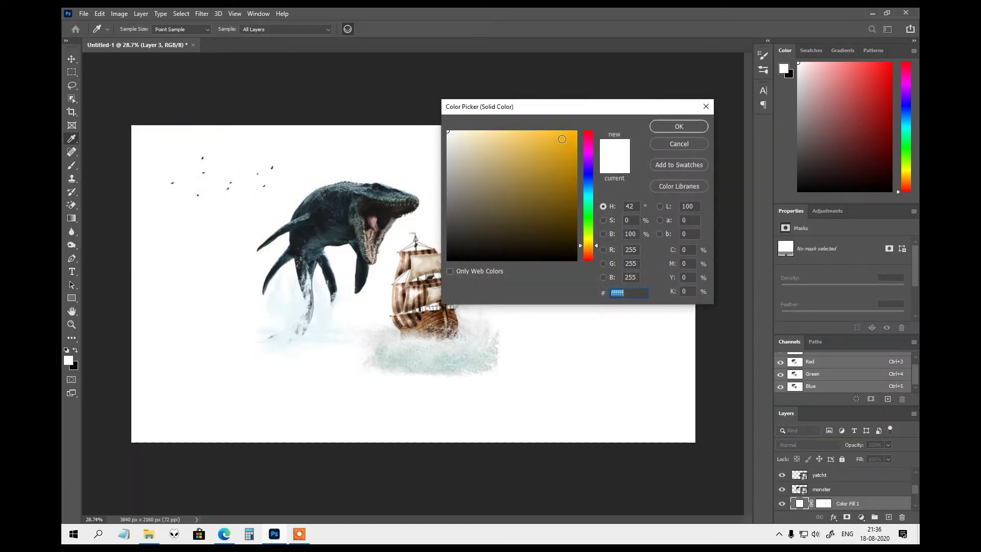
{"action": "left_click_drag", "start_coordinate": [562, 139], "coordinate": [551, 131]}
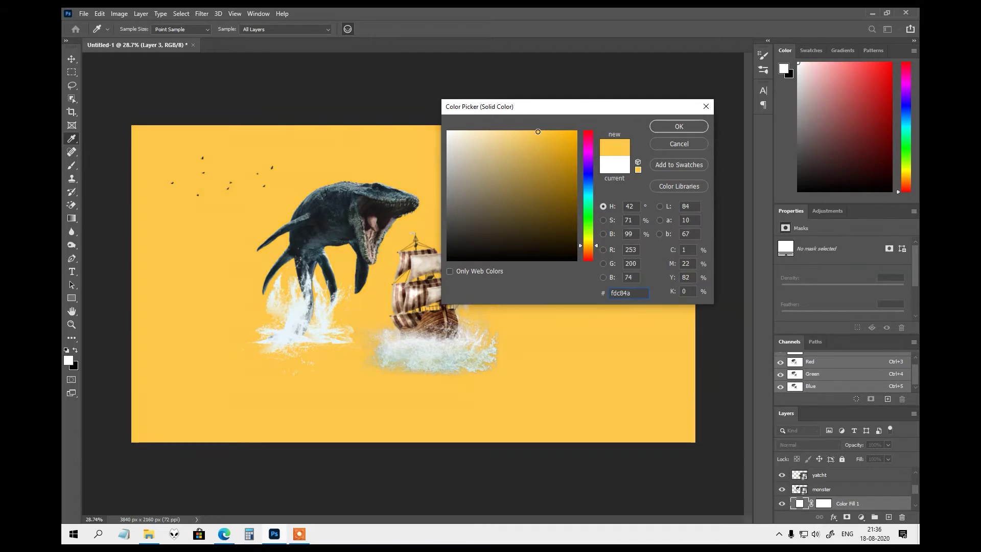
{"action": "left_click", "coordinate": [679, 126]}
Drag Color Fill 1 to the top of the layer stack
{"action": "left_click_drag", "start_coordinate": [840, 503], "coordinate": [838, 469]}
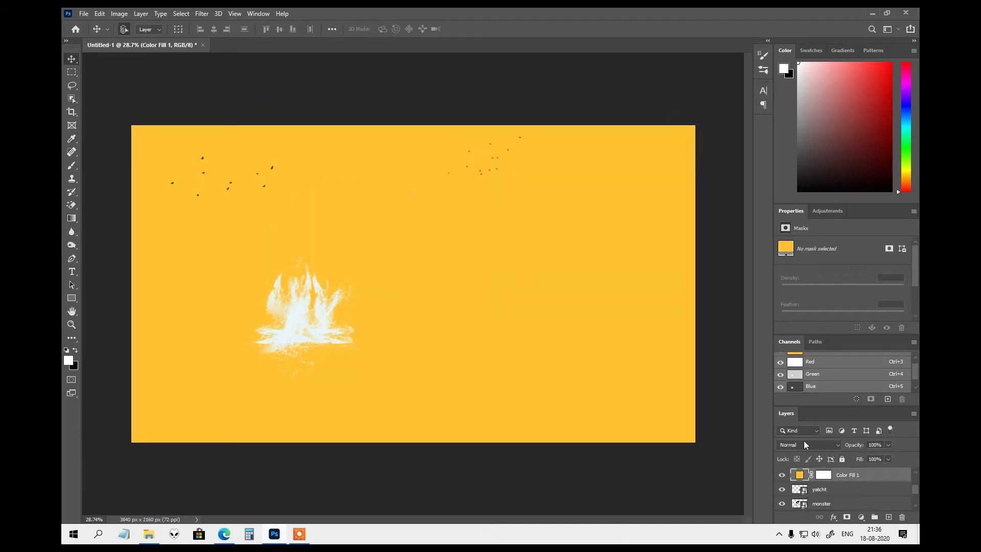
{"action": "scroll", "coordinate": [857, 486], "scroll_direction": "up", "scroll_amount": 2}
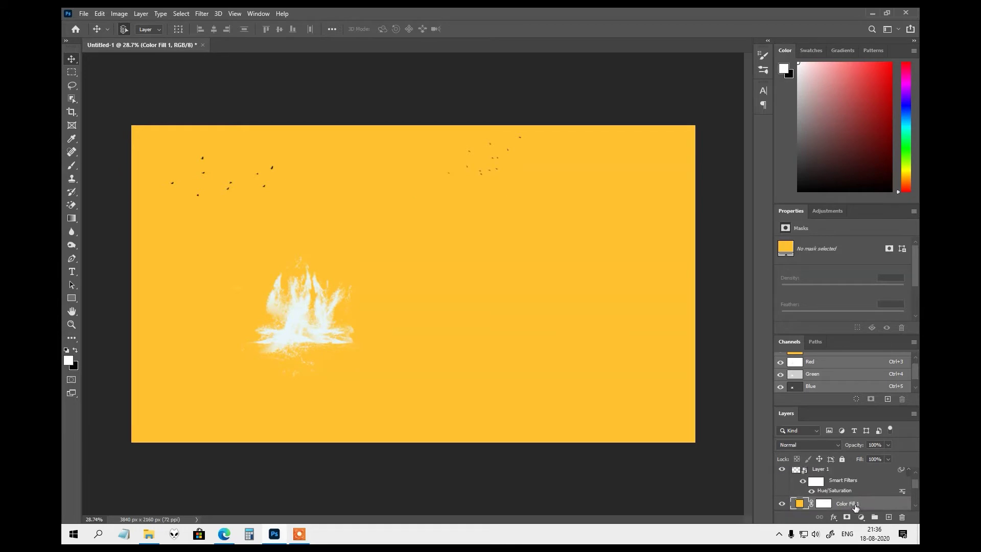
{"action": "left_click_drag", "start_coordinate": [846, 503], "coordinate": [889, 476]}
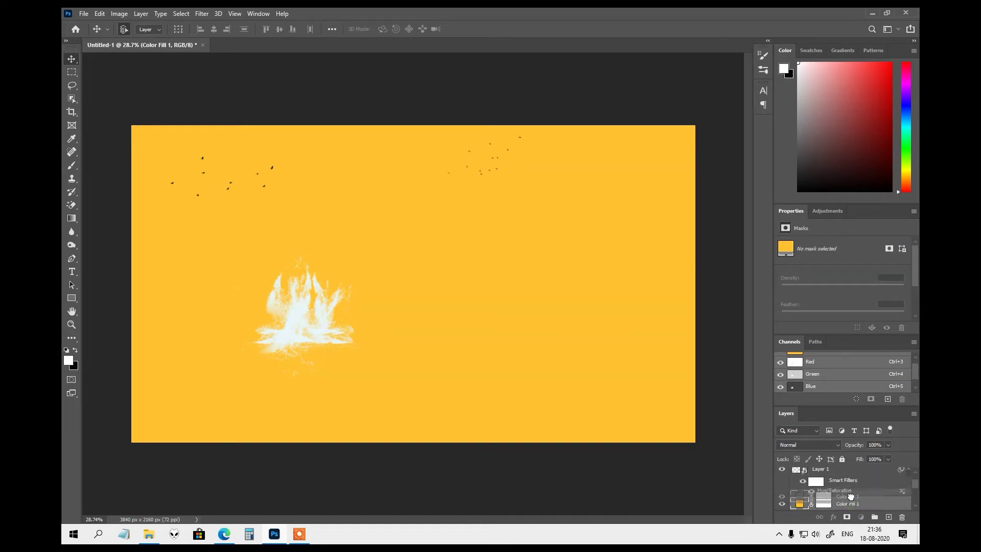
{"action": "left_click", "coordinate": [908, 470]}
{"action": "mouse_move", "coordinate": [840, 503]}
{"action": "left_mouse_down"}
{"action": "mouse_move", "coordinate": [833, 466]}
{"action": "mouse_move", "coordinate": [841, 477]}
{"action": "mouse_move", "coordinate": [829, 488]}
{"action": "left_mouse_up"}
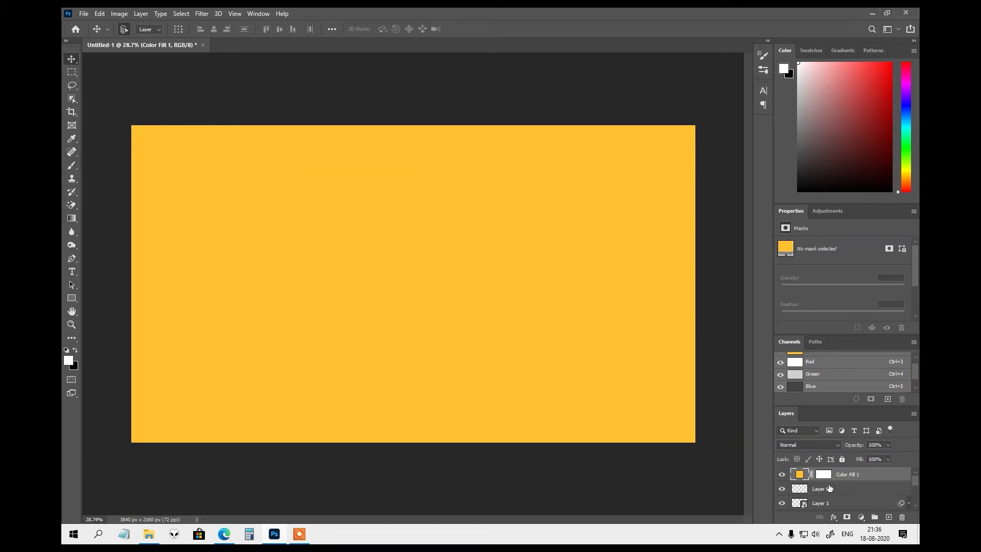
Blend Color Fill 1 in Color mode and set its opacity to 15% in Blending Options
{"action": "left_click", "coordinate": [799, 442]}
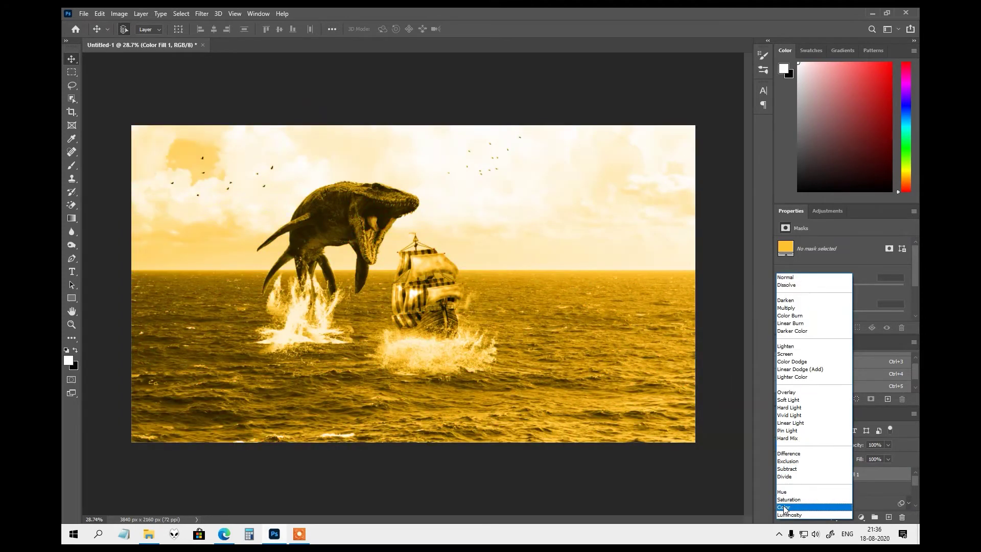
{"action": "left_click", "coordinate": [785, 507]}
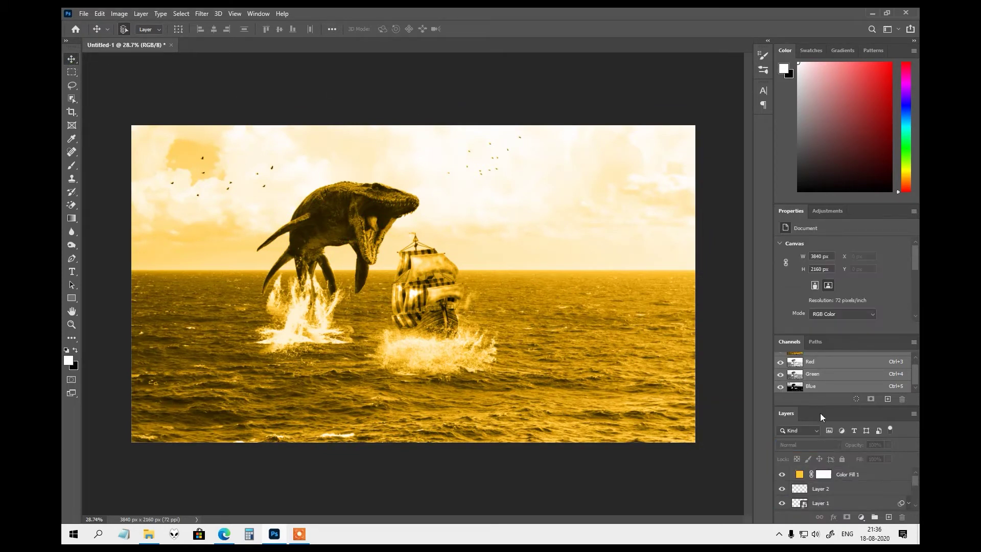
{"action": "left_click", "coordinate": [848, 475]}
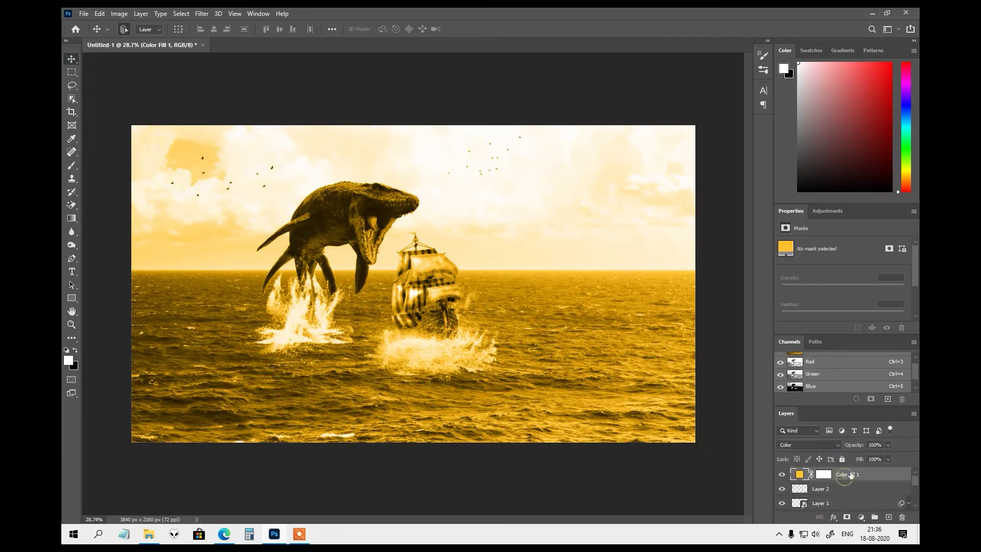
{"action": "left_click", "coordinate": [888, 444]}
{"action": "left_click_drag", "start_coordinate": [891, 455], "coordinate": [848, 456]}
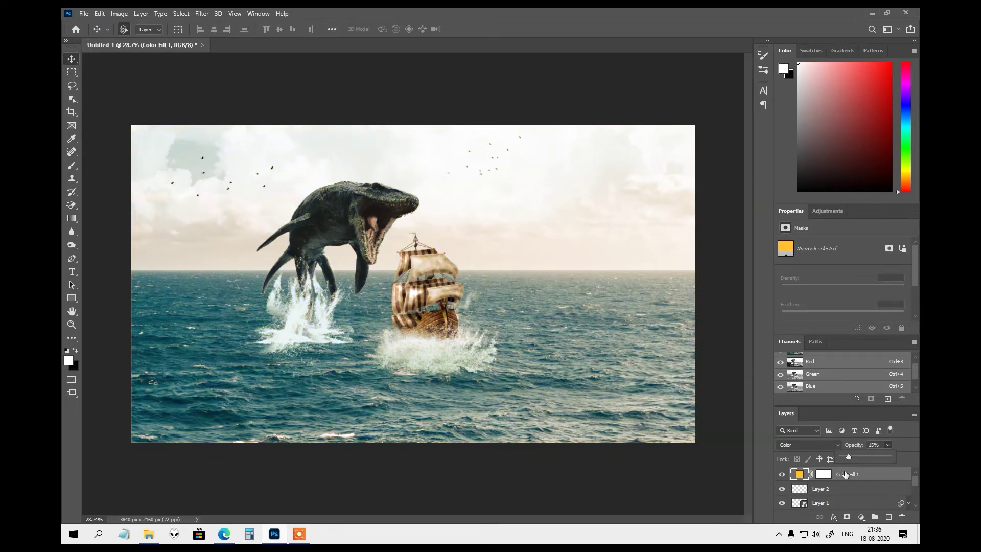
{"action": "right_click", "coordinate": [846, 475]}
{"action": "left_click", "coordinate": [769, 138]}
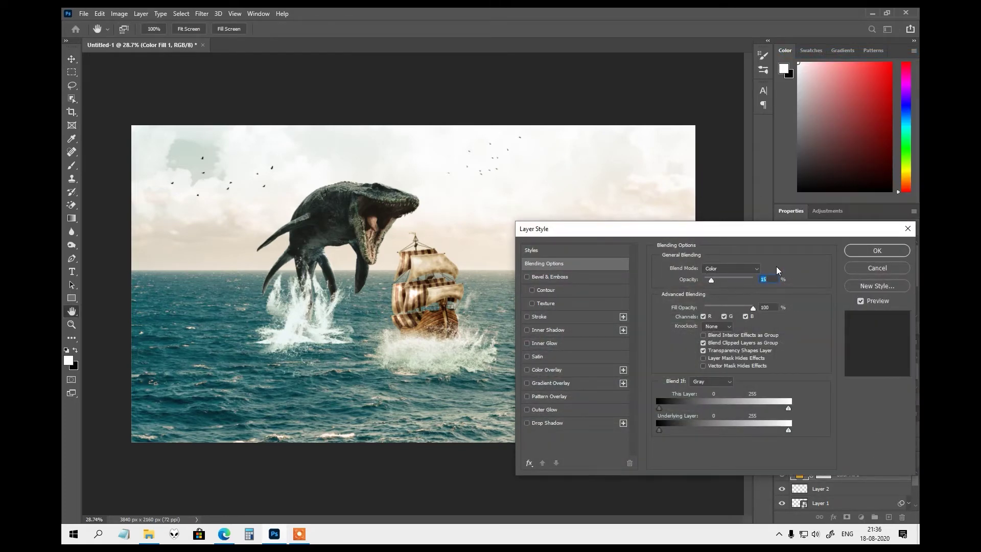
{"action": "left_click", "coordinate": [877, 250]}
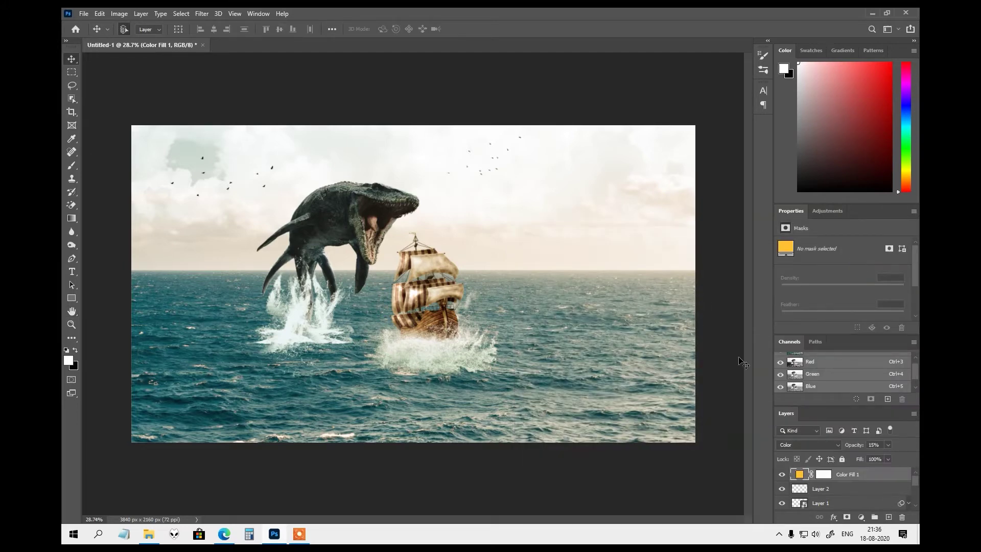
{"action": "left_click", "coordinate": [862, 517]}
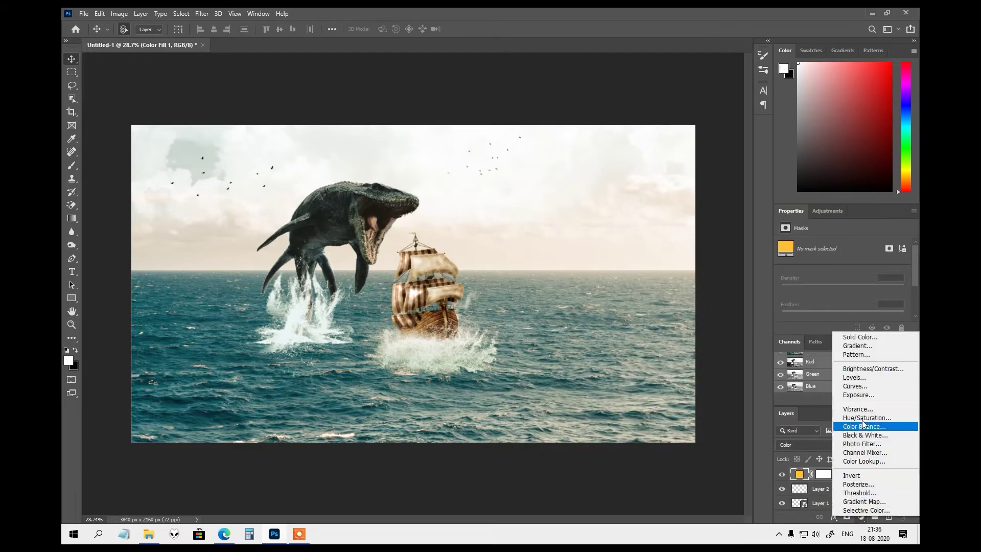
Add a Color Lookup adjustment layer without choosing a LUT, and hide it
{"action": "left_click", "coordinate": [867, 461]}
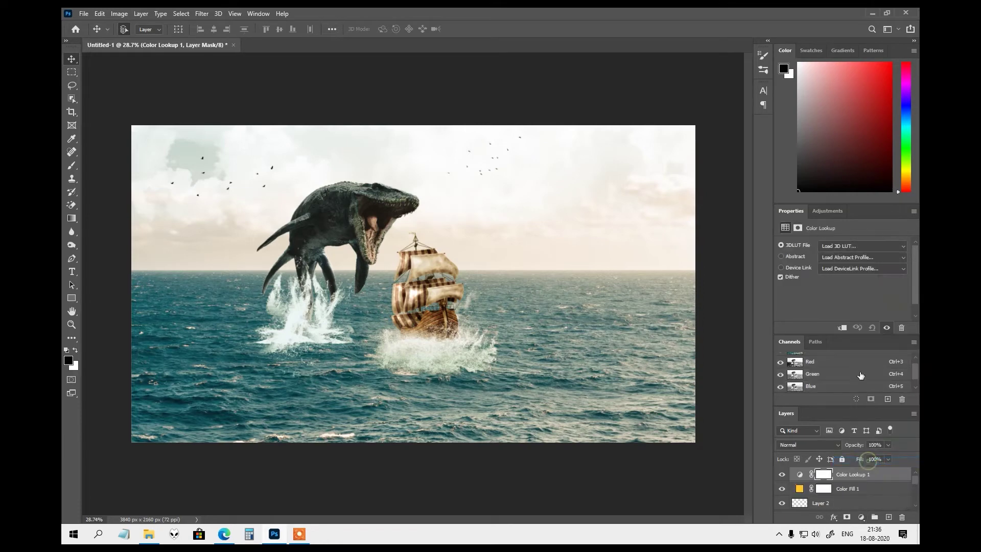
{"action": "left_click", "coordinate": [857, 245]}
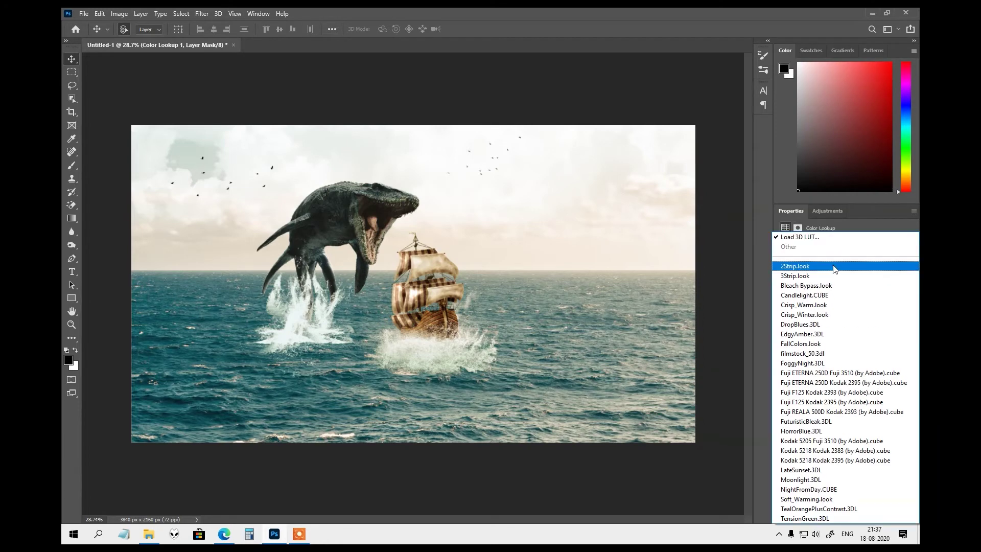
{"action": "left_click", "coordinate": [716, 221]}
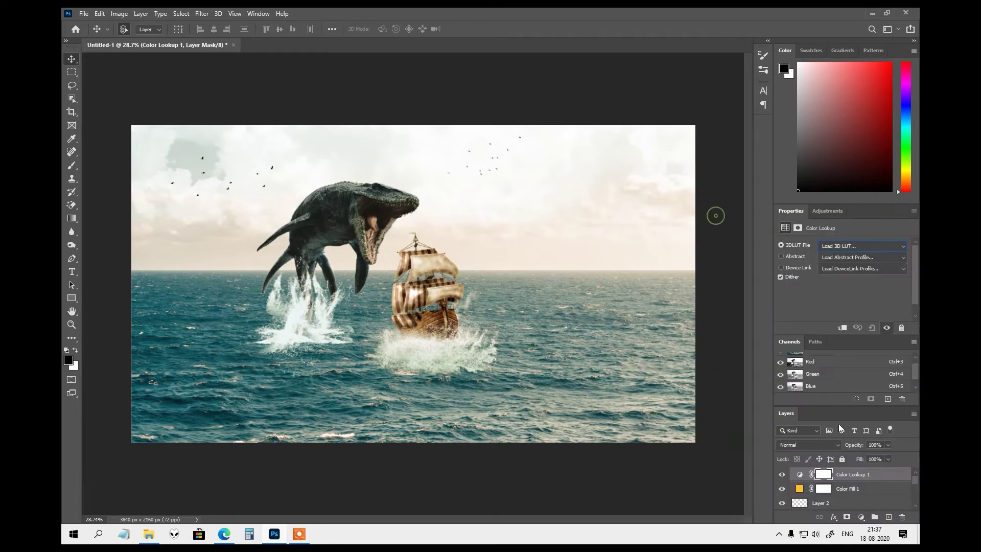
{"action": "left_click", "coordinate": [782, 475]}
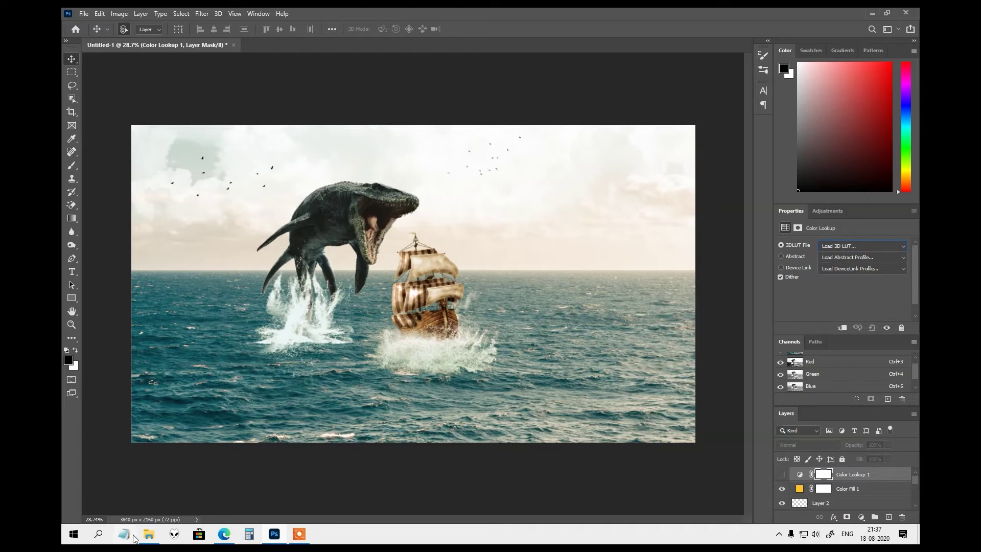
{"action": "mouse_move", "coordinate": [149, 534]}
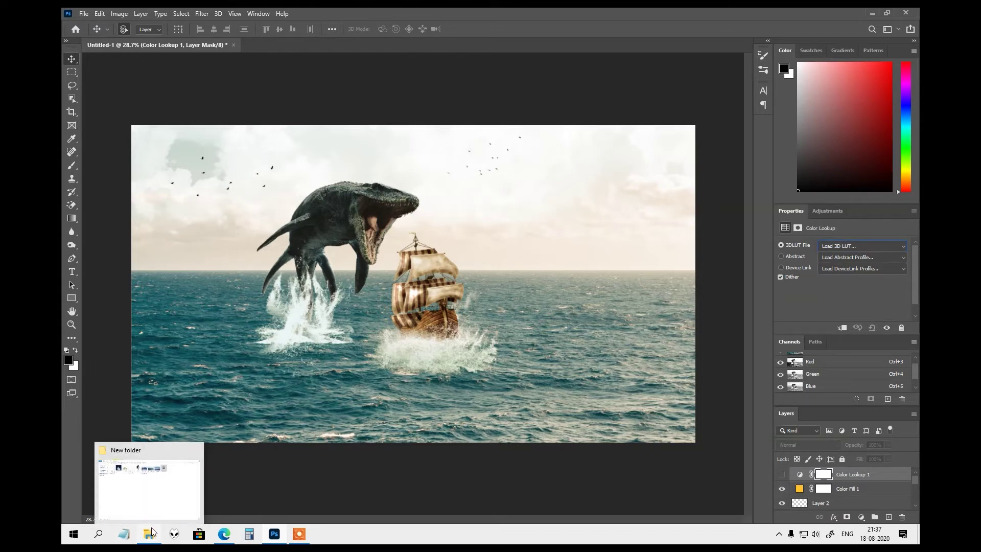
{"action": "left_click", "coordinate": [444, 94]}
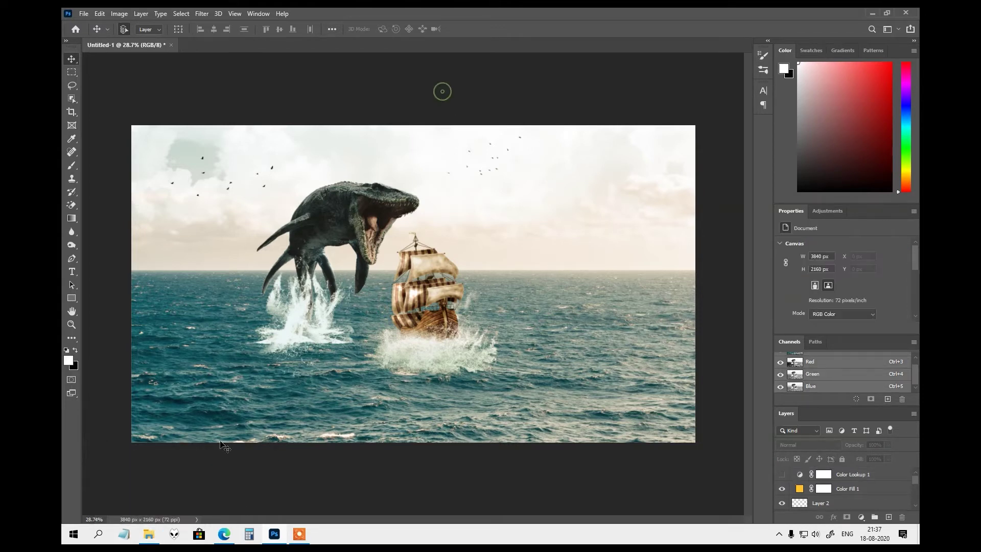
In File Explorer, go to the To Do folder and drag the sunburst glow image into Photoshop
{"action": "left_click", "coordinate": [145, 541]}
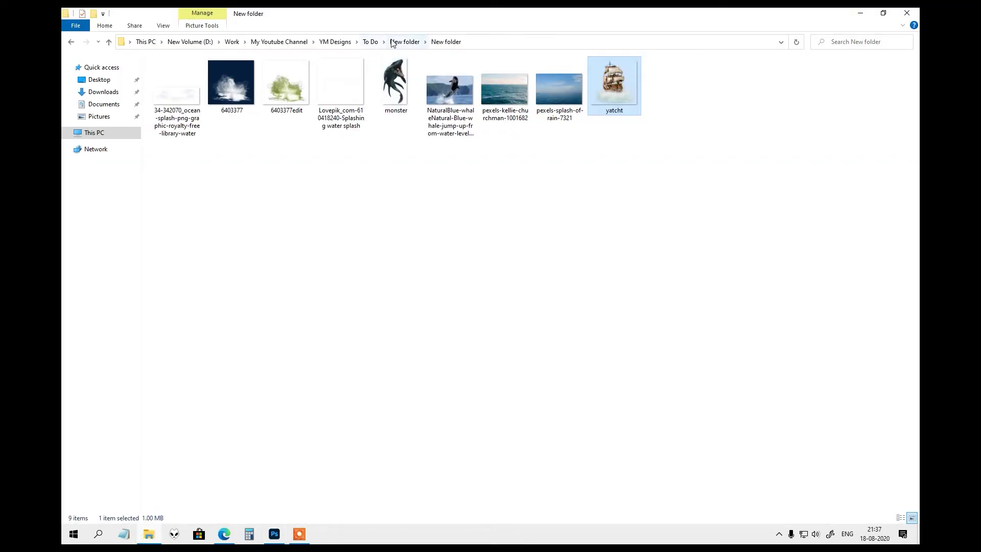
{"action": "left_click", "coordinate": [373, 41]}
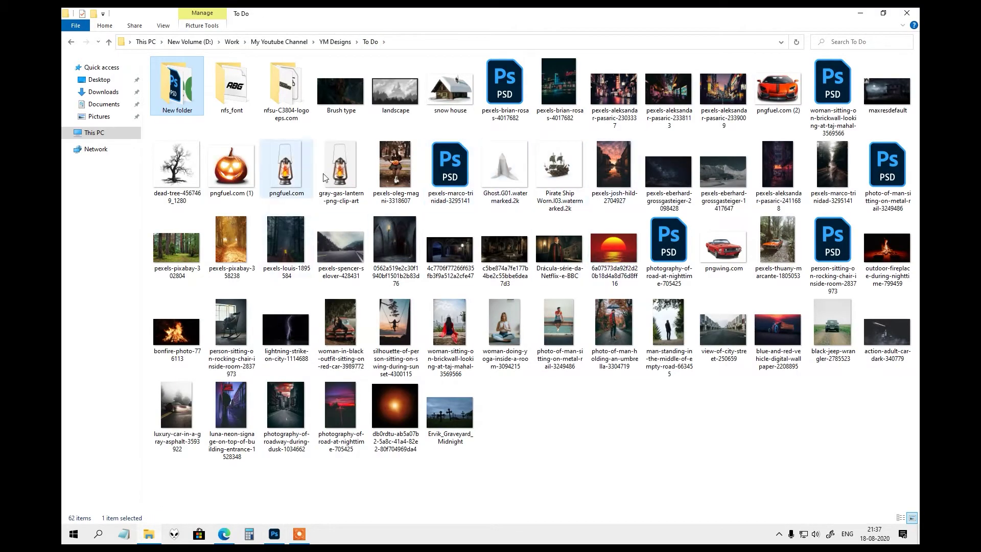
{"action": "left_click_drag", "start_coordinate": [391, 409], "coordinate": [476, 305]}
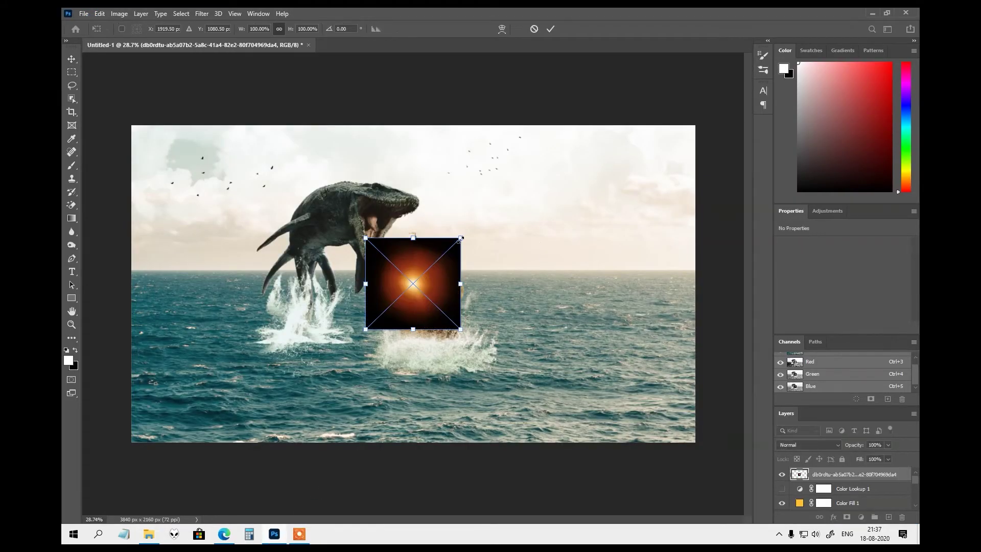
Enlarge and reposition the placed glow image, then blend it in Screen mode
{"action": "left_click_drag", "start_coordinate": [463, 238], "coordinate": [659, 41]}
{"action": "mouse_move", "coordinate": [534, 230]}
{"action": "left_mouse_down"}
{"action": "mouse_move", "coordinate": [628, 207]}
{"action": "mouse_move", "coordinate": [666, 218]}
{"action": "mouse_move", "coordinate": [654, 223]}
{"action": "left_mouse_up"}
{"action": "key", "text": "Return"}
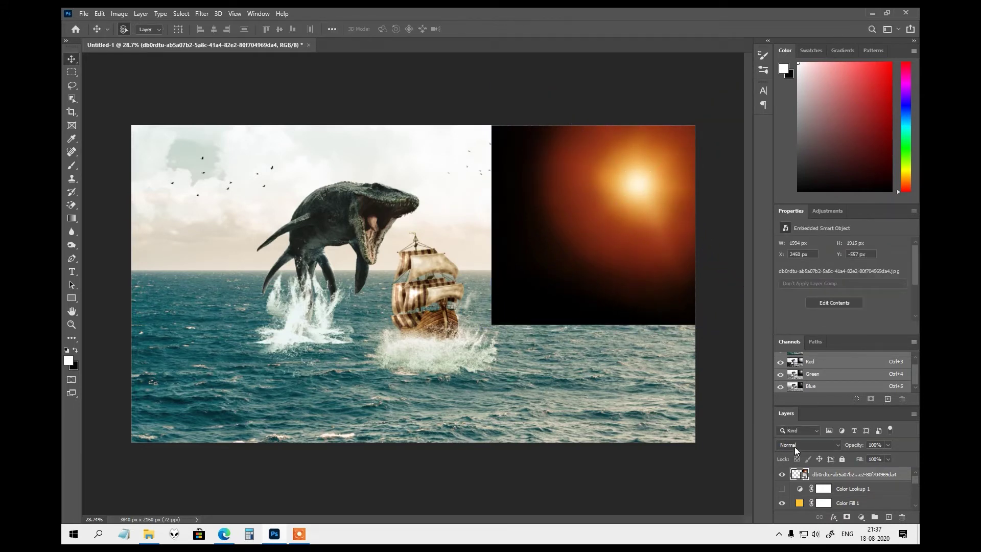
{"action": "left_click", "coordinate": [795, 446]}
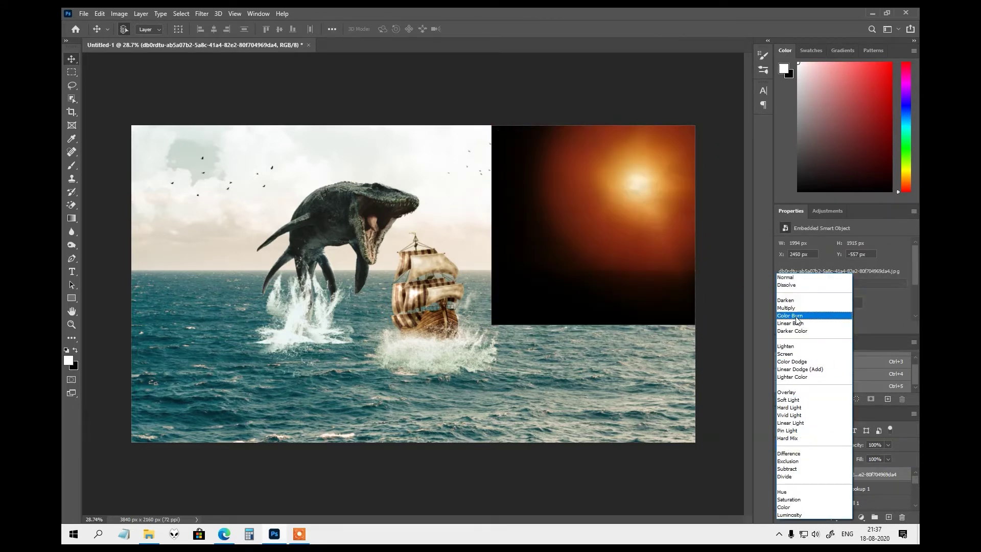
{"action": "left_click", "coordinate": [785, 354]}
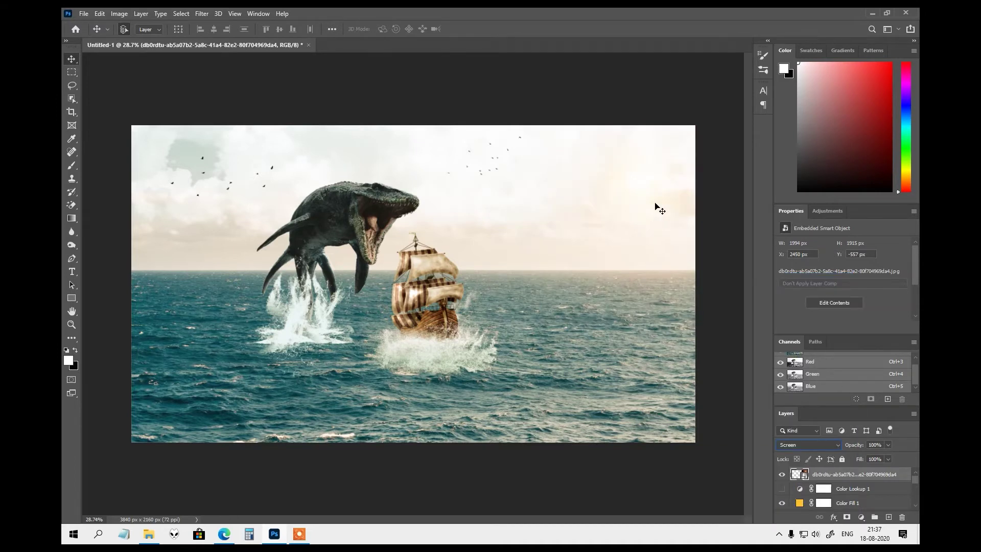
Transform the glow again, moving it to the upper-right sky at about 430% size
{"action": "left_click", "coordinate": [629, 97]}
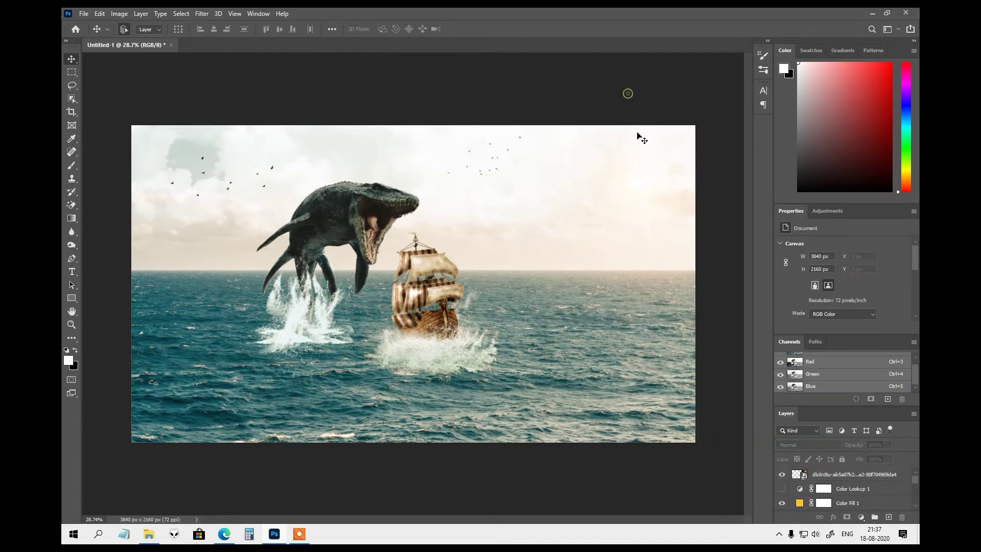
{"action": "left_click", "coordinate": [653, 185]}
{"action": "key", "text": "ctrl+t"}
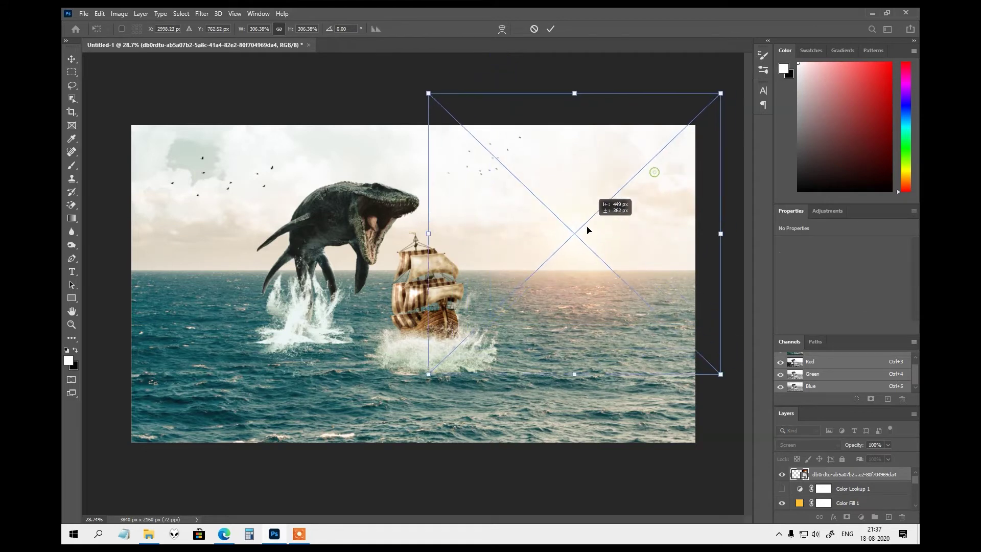
{"action": "left_click_drag", "start_coordinate": [587, 230], "coordinate": [654, 192]}
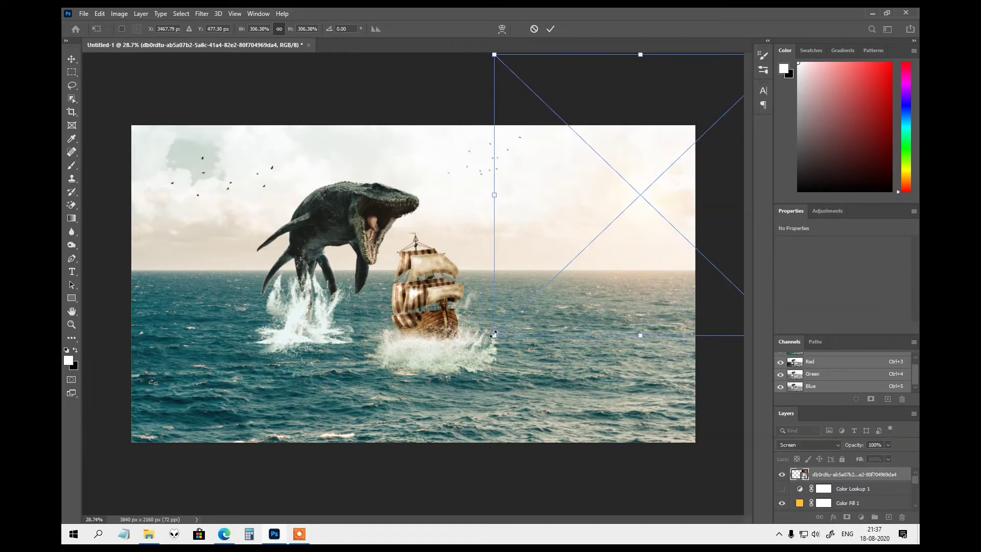
{"action": "left_click_drag", "start_coordinate": [494, 334], "coordinate": [433, 387]}
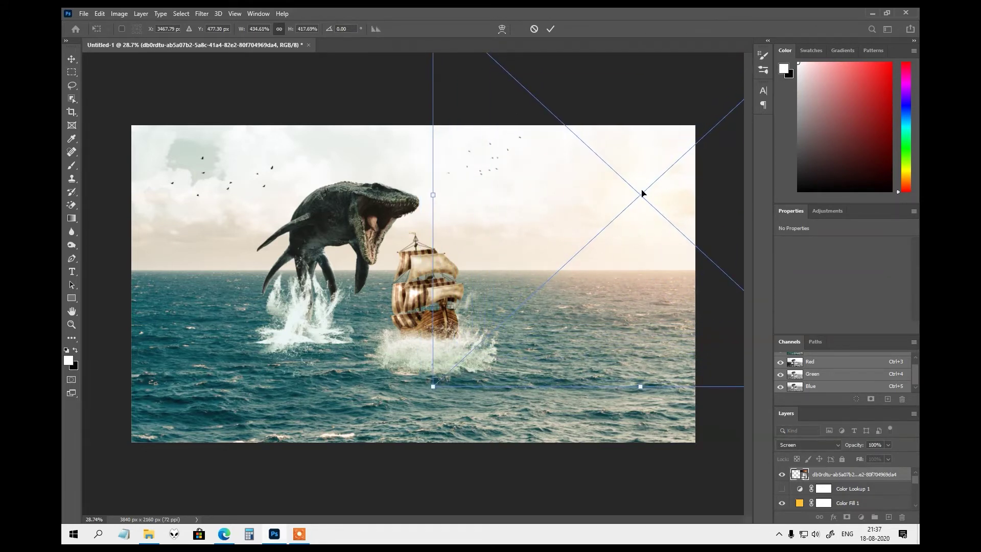
{"action": "key", "text": "Return"}
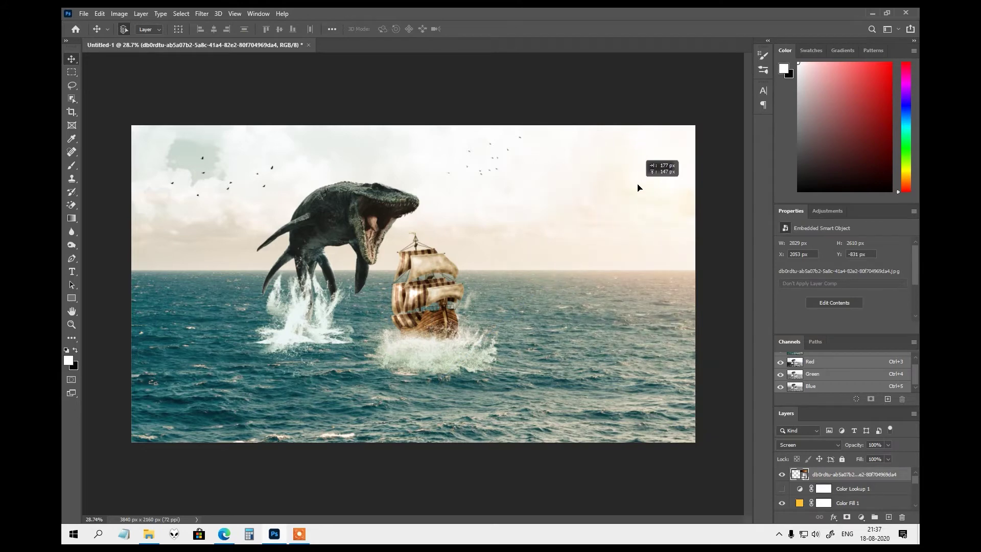
Scroll the Layers panel and bring up the yatcht ship layer's options
{"action": "scroll", "coordinate": [424, 286], "scroll_direction": "up", "scroll_amount": 3}
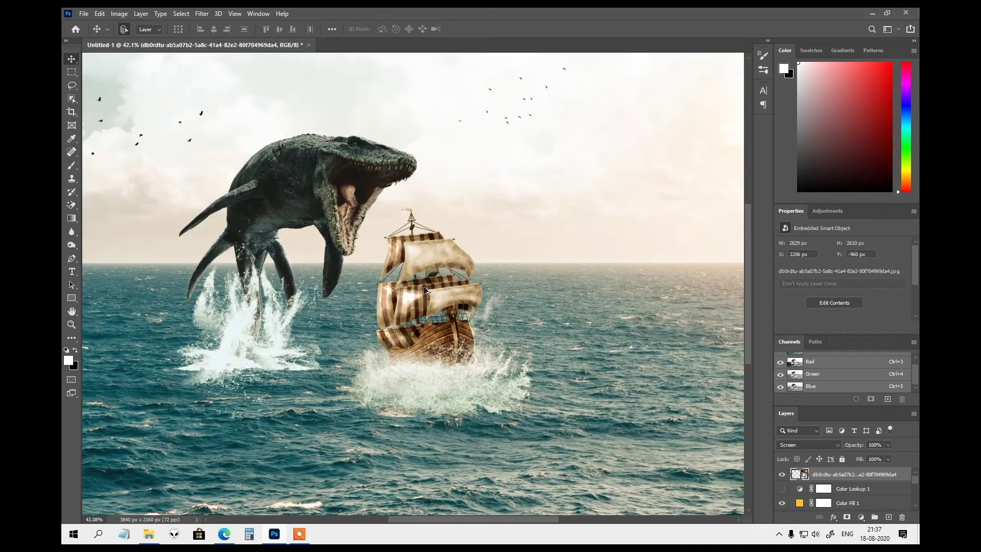
{"action": "scroll", "coordinate": [425, 285], "scroll_direction": "up", "scroll_amount": 2}
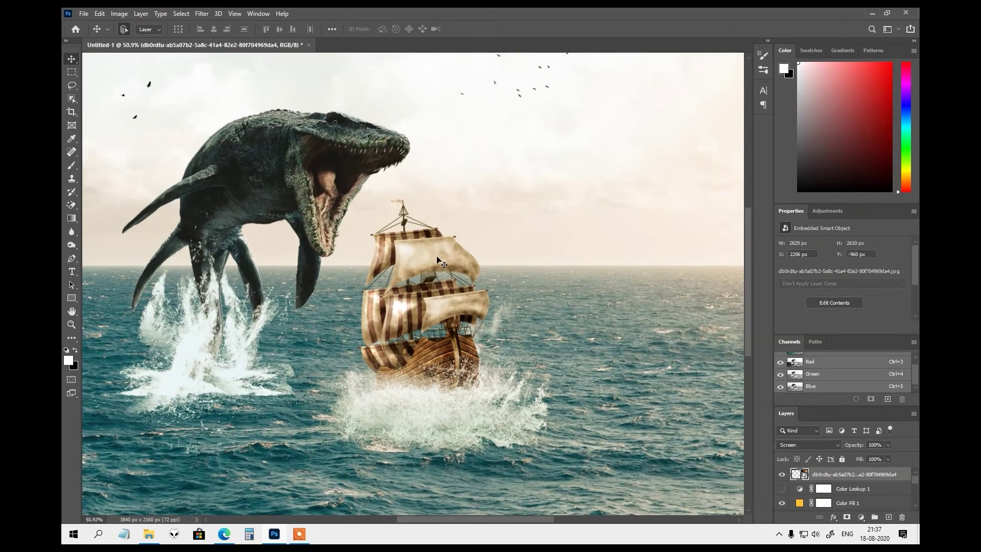
{"action": "scroll", "coordinate": [855, 508], "scroll_direction": "down", "scroll_amount": 1}
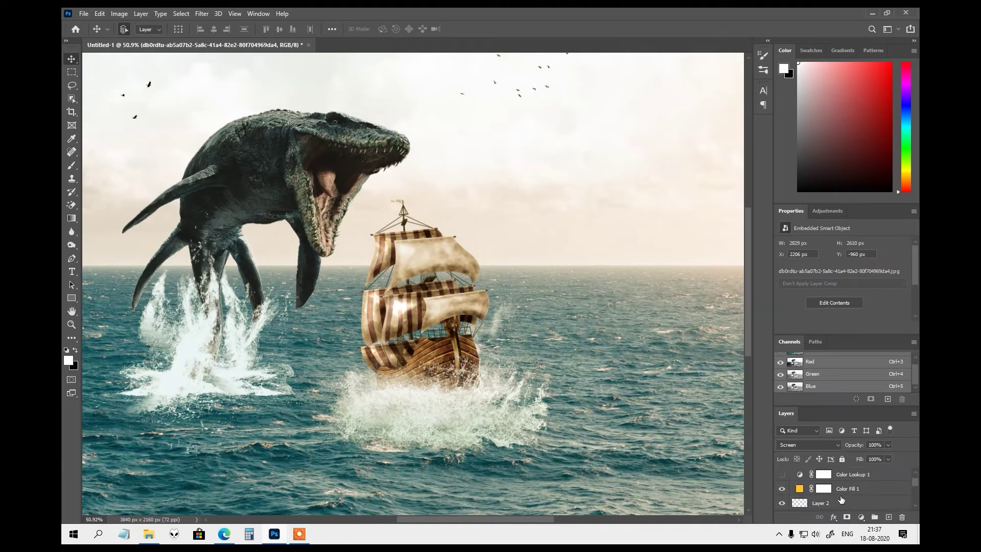
{"action": "scroll", "coordinate": [841, 503], "scroll_direction": "down", "scroll_amount": 1}
{"action": "scroll", "coordinate": [835, 501], "scroll_direction": "down", "scroll_amount": 1}
{"action": "left_click", "coordinate": [820, 492]}
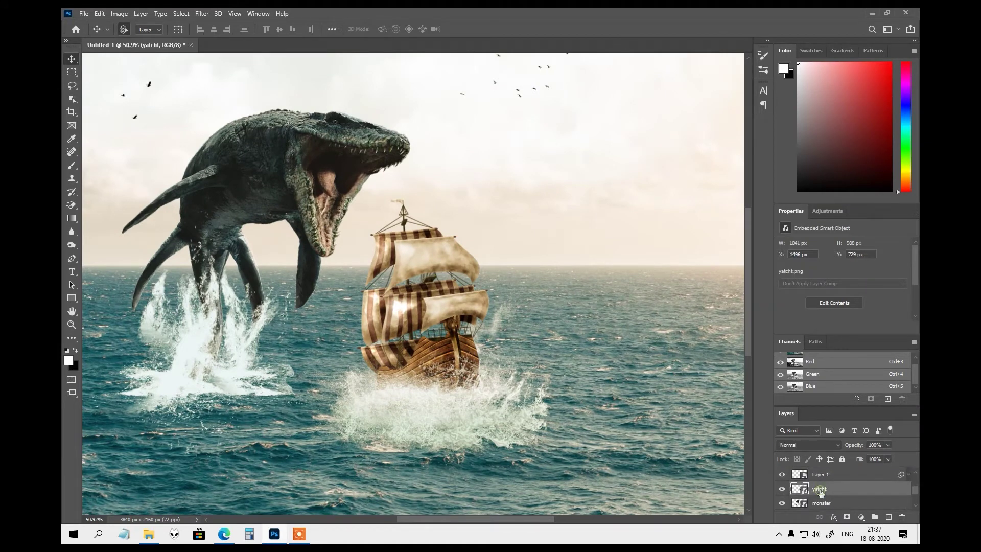
{"action": "right_click", "coordinate": [820, 491]}
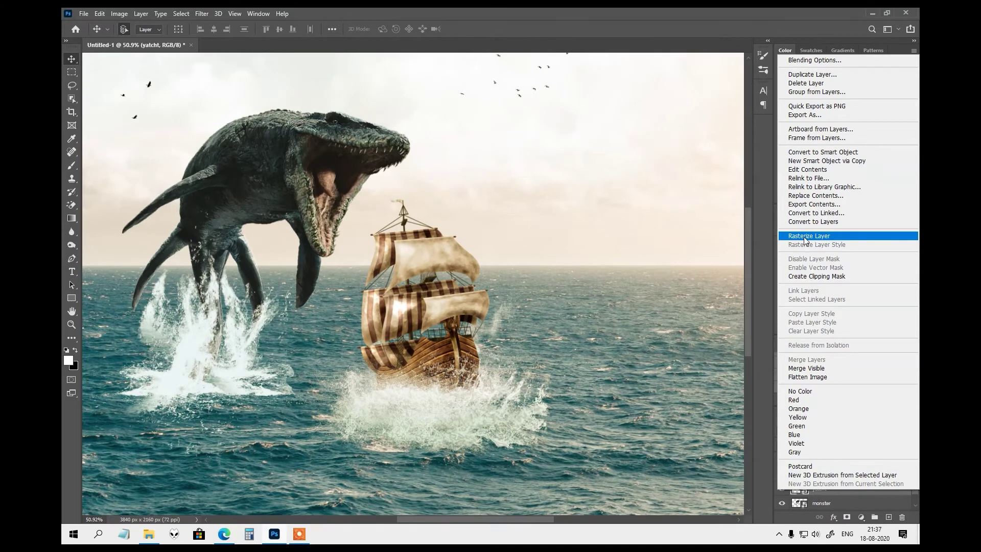
Rasterize the yatcht layer and open its Layer Style dialog
{"action": "left_click", "coordinate": [808, 235]}
{"action": "right_click", "coordinate": [813, 489]}
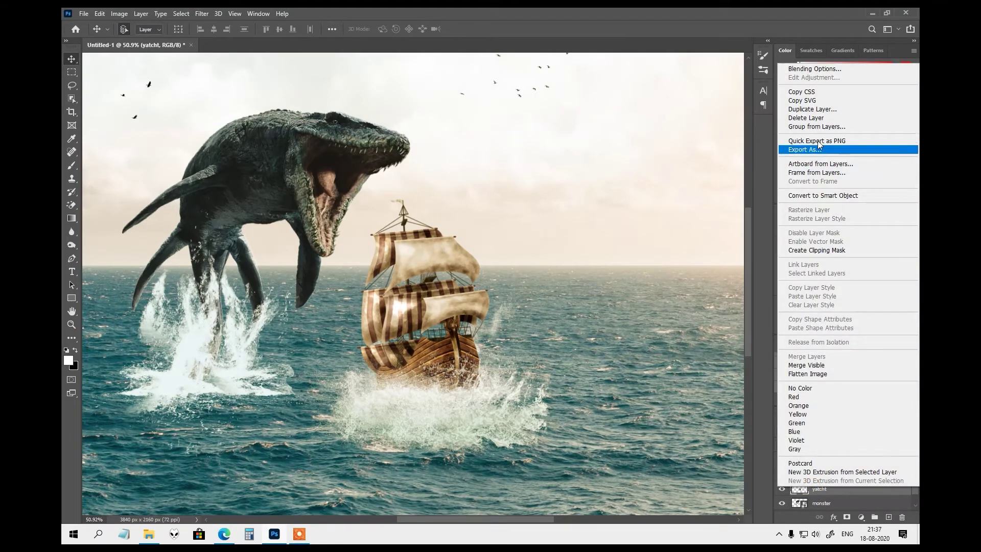
{"action": "left_click", "coordinate": [812, 69]}
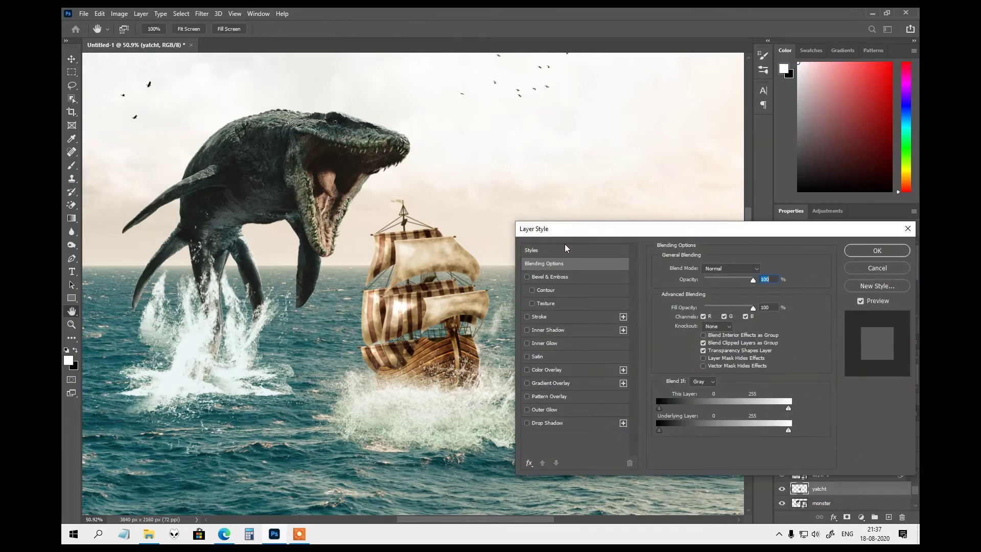
{"action": "left_click_drag", "start_coordinate": [564, 229], "coordinate": [578, 210]}
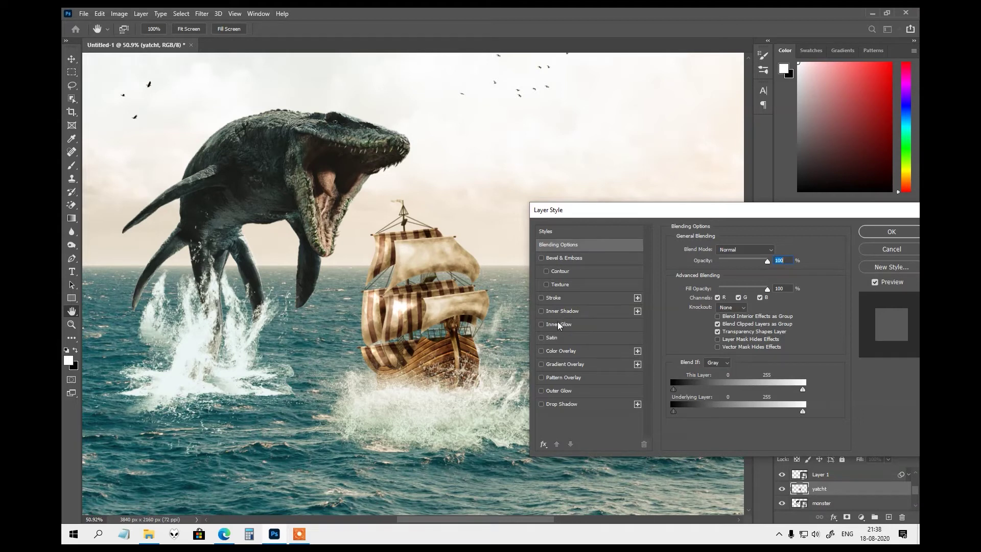
Add an Inner Glow to the ship and pick a yellow glow colour
{"action": "left_click", "coordinate": [555, 326]}
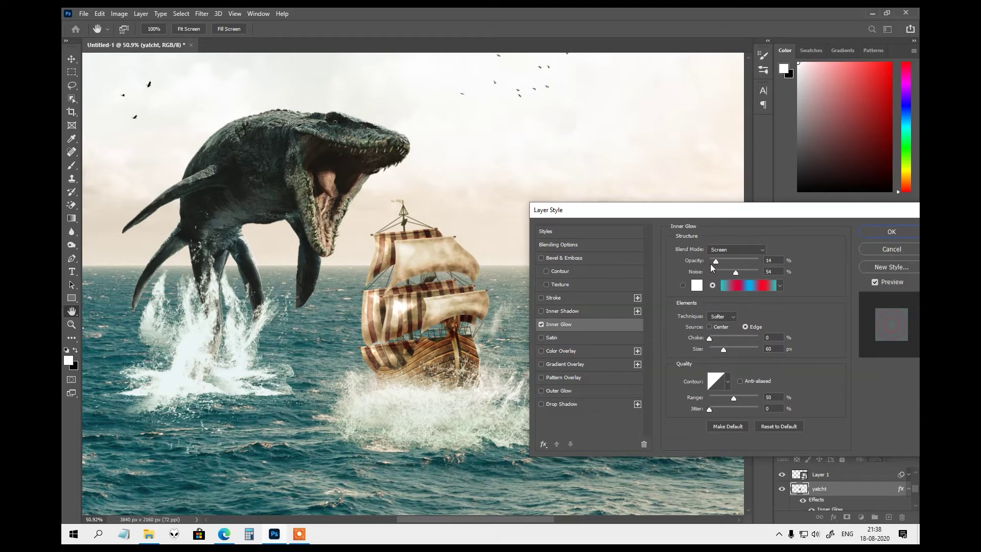
{"action": "left_click", "coordinate": [697, 286]}
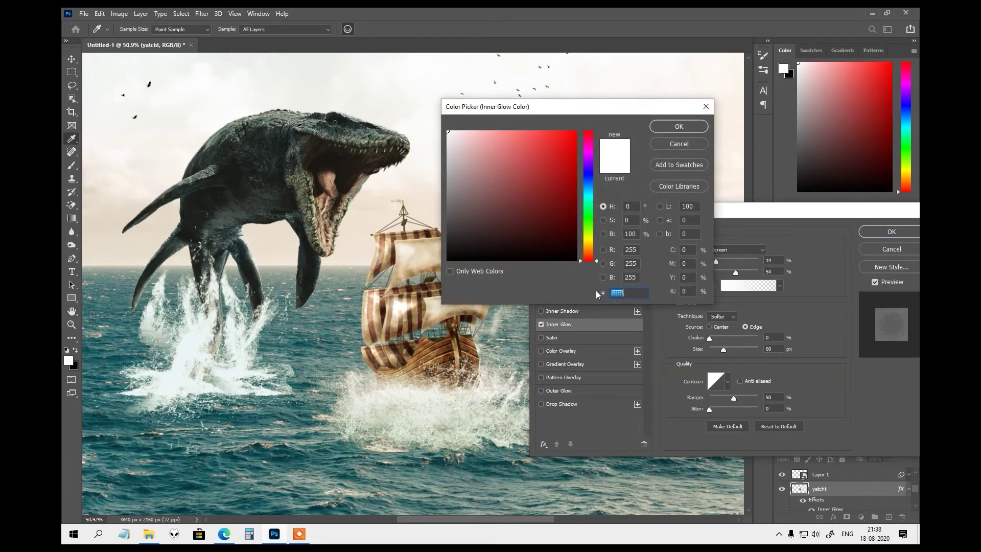
{"action": "left_click", "coordinate": [669, 144]}
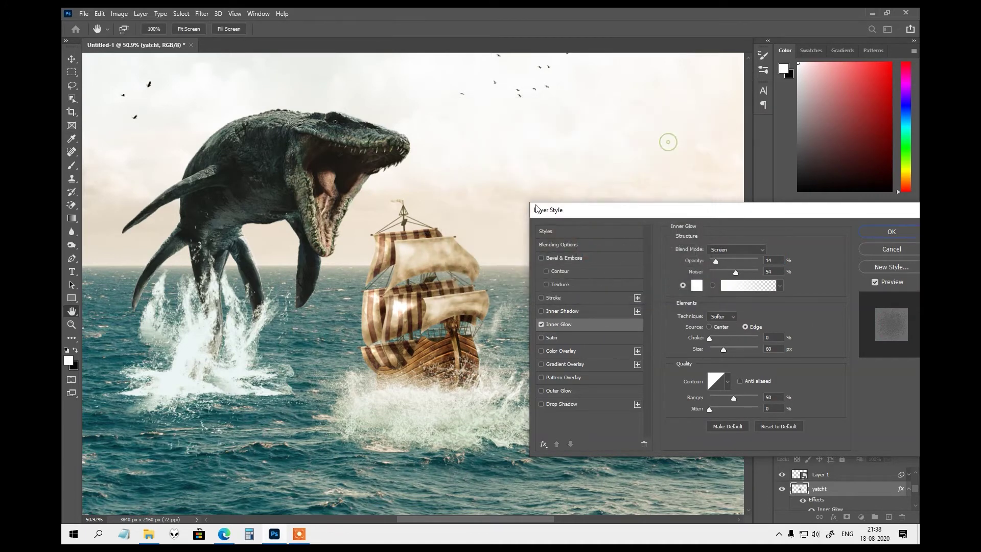
{"action": "left_click", "coordinate": [696, 286]}
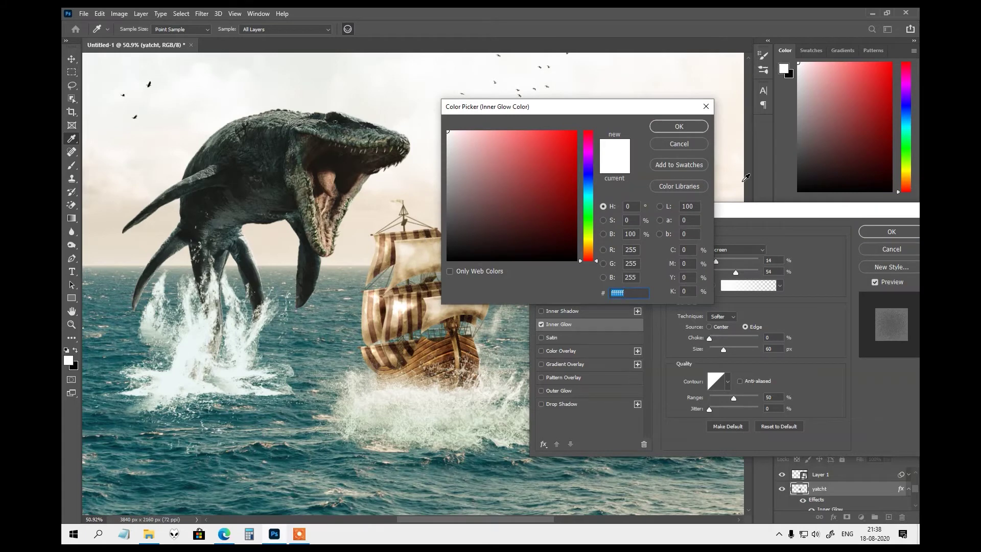
{"action": "left_click", "coordinate": [588, 245]}
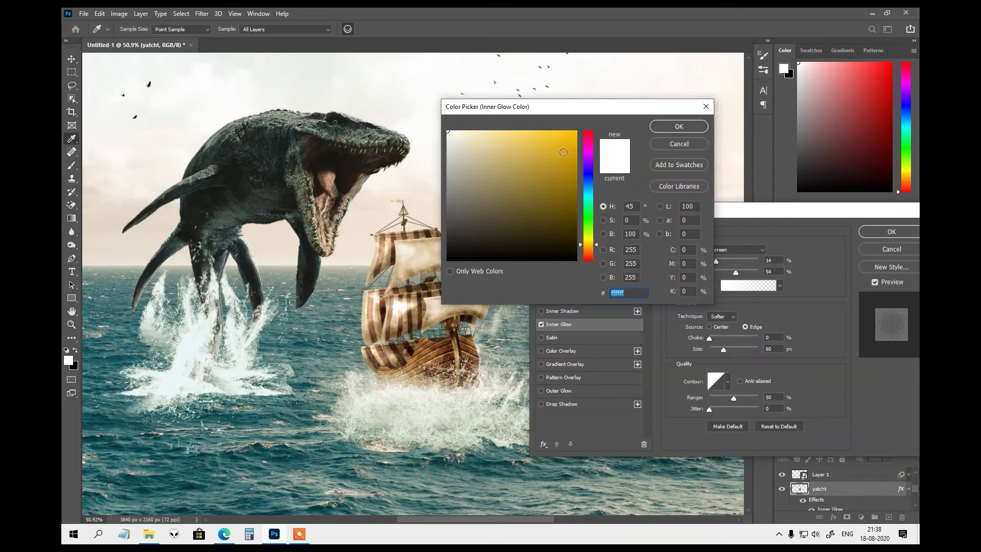
{"action": "left_click", "coordinate": [555, 132]}
{"action": "left_click", "coordinate": [672, 128]}
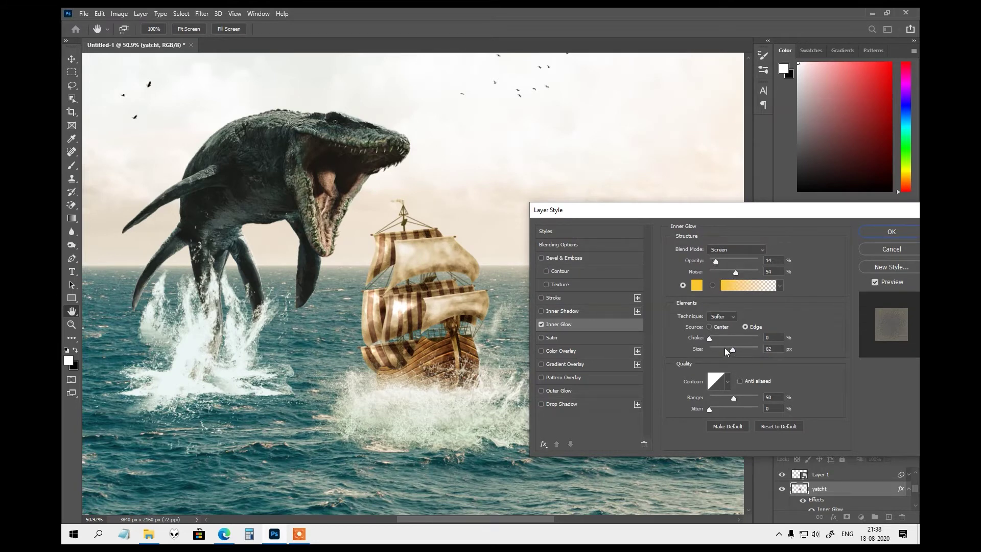
Set the inner glow Size to 109 and Opacity to 26, then apply it
{"action": "left_click_drag", "start_coordinate": [724, 348], "coordinate": [734, 348]}
{"action": "mouse_move", "coordinate": [716, 258]}
{"action": "left_mouse_down"}
{"action": "mouse_move", "coordinate": [726, 261]}
{"action": "mouse_move", "coordinate": [715, 260]}
{"action": "left_mouse_up"}
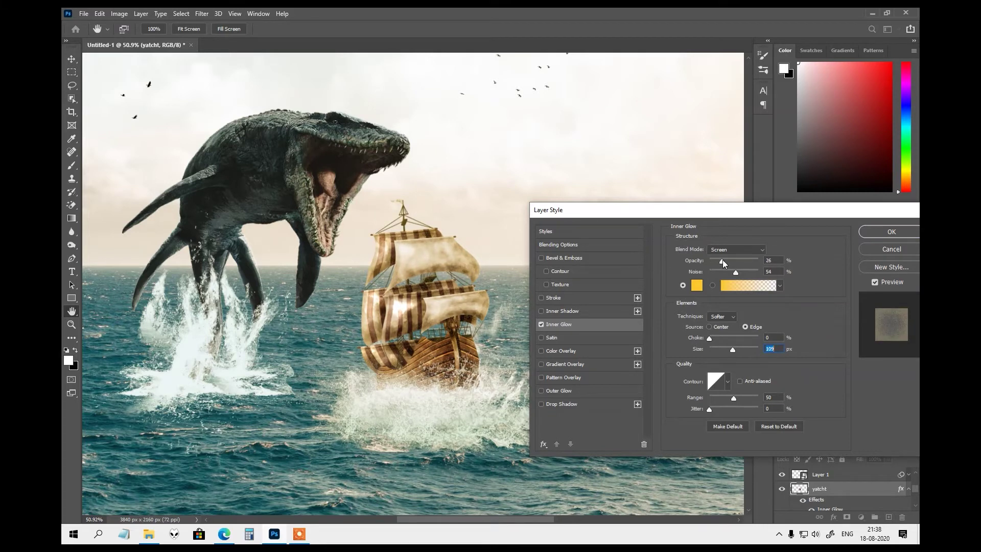
{"action": "left_click", "coordinate": [722, 260]}
{"action": "left_click", "coordinate": [887, 233]}
{"action": "key", "text": "v"}
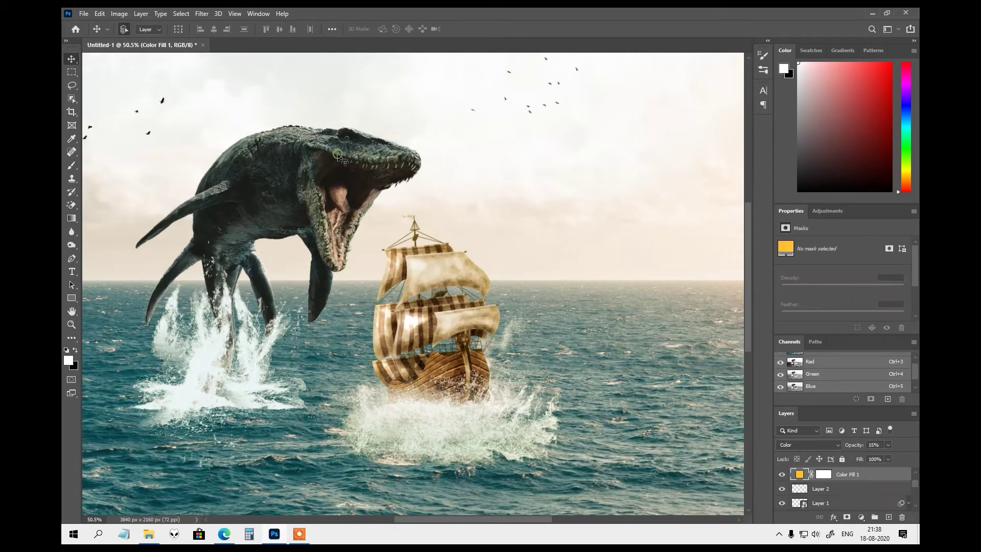
{"action": "scroll", "coordinate": [833, 490], "scroll_direction": "down", "scroll_amount": 2}
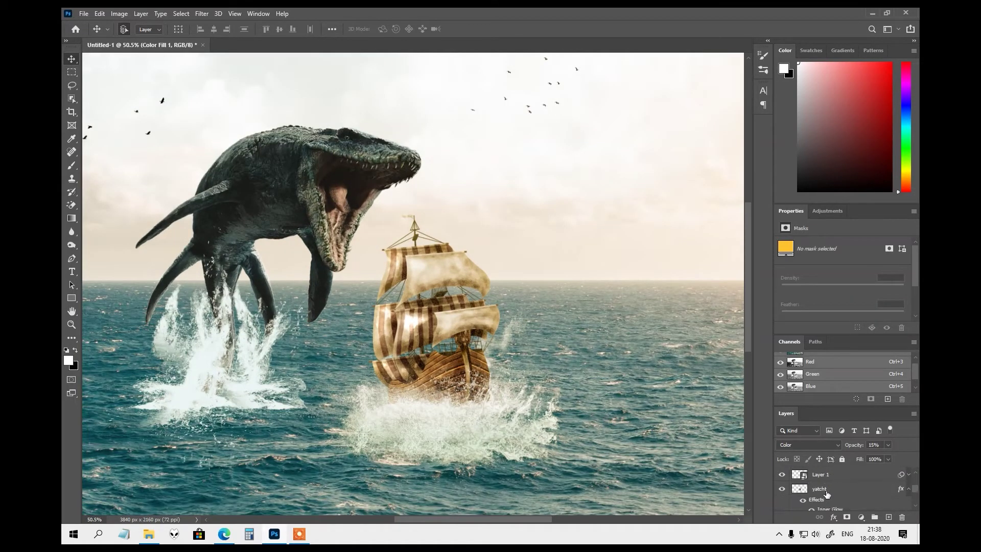
Select the monster layer and add an Inner Glow in its Layer Style
{"action": "left_click", "coordinate": [909, 489]}
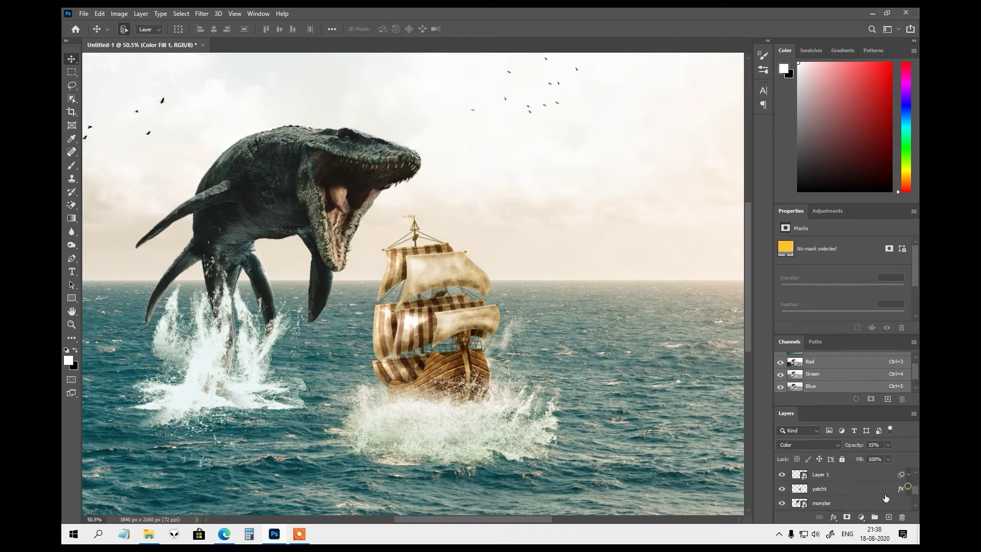
{"action": "left_click", "coordinate": [827, 503]}
{"action": "right_click", "coordinate": [827, 503]}
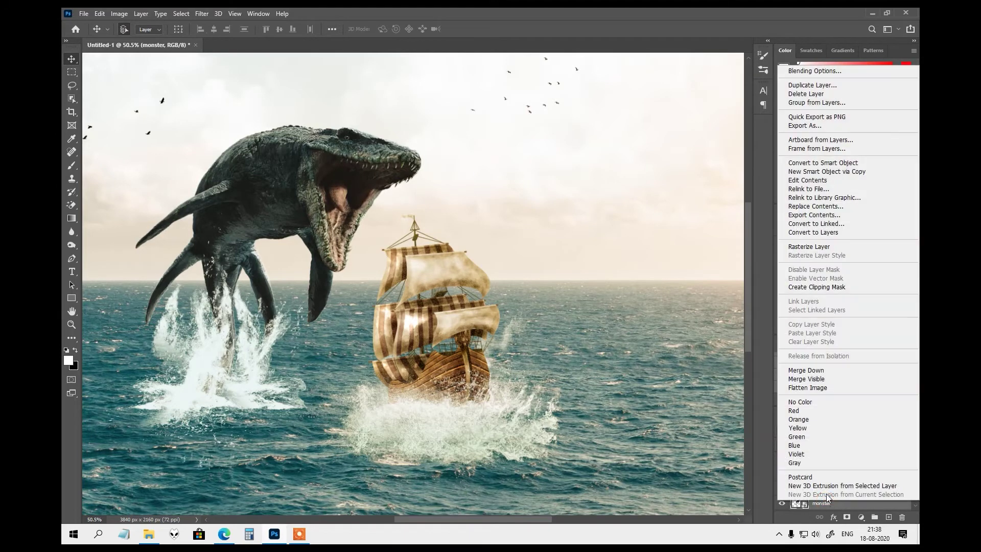
{"action": "left_click", "coordinate": [792, 70]}
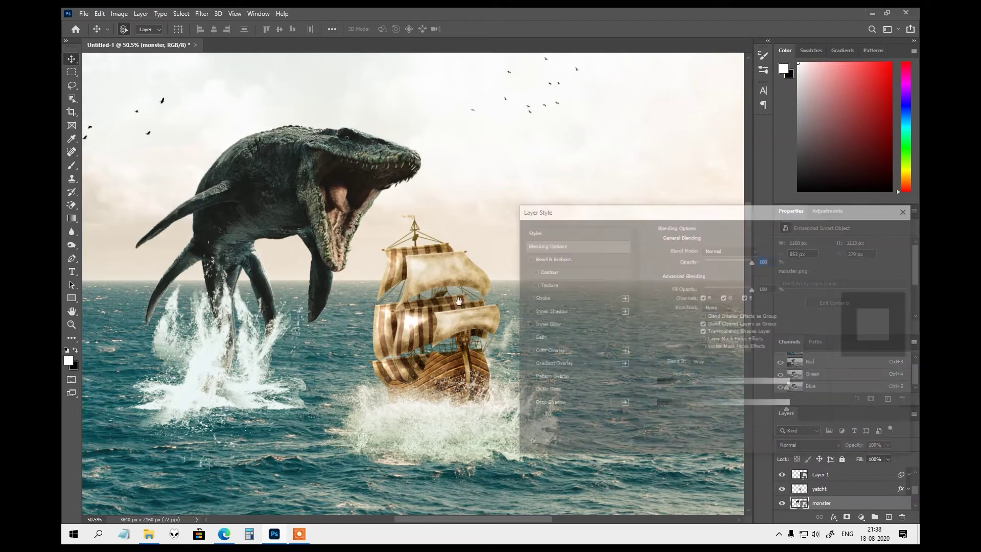
{"action": "left_click", "coordinate": [541, 323]}
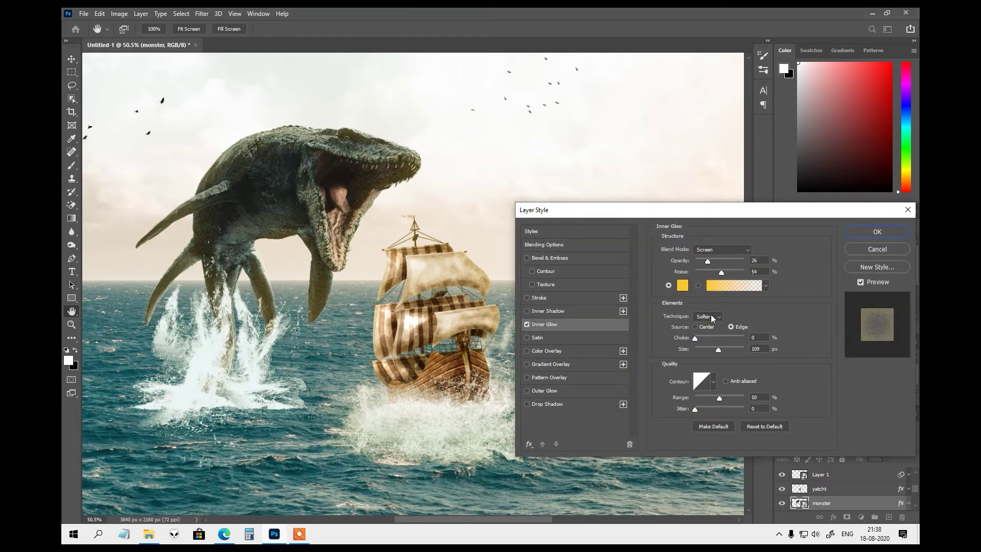
Set the monster's inner glow to 0 noise, adjusted opacity and Multiply blending, then apply
{"action": "left_click", "coordinate": [707, 260]}
{"action": "left_click_drag", "start_coordinate": [722, 272], "coordinate": [712, 275]}
{"action": "left_click", "coordinate": [697, 275]}
{"action": "left_click_drag", "start_coordinate": [705, 261], "coordinate": [707, 261]}
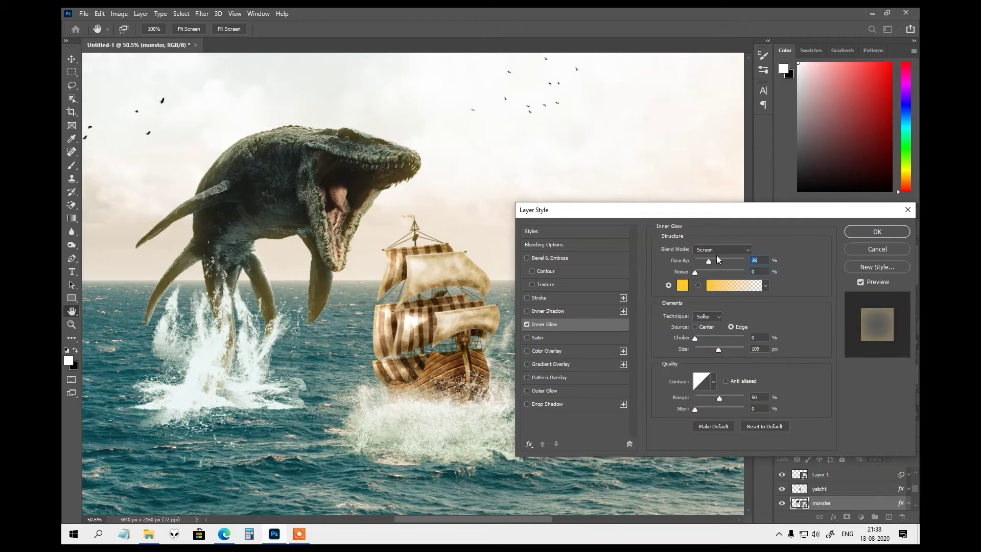
{"action": "left_click", "coordinate": [721, 250]}
{"action": "left_click", "coordinate": [716, 289]}
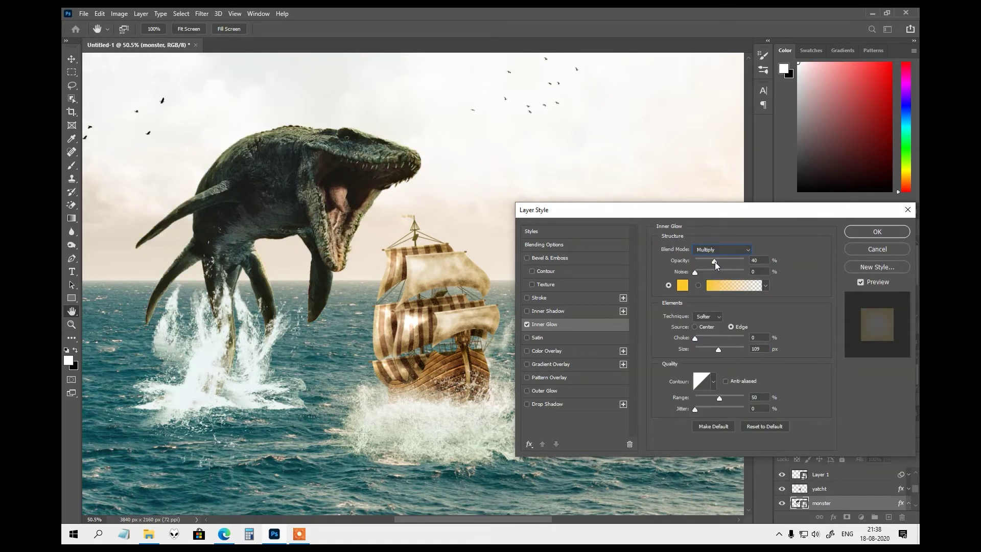
{"action": "left_click", "coordinate": [862, 234]}
Change the ship's Inner Glow to 0 noise and Multiply blending
{"action": "right_click", "coordinate": [826, 491]}
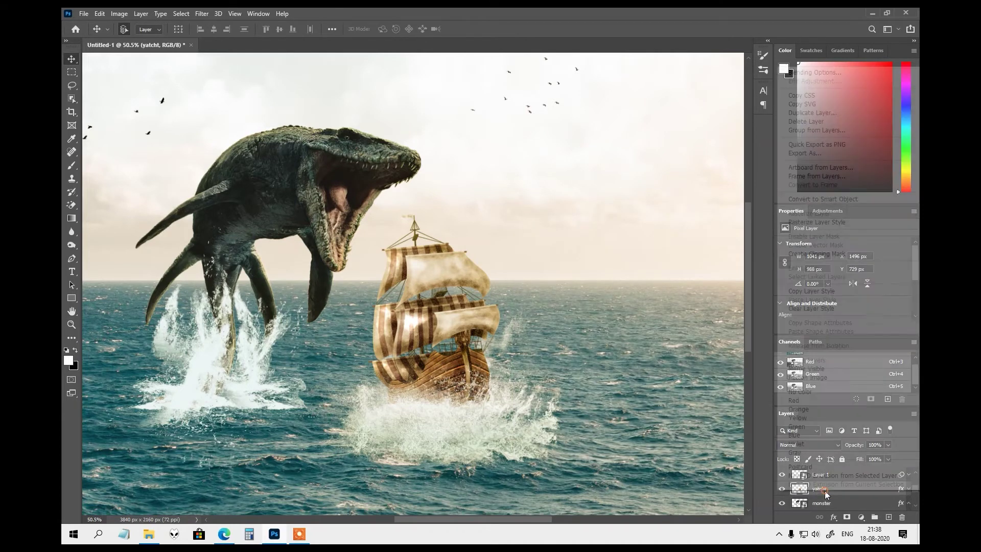
{"action": "left_click", "coordinate": [808, 72]}
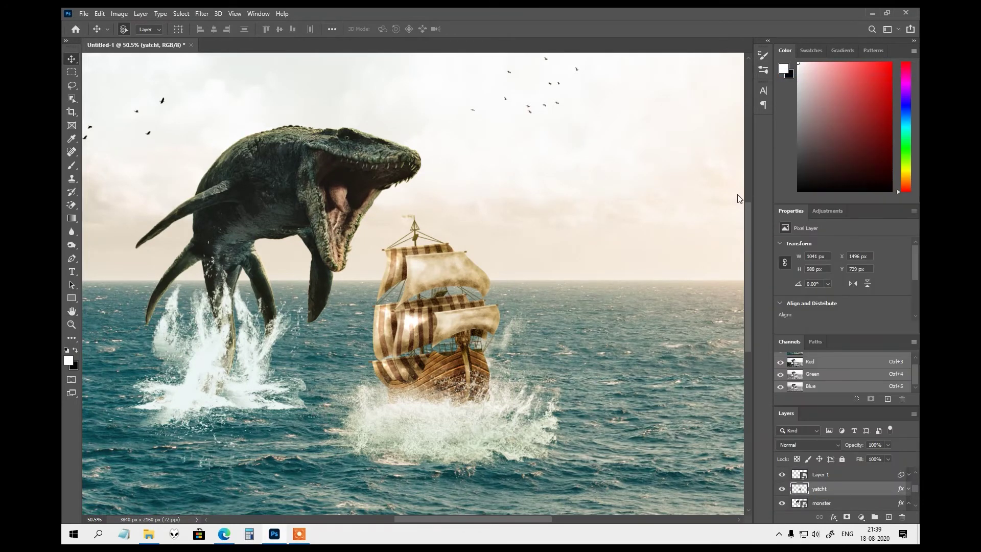
{"action": "left_click", "coordinate": [546, 324]}
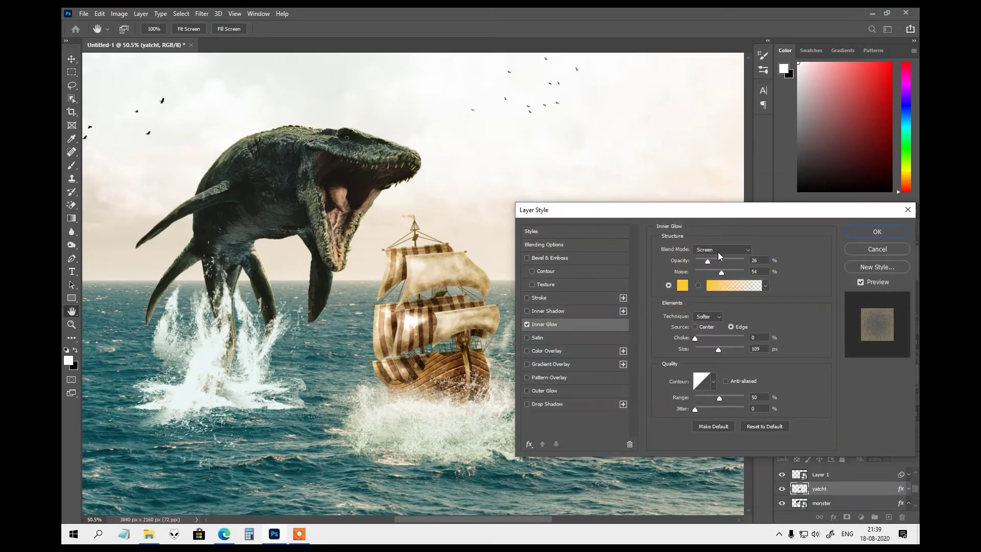
{"action": "mouse_move", "coordinate": [721, 273]}
{"action": "left_mouse_down"}
{"action": "mouse_move", "coordinate": [674, 274]}
{"action": "mouse_move", "coordinate": [716, 263]}
{"action": "left_mouse_up"}
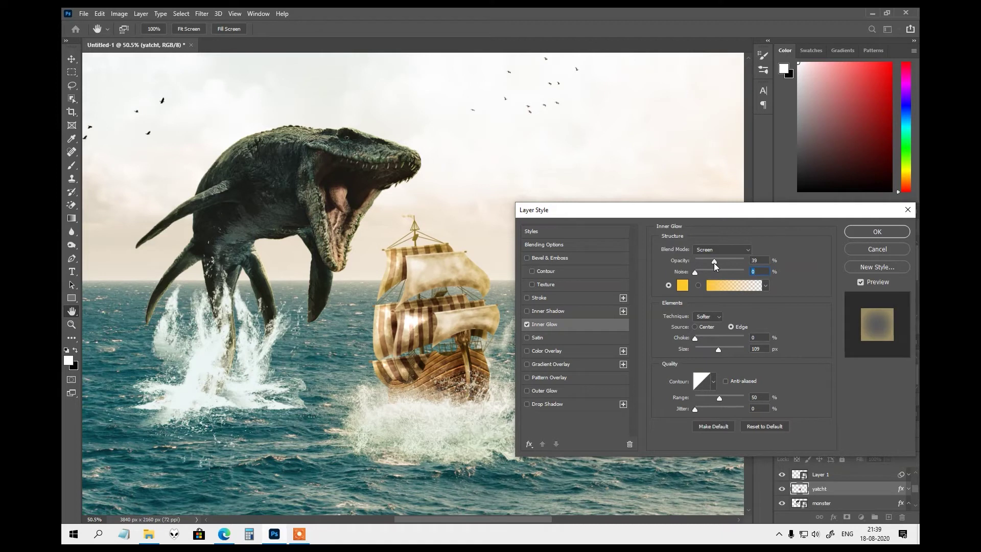
{"action": "left_click", "coordinate": [716, 251]}
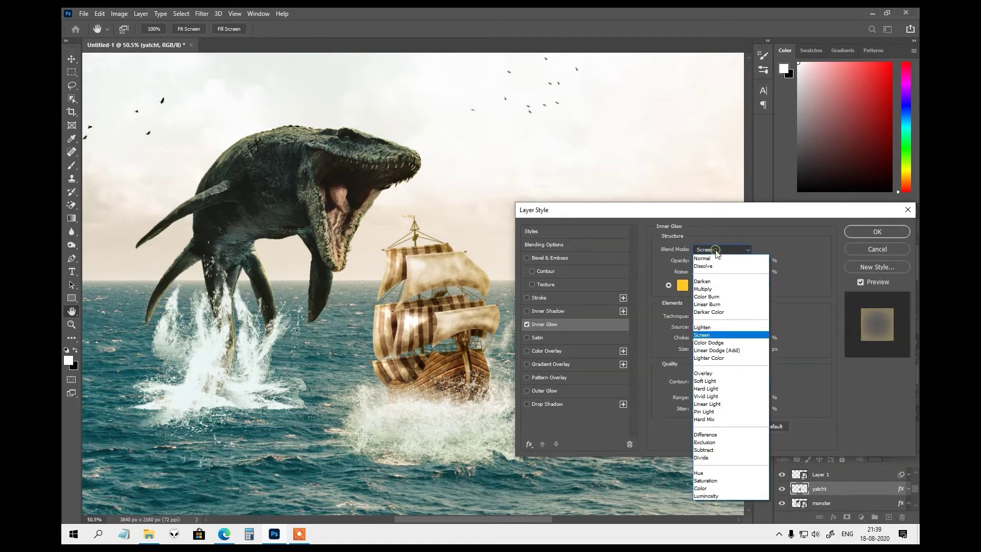
{"action": "left_click", "coordinate": [713, 290]}
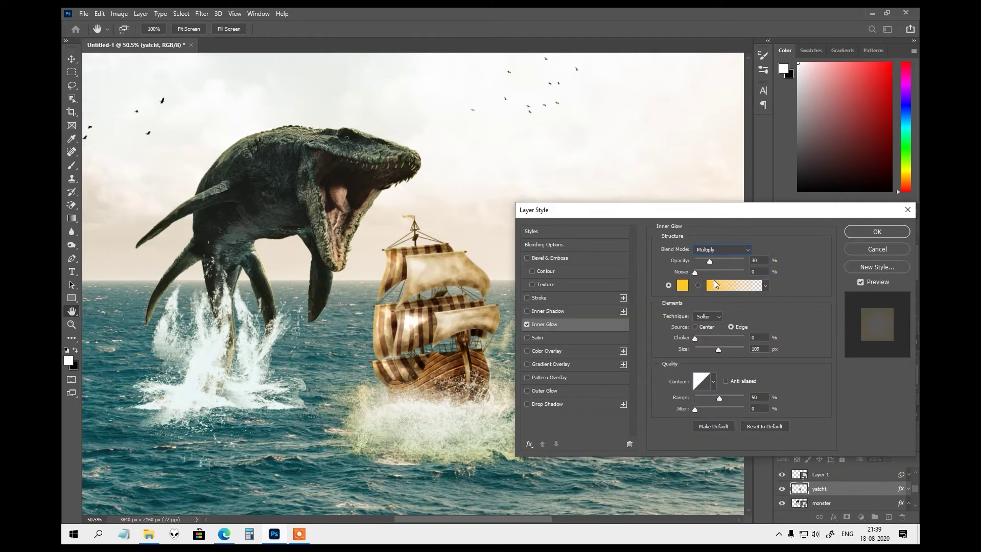
{"action": "left_click", "coordinate": [861, 231]}
Add a new empty Layer 2 at the top of the layer stack
{"action": "scroll", "coordinate": [406, 277], "scroll_direction": "down", "scroll_amount": 3}
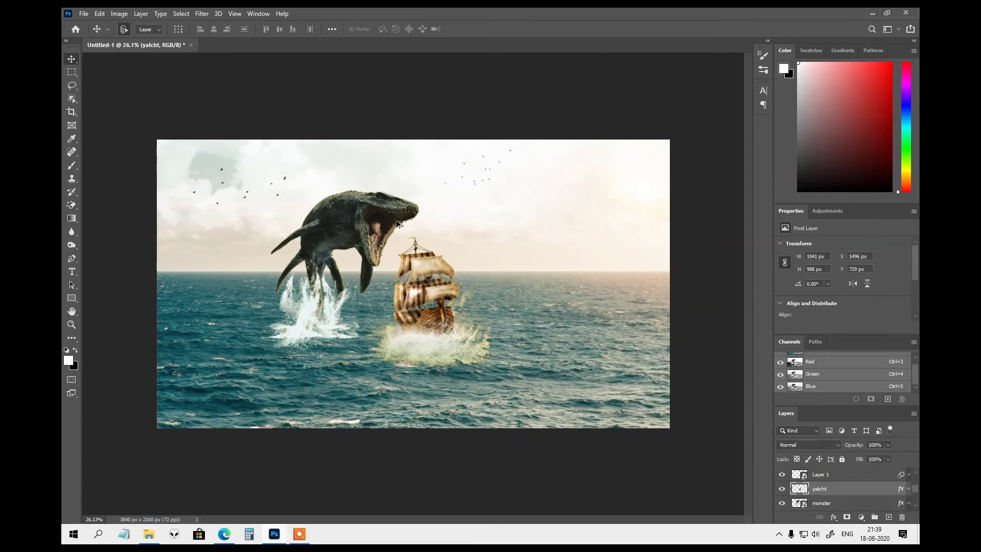
{"action": "scroll", "coordinate": [398, 224], "scroll_direction": "up", "scroll_amount": 1}
{"action": "key", "text": "ctrl+shift+alt+n"}
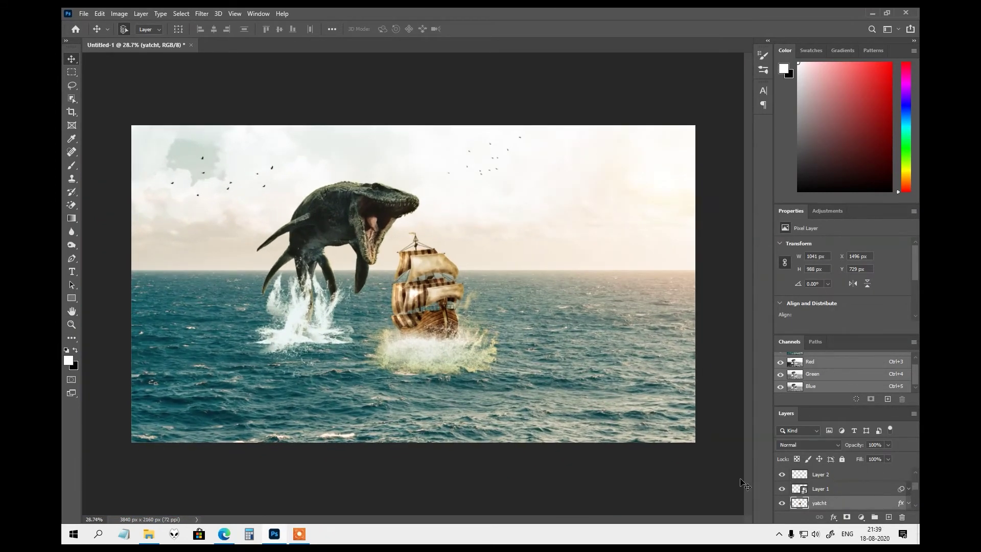
Check the project images folder, then return to the browser's ocean splash image search
{"action": "left_click", "coordinate": [149, 534]}
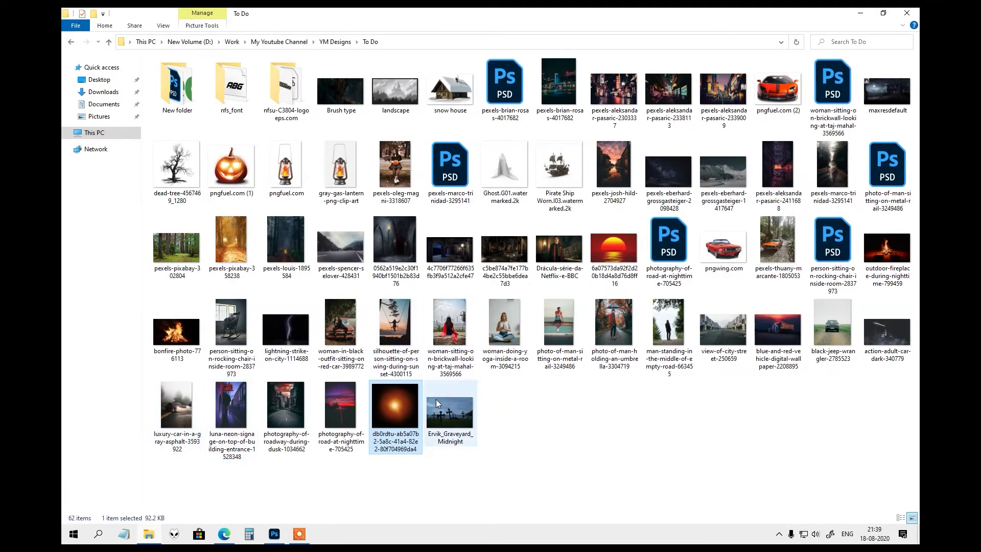
{"action": "left_click", "coordinate": [224, 534]}
{"action": "scroll", "coordinate": [353, 116], "scroll_direction": "up", "scroll_amount": 5}
{"action": "scroll", "coordinate": [353, 116], "scroll_direction": "up", "scroll_amount": 5}
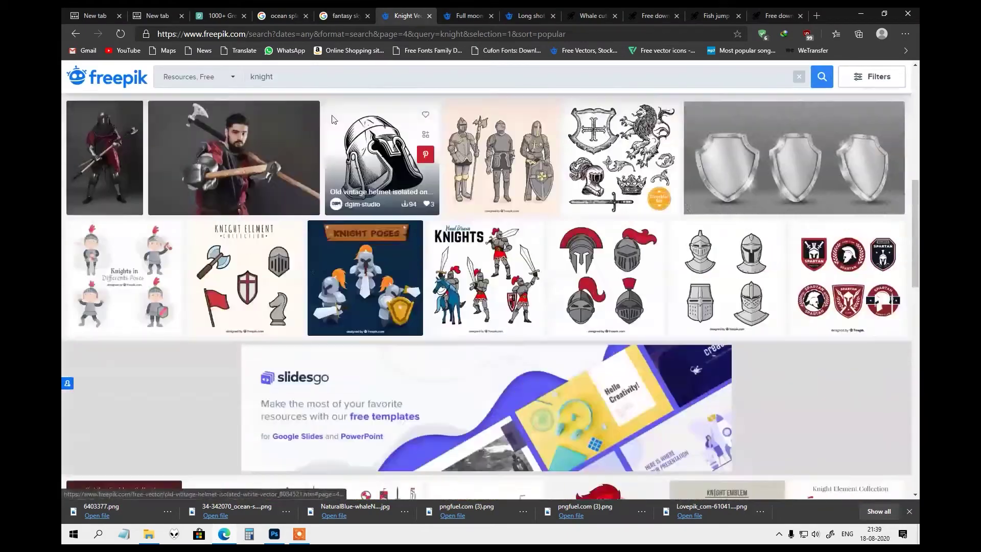
{"action": "scroll", "coordinate": [352, 115], "scroll_direction": "up", "scroll_amount": 5}
{"action": "left_click", "coordinate": [342, 15]}
{"action": "left_click", "coordinate": [269, 11]}
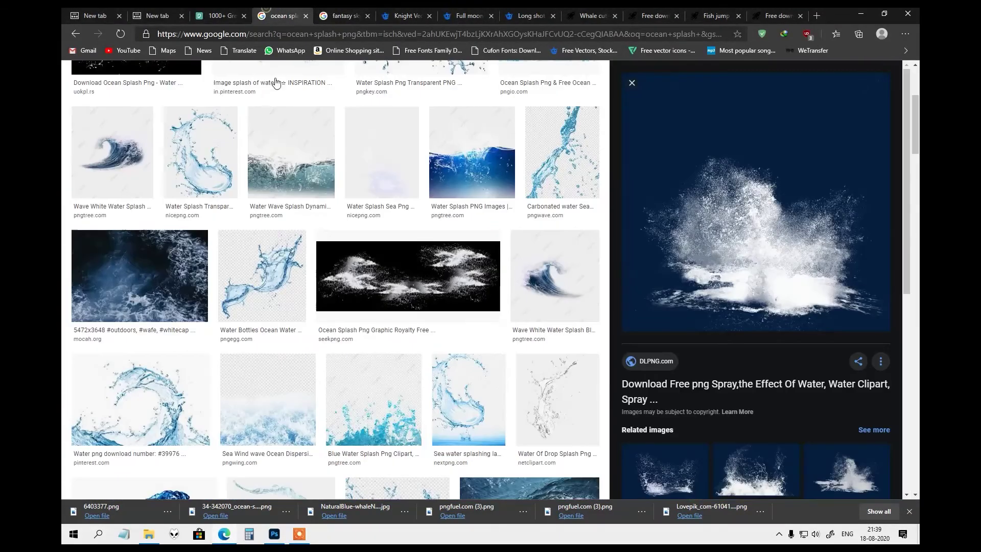
{"action": "scroll", "coordinate": [276, 84], "scroll_direction": "up", "scroll_amount": 10}
Replace the search with 'sun' and preview the soft glowing sun result
{"action": "left_click_drag", "start_coordinate": [155, 85], "coordinate": [146, 84]}
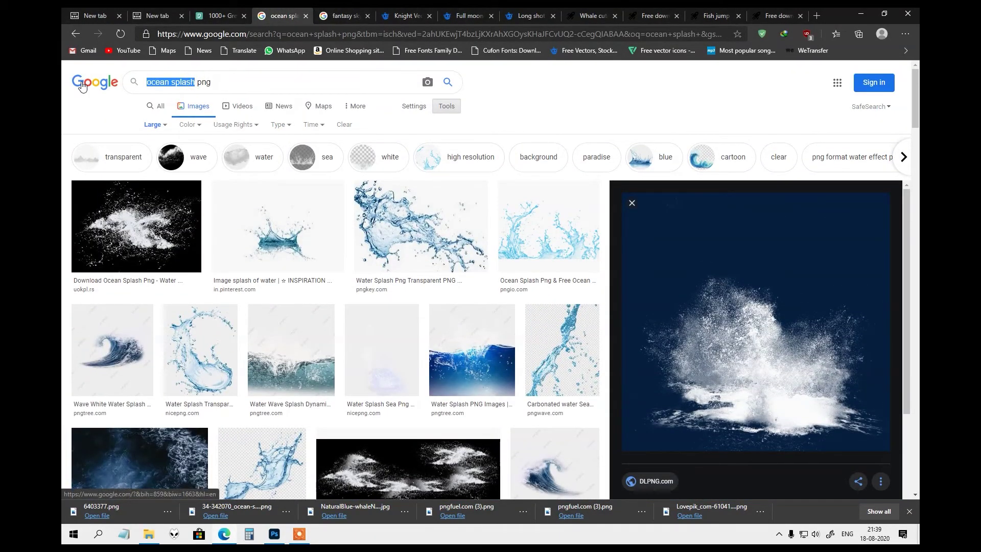
{"action": "type", "text": "sun"}
{"action": "key", "text": "Return"}
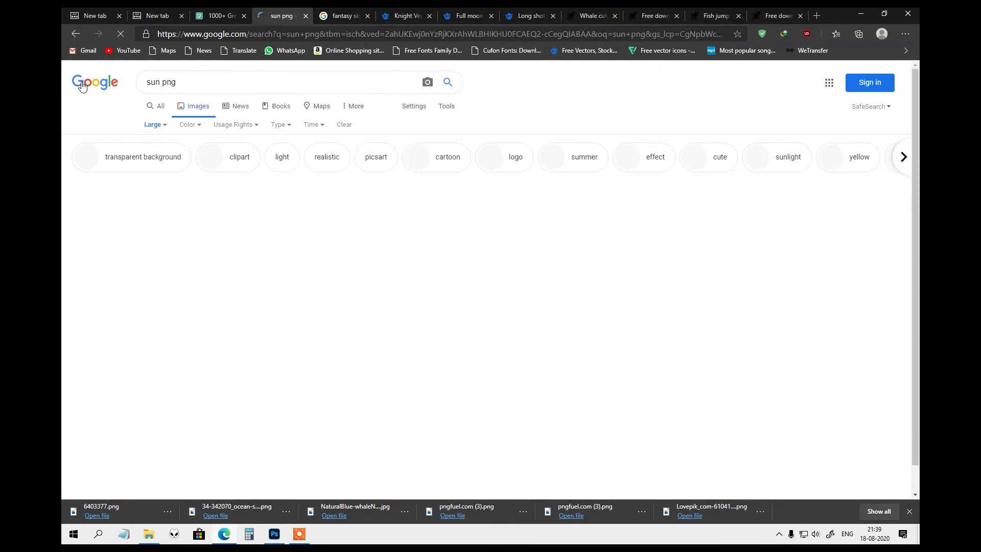
{"action": "scroll", "coordinate": [240, 256], "scroll_direction": "down", "scroll_amount": 2}
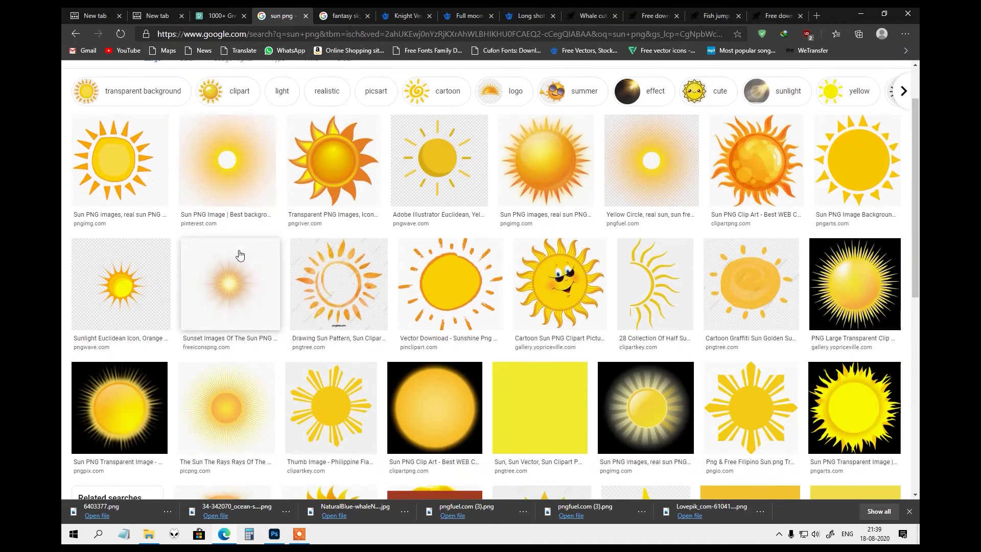
{"action": "left_click", "coordinate": [235, 171]}
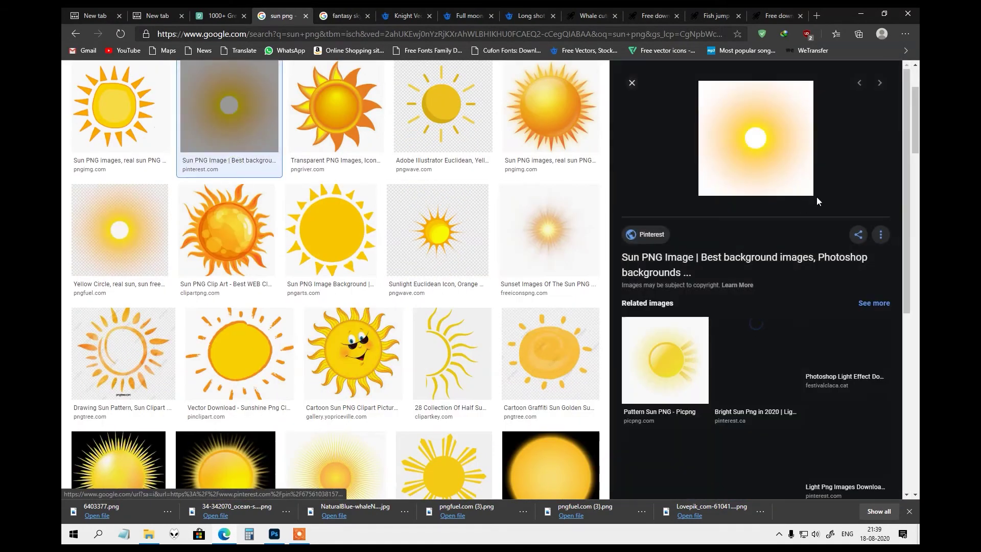
Open the sun image in a new tab, then visit its Pinterest source page
{"action": "right_click", "coordinate": [788, 137]}
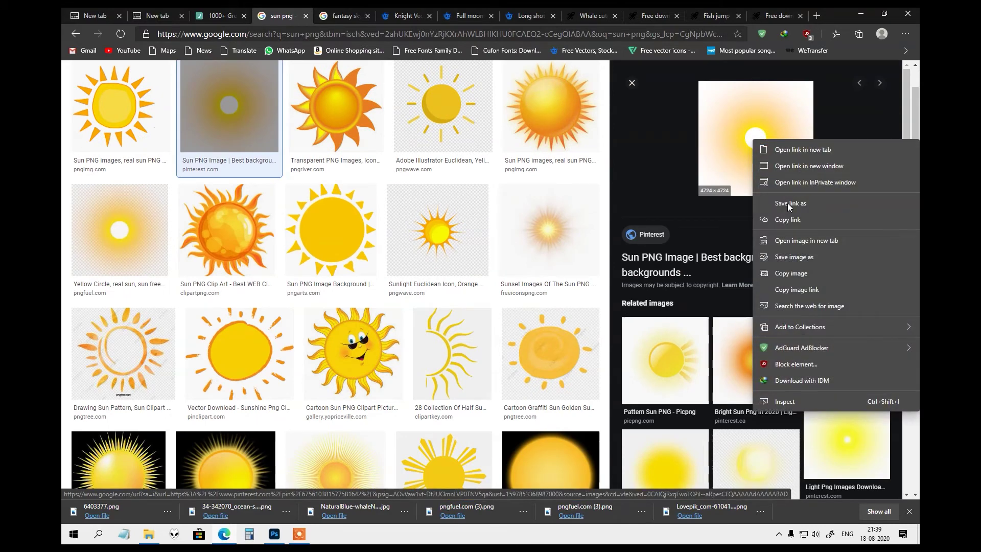
{"action": "left_click", "coordinate": [799, 244]}
{"action": "left_click", "coordinate": [321, 15]}
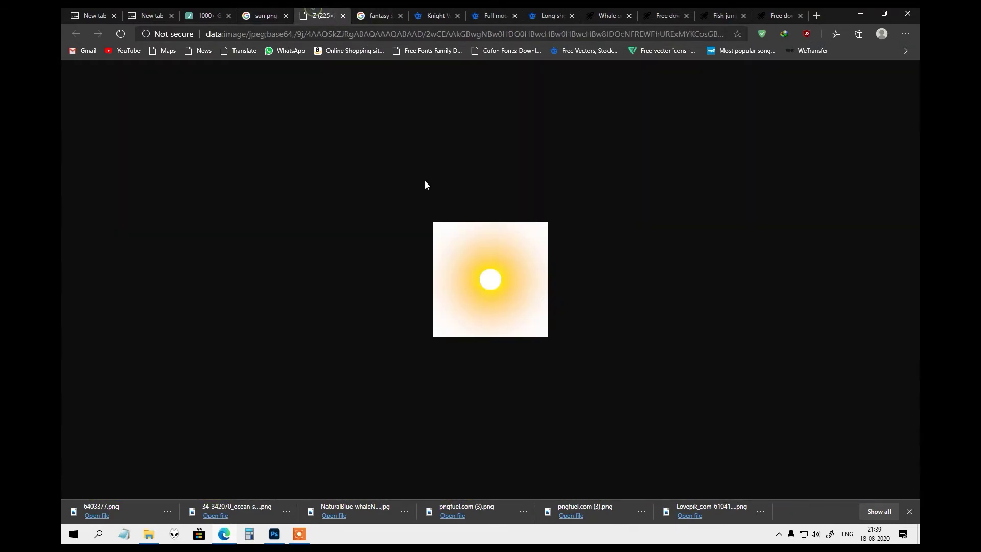
{"action": "left_click", "coordinate": [264, 11]}
{"action": "left_click", "coordinate": [707, 263]}
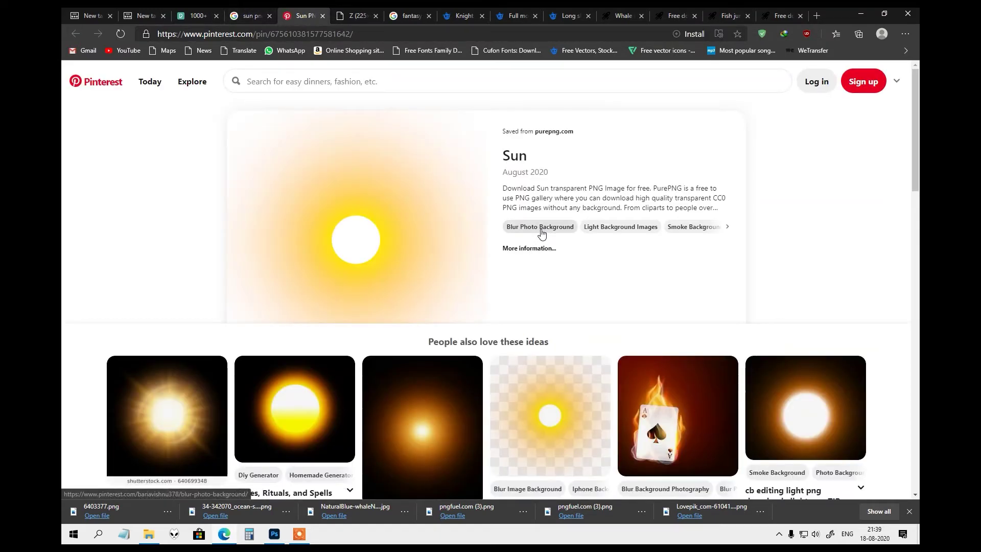
Save the full-size sun image into the project folder and drag it into Photoshop
{"action": "right_click", "coordinate": [362, 249]}
{"action": "left_click", "coordinate": [397, 258]}
{"action": "left_click", "coordinate": [334, 16]}
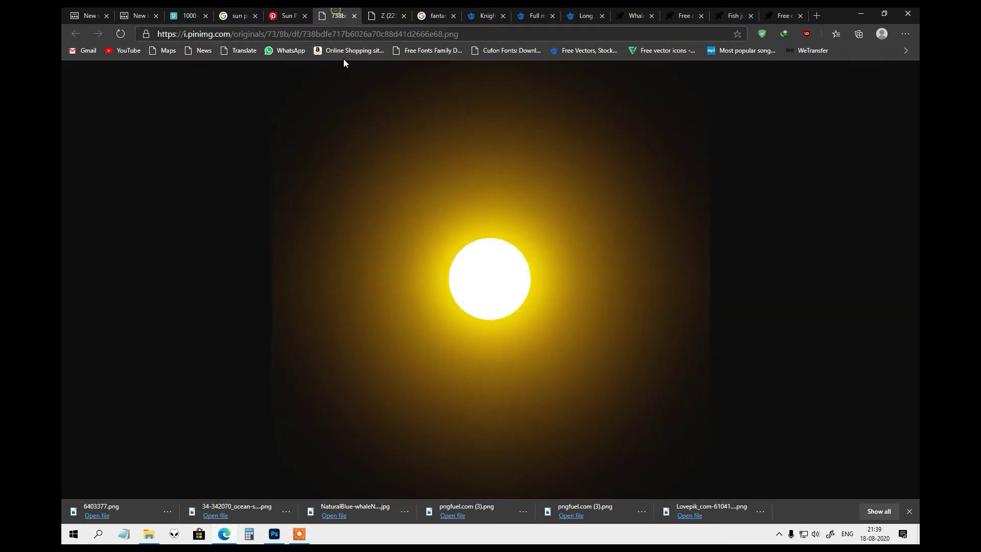
{"action": "right_click", "coordinate": [471, 246]}
{"action": "left_click", "coordinate": [501, 272]}
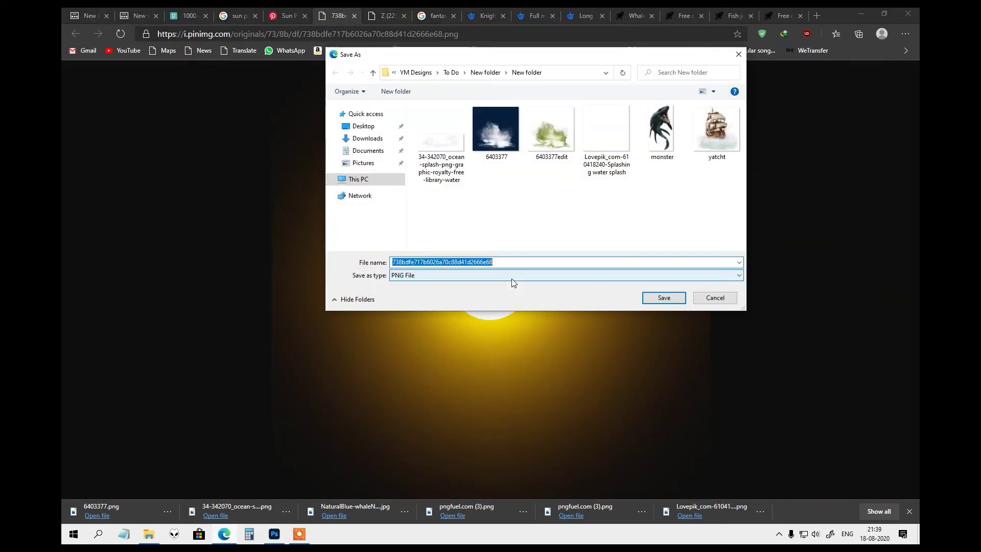
{"action": "left_click", "coordinate": [665, 301]}
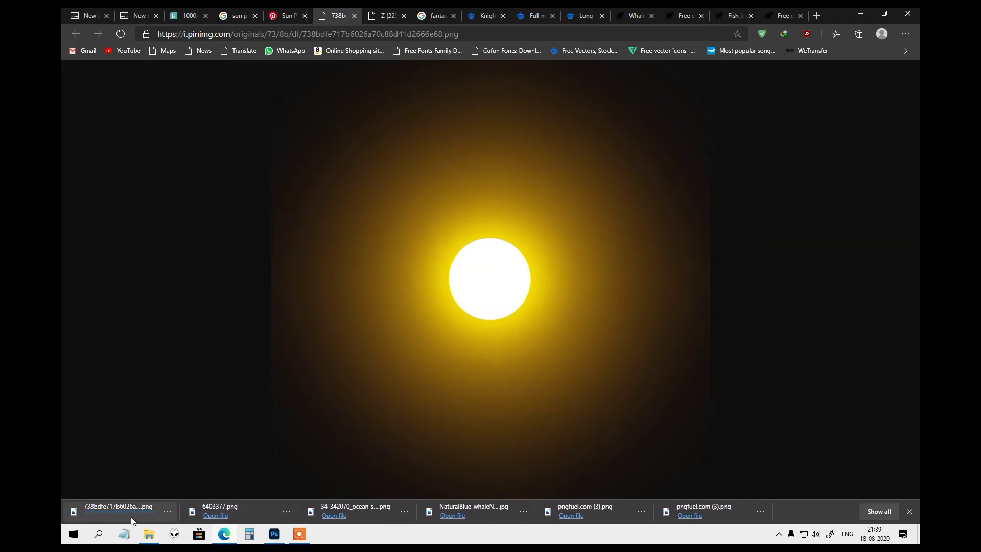
{"action": "mouse_move", "coordinate": [132, 521]}
{"action": "left_mouse_down"}
{"action": "mouse_move", "coordinate": [467, 379]}
{"action": "mouse_move", "coordinate": [611, 225]}
{"action": "left_mouse_up"}
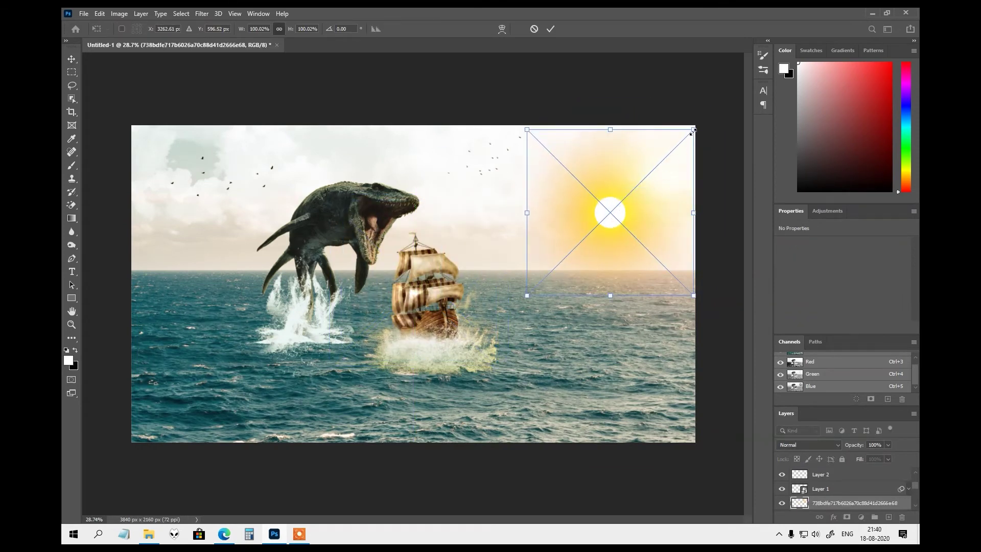
Scale the sun to about 277% and place it in the upper-right sky
{"action": "left_click_drag", "start_coordinate": [693, 132], "coordinate": [840, 31]}
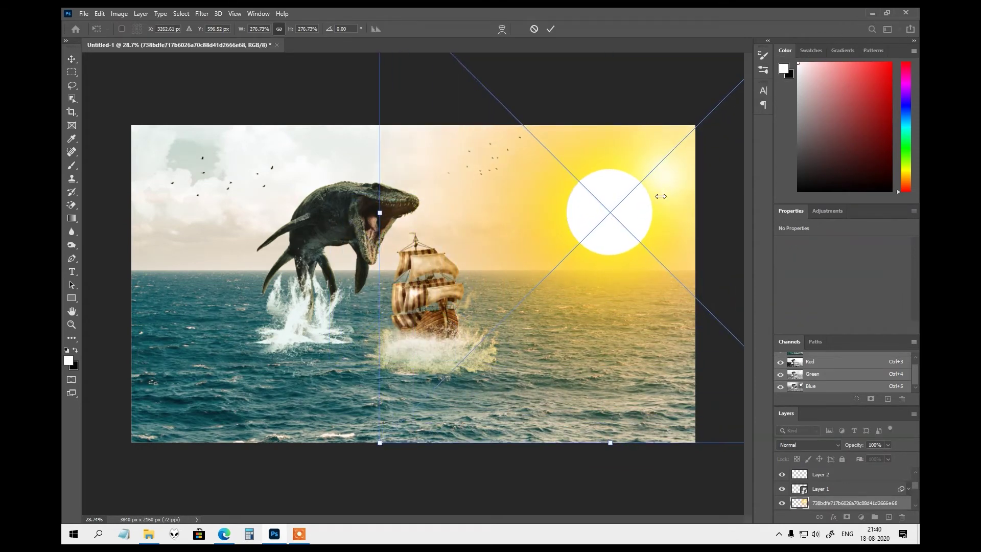
{"action": "left_click_drag", "start_coordinate": [614, 228], "coordinate": [639, 206]}
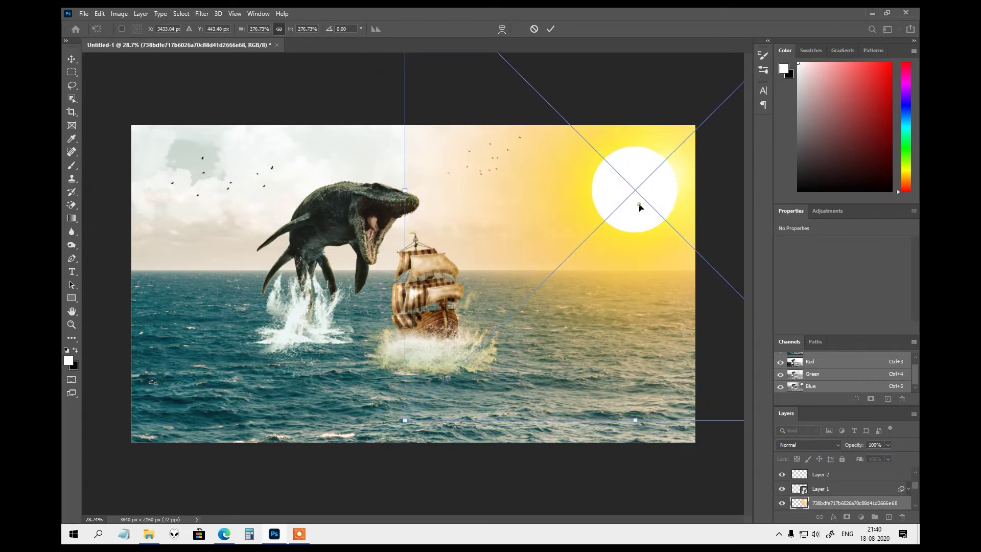
{"action": "key", "text": "Return"}
{"action": "key", "text": "ctrl+minus"}
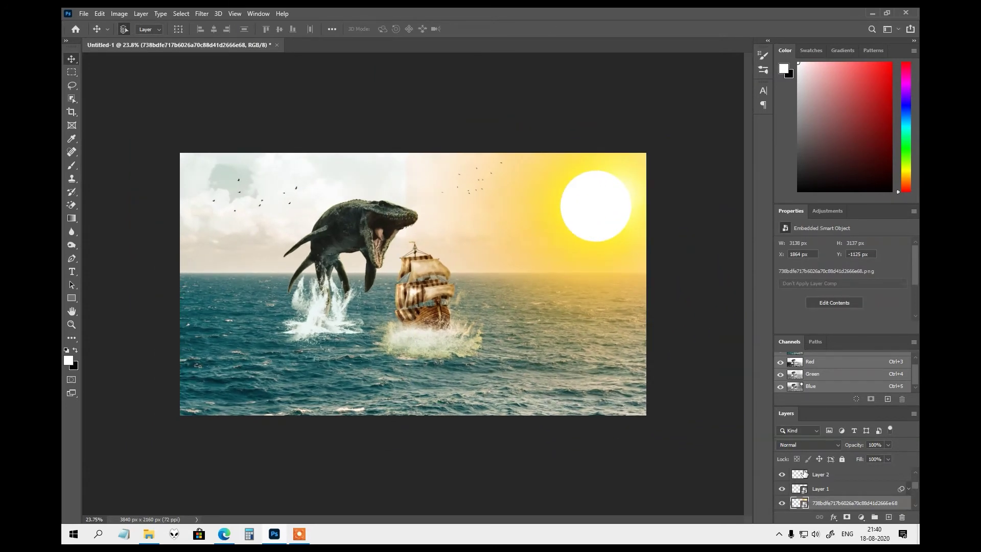
{"action": "left_click", "coordinate": [798, 443]}
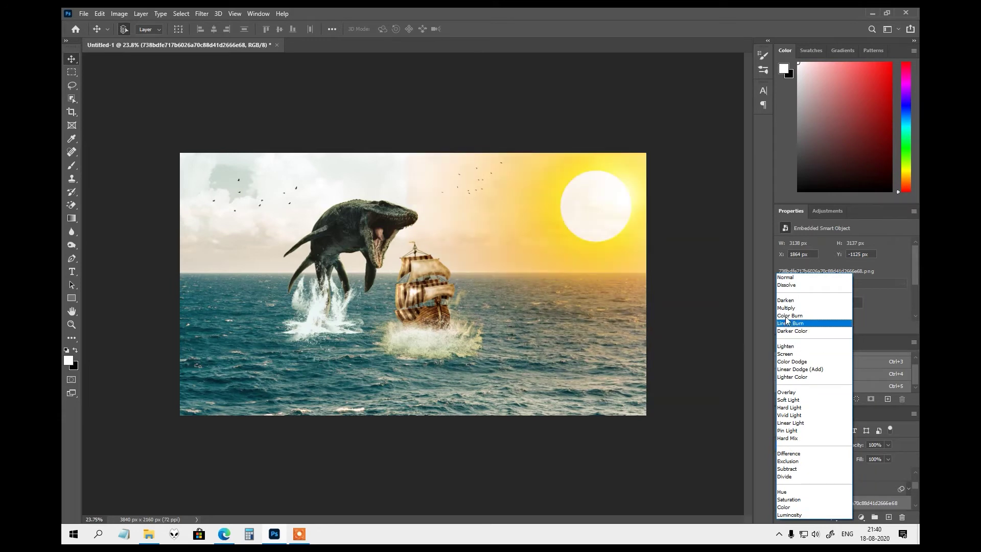
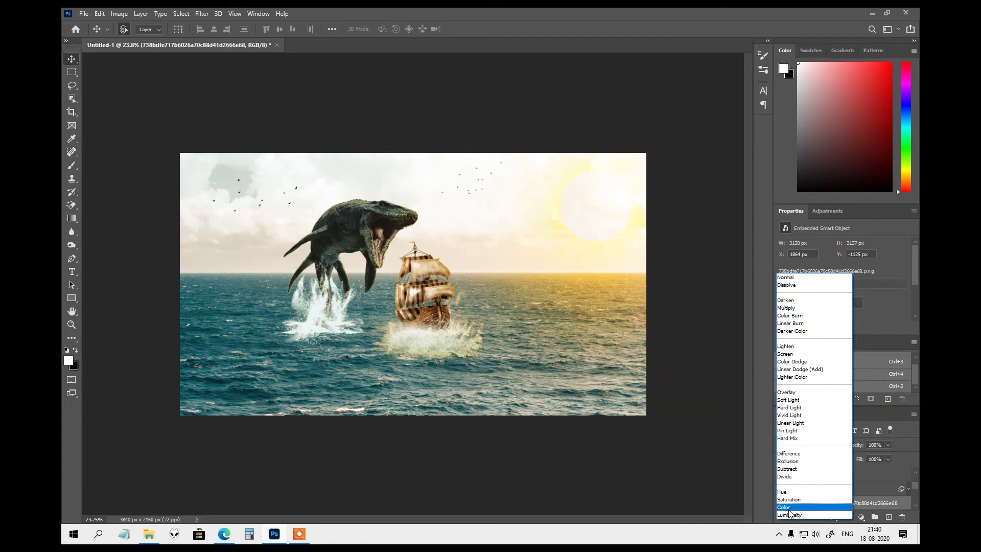
Apply the Color blend mode to the sun image layer and restore the bottom layer's visibility
{"action": "left_click", "coordinate": [789, 508]}
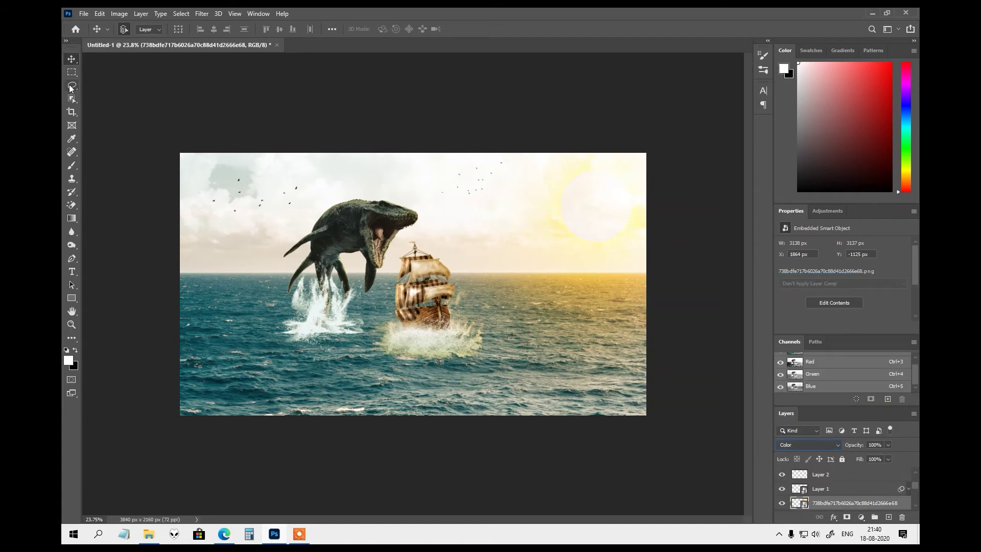
{"action": "left_click", "coordinate": [527, 123]}
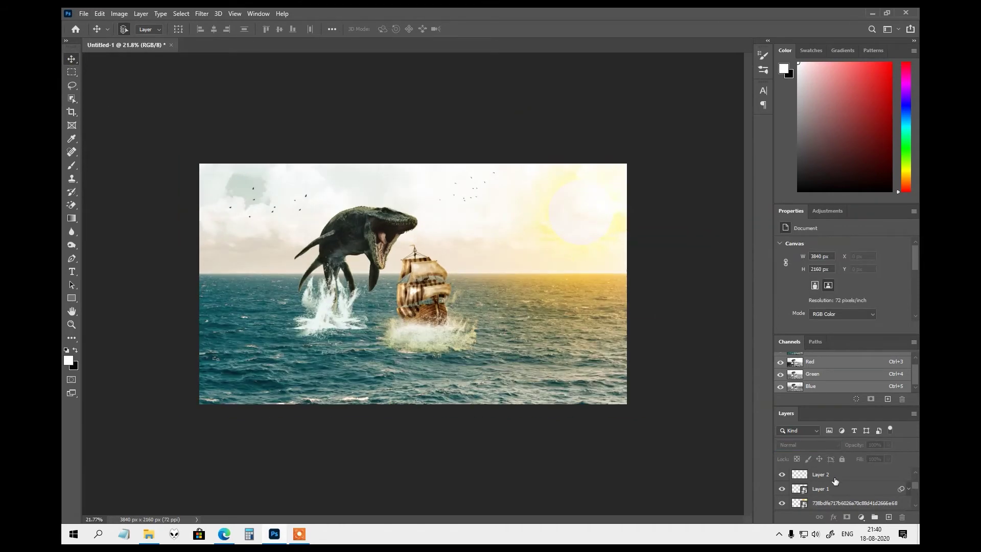
{"action": "left_click", "coordinate": [782, 503]}
Hide the sun-glow image layer above the sun
{"action": "scroll", "coordinate": [637, 287], "scroll_direction": "down", "scroll_amount": 1}
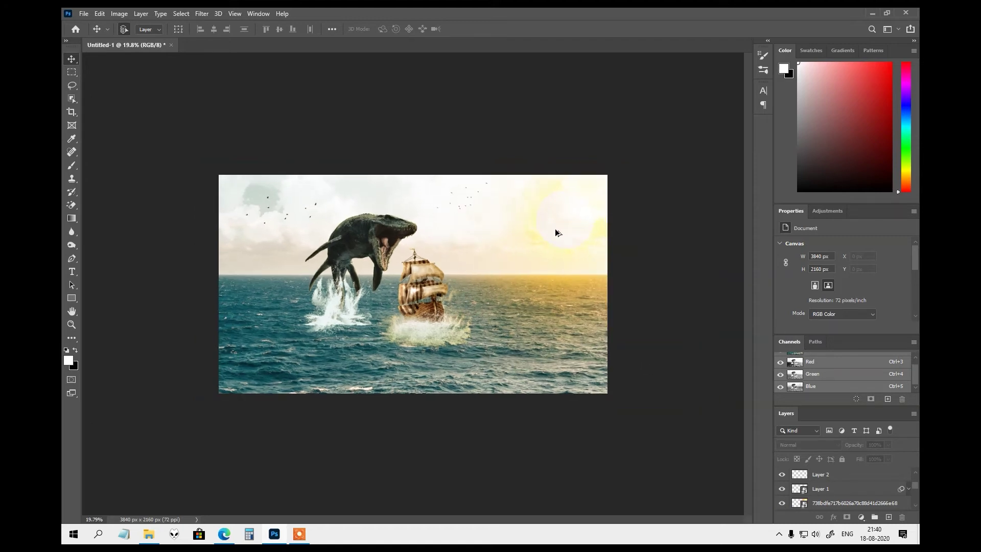
{"action": "left_click", "coordinate": [567, 223]}
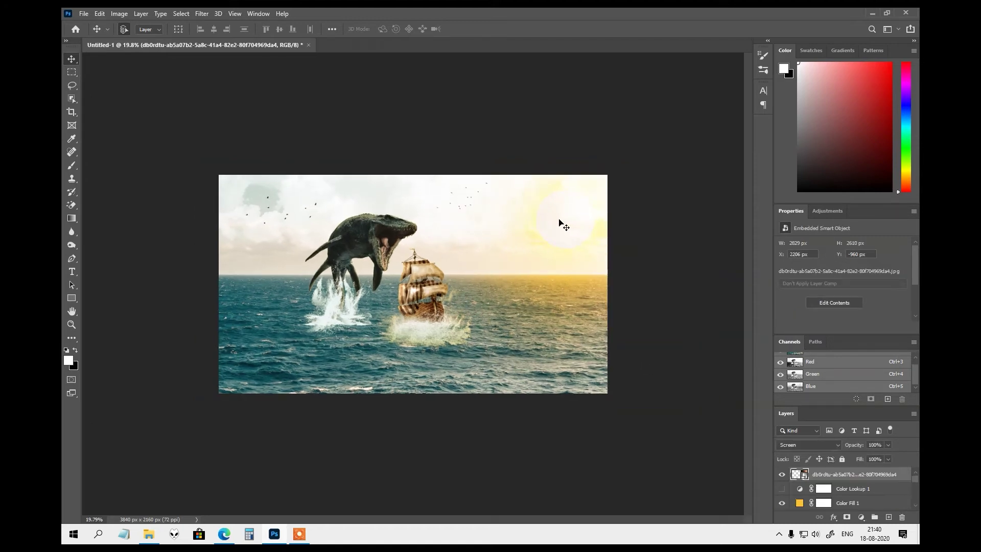
{"action": "left_click", "coordinate": [782, 474]}
Reselect the sun image layer and bring up its blend mode choices again
{"action": "scroll", "coordinate": [587, 242], "scroll_direction": "down", "scroll_amount": 1}
{"action": "scroll", "coordinate": [588, 242], "scroll_direction": "up", "scroll_amount": 2}
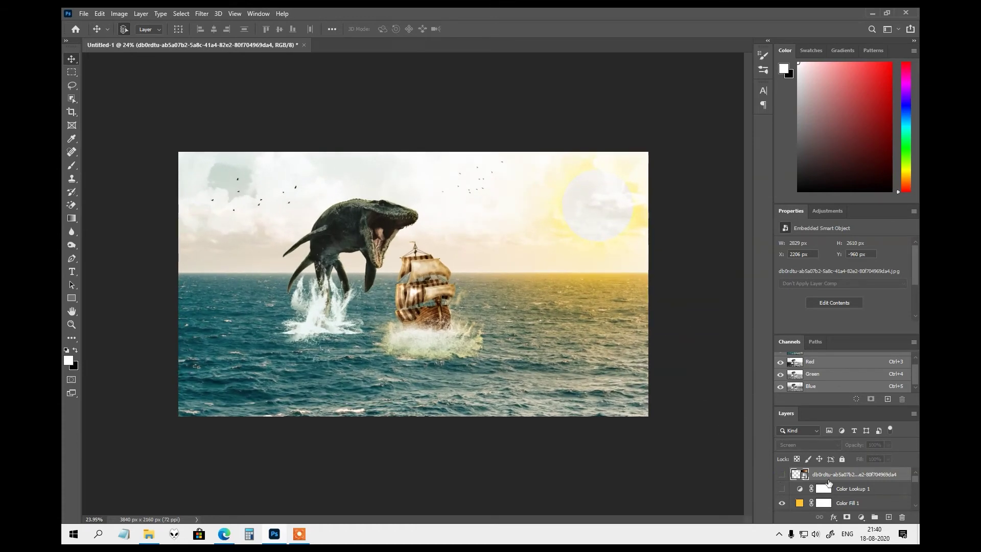
{"action": "scroll", "coordinate": [829, 485], "scroll_direction": "down", "scroll_amount": 1}
{"action": "scroll", "coordinate": [832, 490], "scroll_direction": "down", "scroll_amount": 1}
{"action": "scroll", "coordinate": [832, 491], "scroll_direction": "down", "scroll_amount": 1}
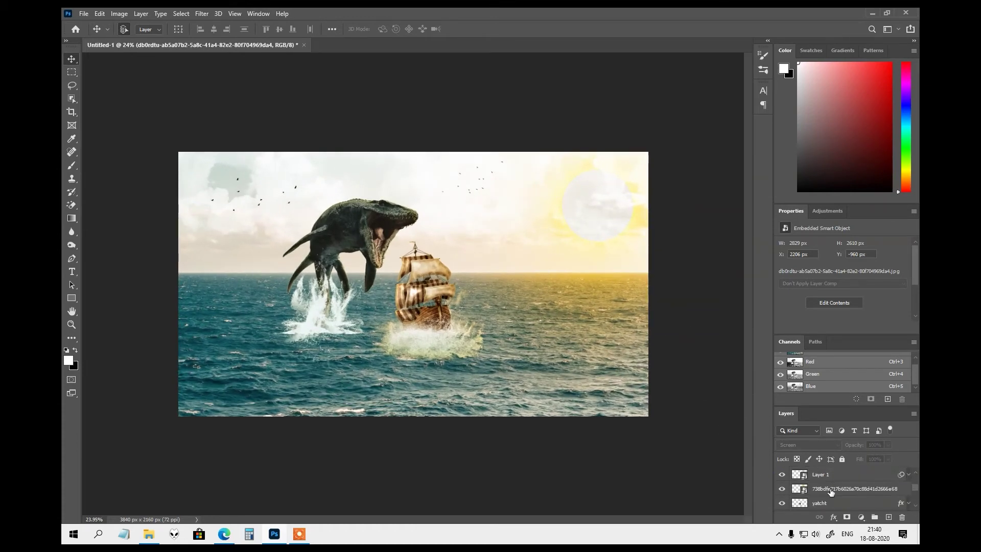
{"action": "left_click", "coordinate": [824, 489]}
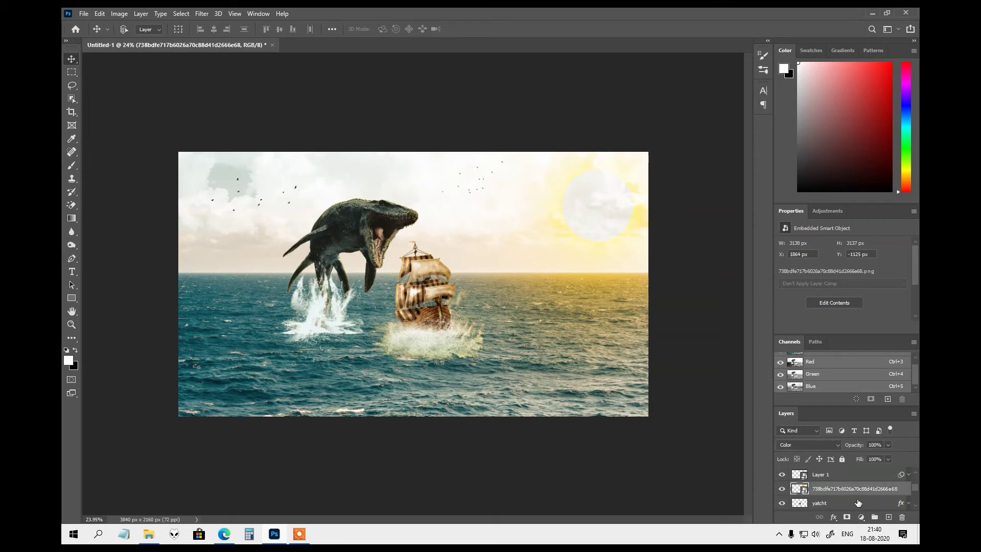
{"action": "scroll", "coordinate": [858, 503], "scroll_direction": "down", "scroll_amount": 1}
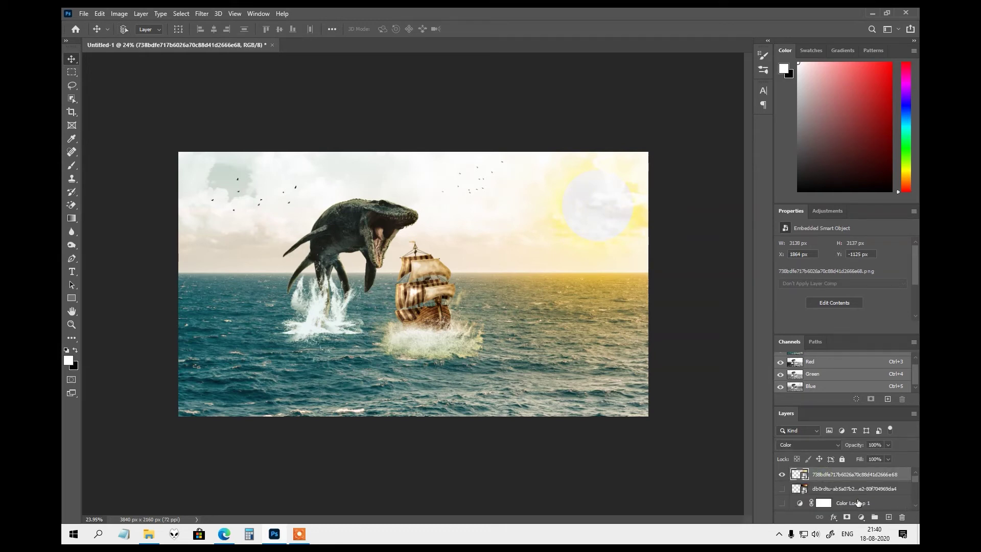
{"action": "left_click", "coordinate": [836, 445]}
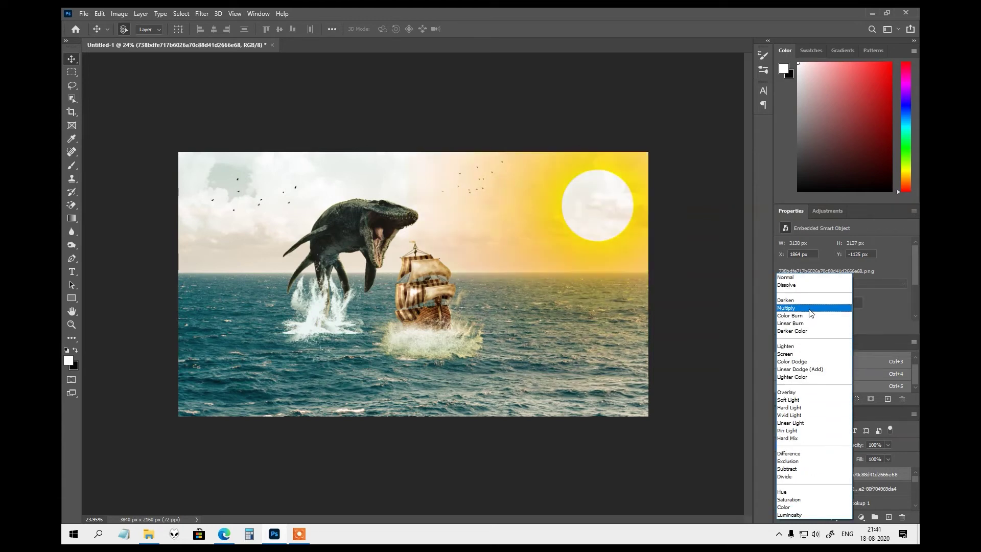
Switch the sun layer to Screen blending and rename it 'sun'
{"action": "left_click", "coordinate": [805, 355]}
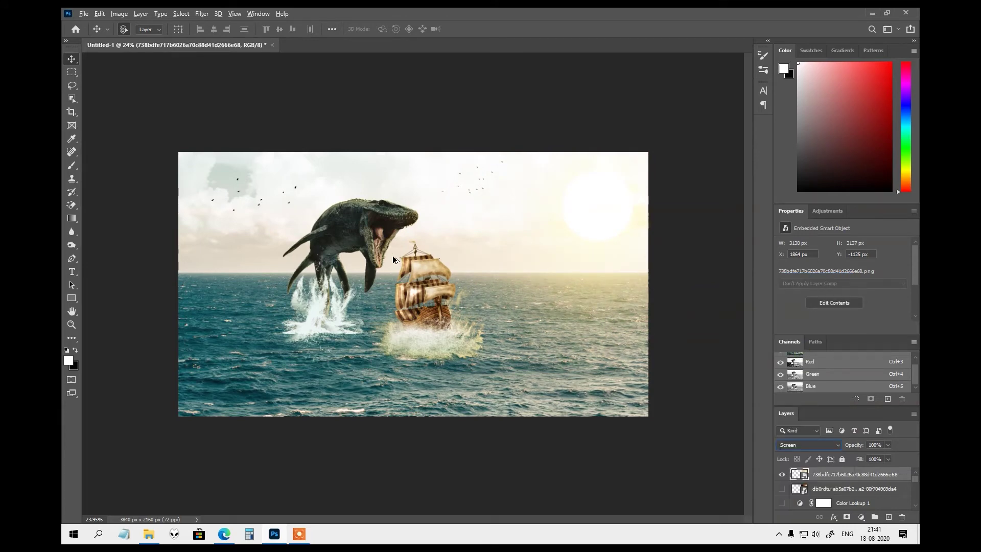
{"action": "left_click", "coordinate": [493, 121]}
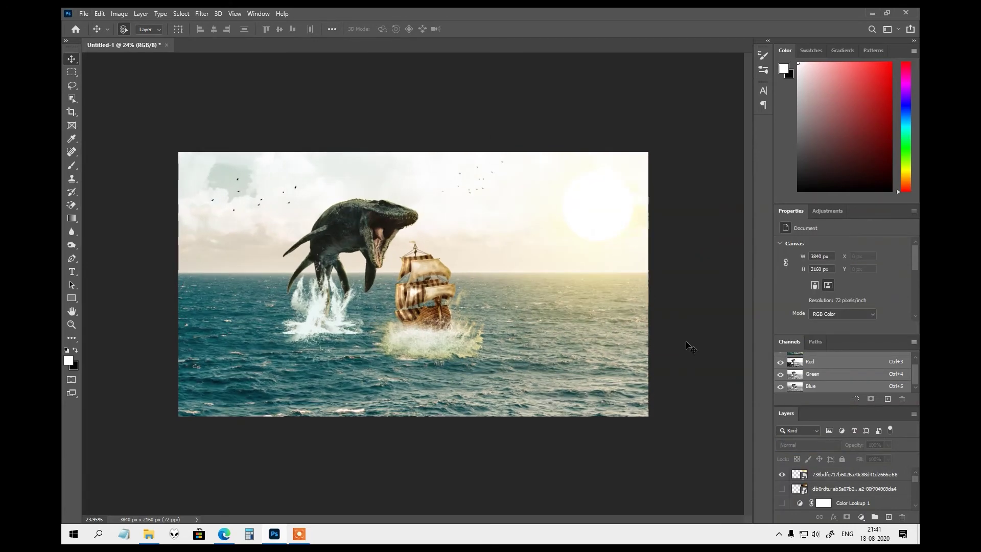
{"action": "double_click", "coordinate": [828, 475]}
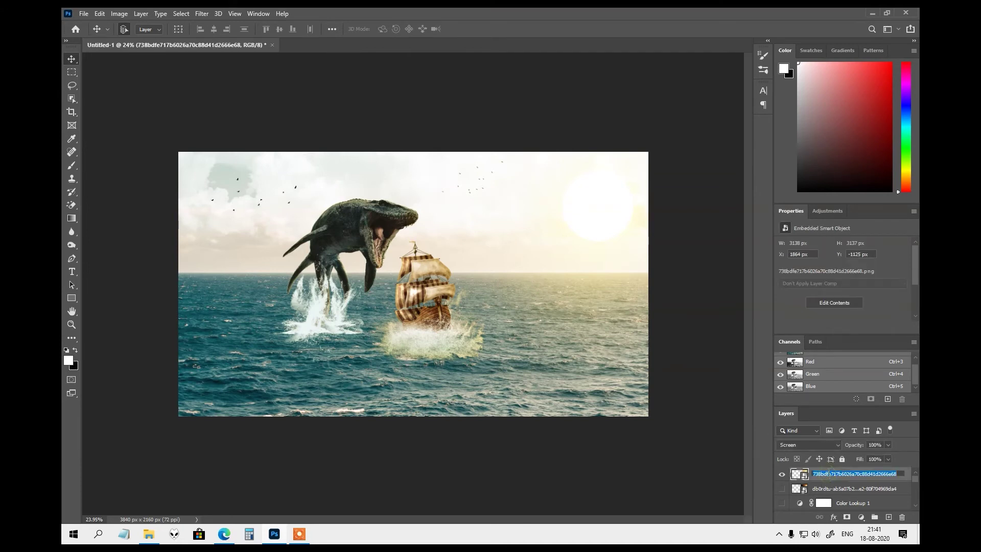
{"action": "type", "text": "sun"}
{"action": "key", "text": "Return"}
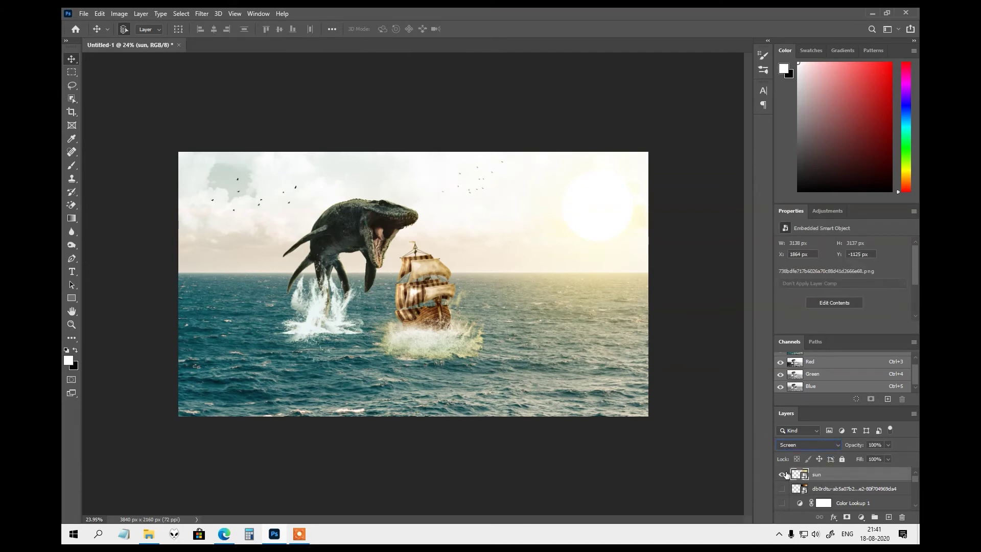
Enlarge the sun to about 356% in the upper-right sky
{"action": "left_click_drag", "start_coordinate": [606, 210], "coordinate": [607, 210]}
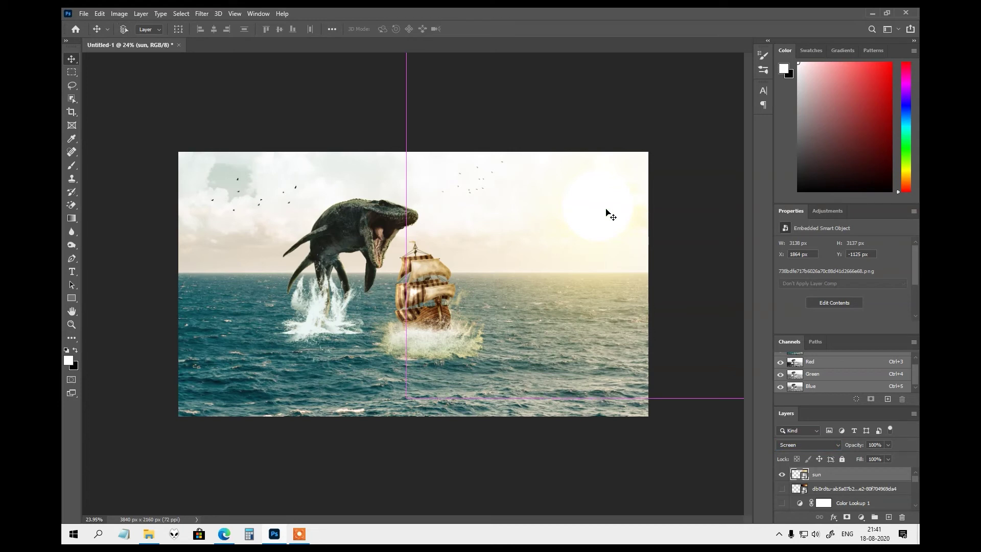
{"action": "key", "text": "ctrl+t"}
{"action": "left_click_drag", "start_coordinate": [408, 398], "coordinate": [343, 442]}
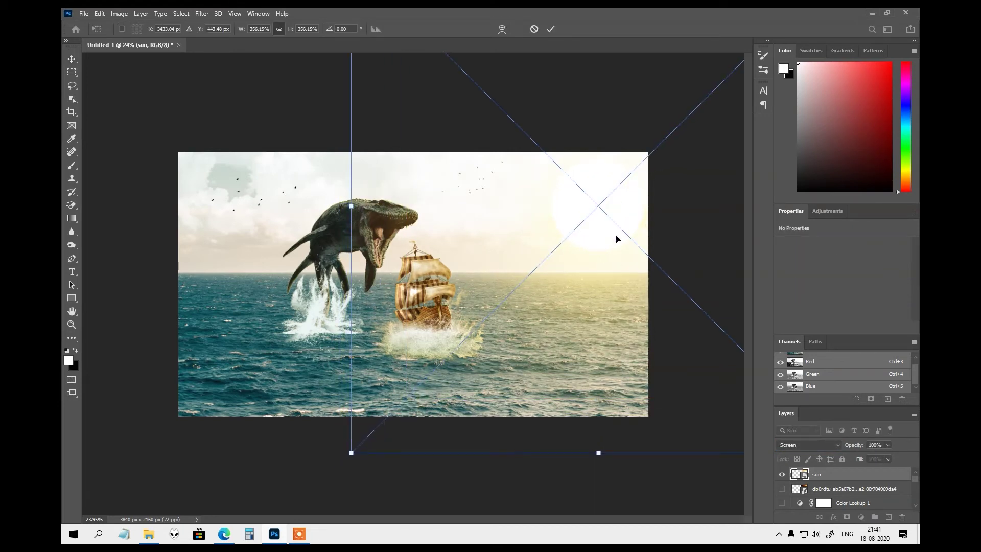
{"action": "key", "text": "Return"}
{"action": "key", "text": "ctrl+minus"}
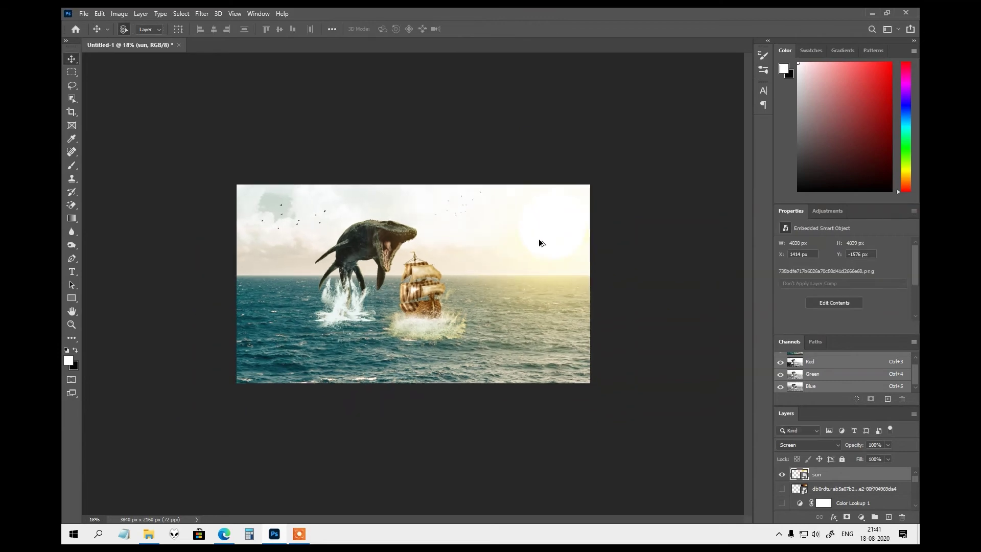
{"action": "scroll", "coordinate": [446, 309], "scroll_direction": "up", "scroll_amount": 3}
{"action": "scroll", "coordinate": [439, 323], "scroll_direction": "down", "scroll_amount": 1}
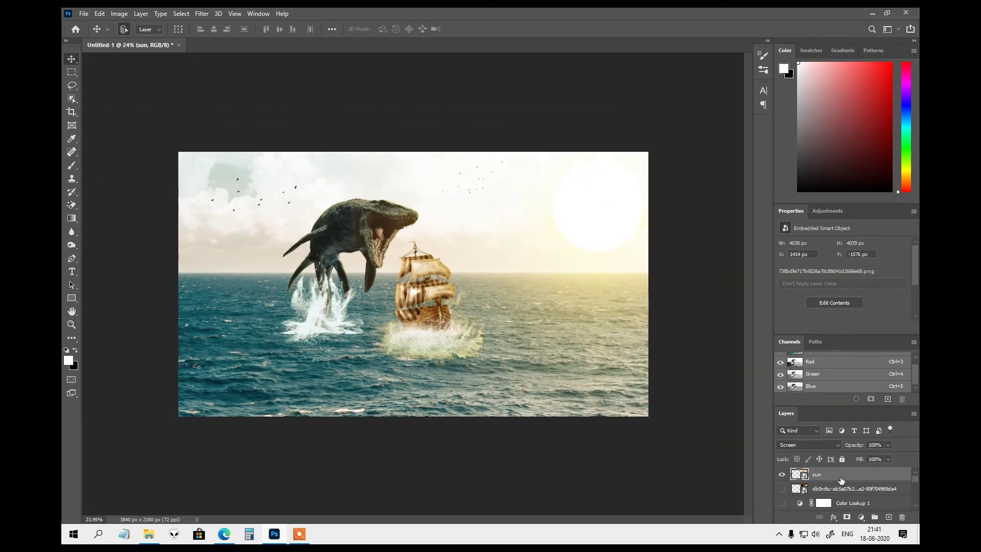
Add a Color Lookup layer, previewing Crisp_Warm and Crisp_Winter before settling on DropBlues.3DL
{"action": "left_click", "coordinate": [861, 517]}
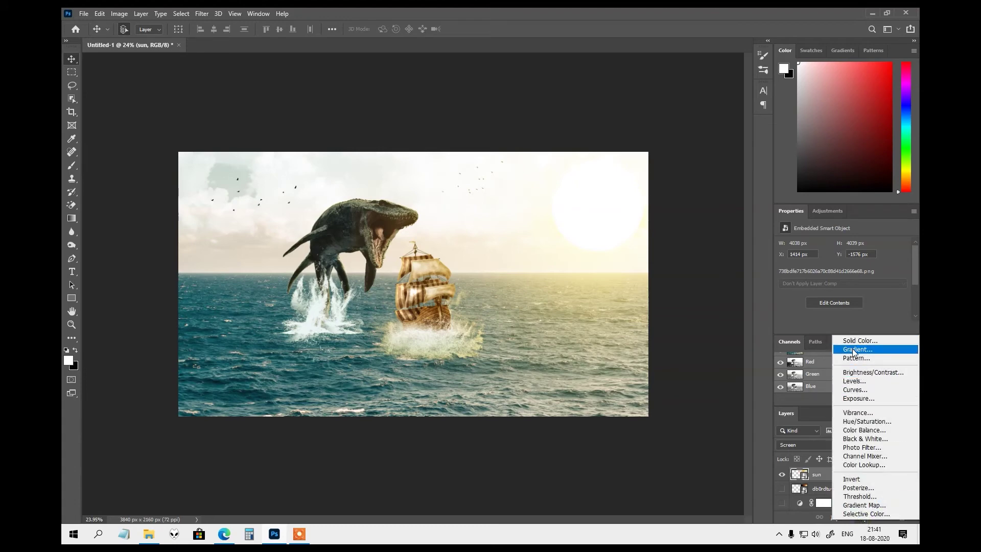
{"action": "left_click", "coordinate": [857, 463]}
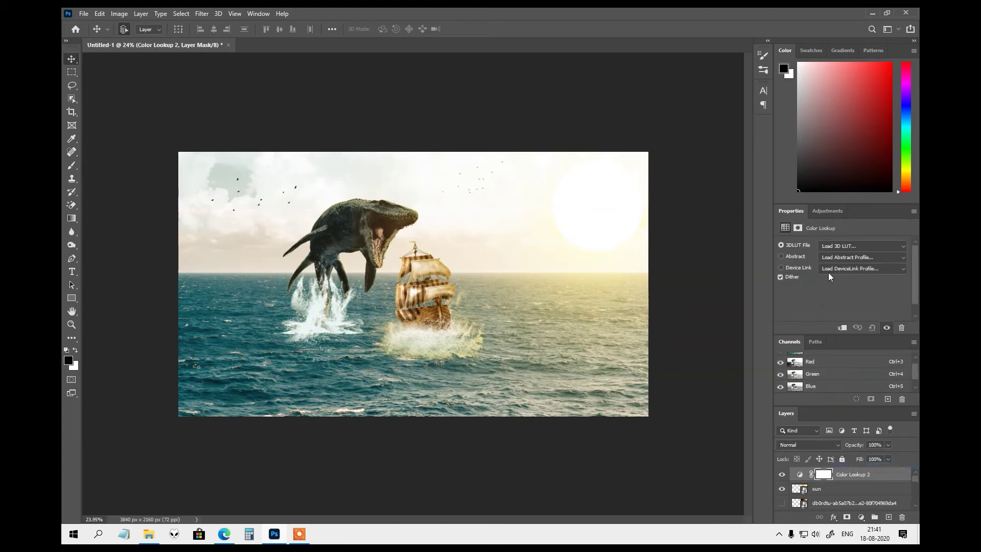
{"action": "left_click", "coordinate": [849, 248]}
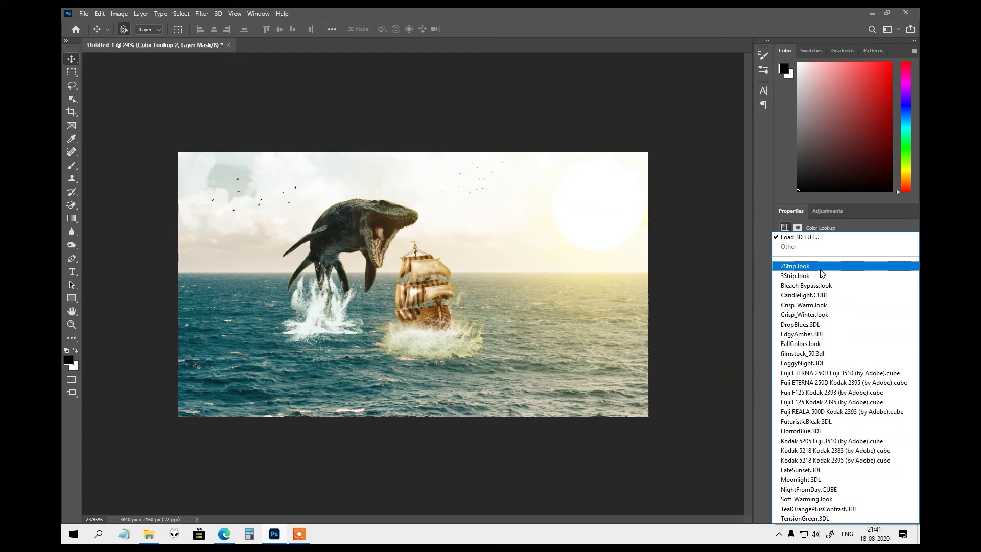
{"action": "left_click", "coordinate": [822, 270]}
{"action": "key", "text": "Down"}
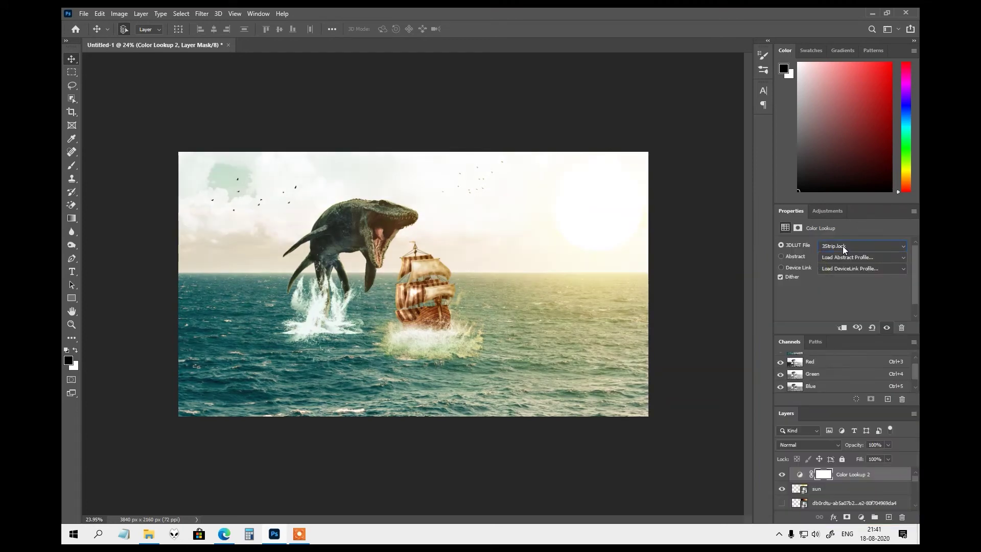
{"action": "key", "text": "Down"}
{"action": "key", "text": "Down"}
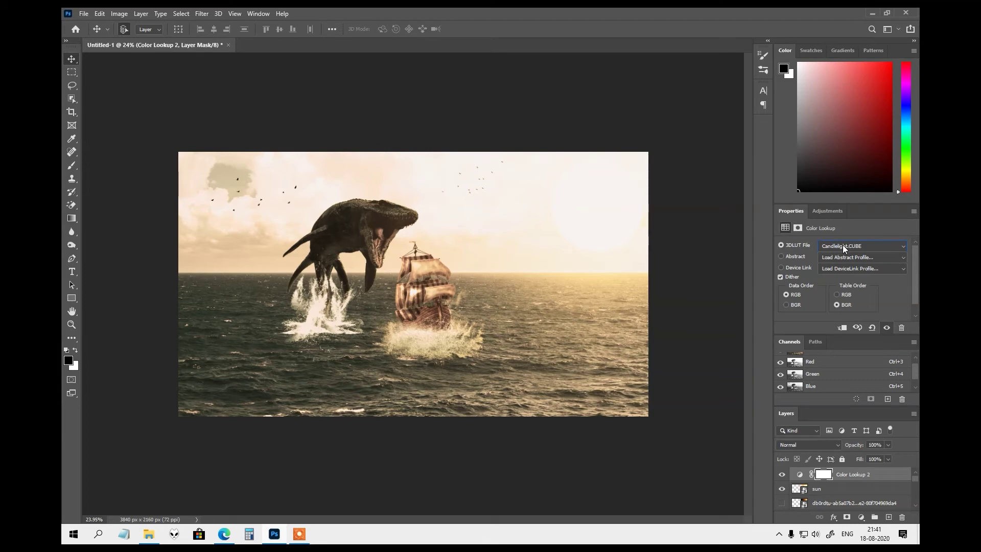
{"action": "key", "text": "Down"}
{"action": "key", "text": "Down"}
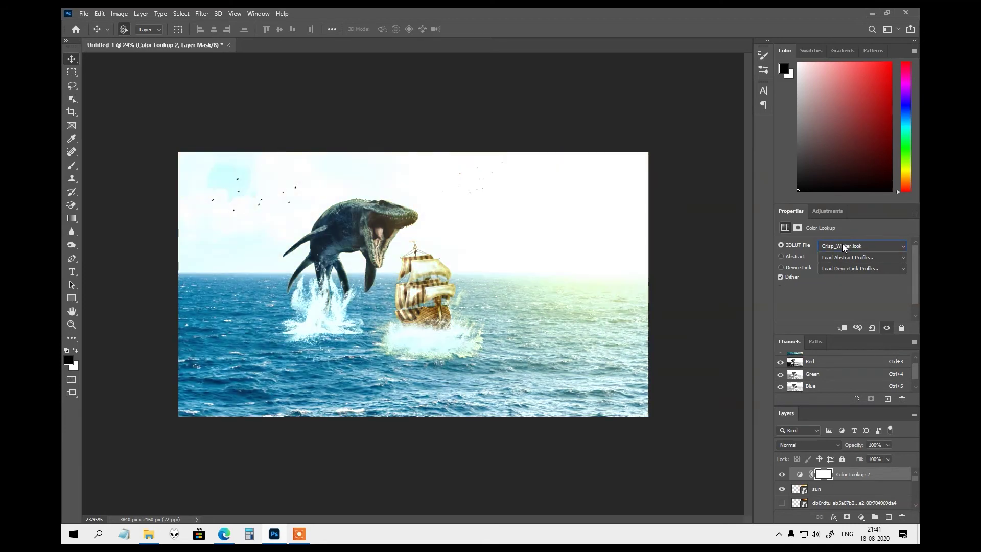
{"action": "key", "text": "Down"}
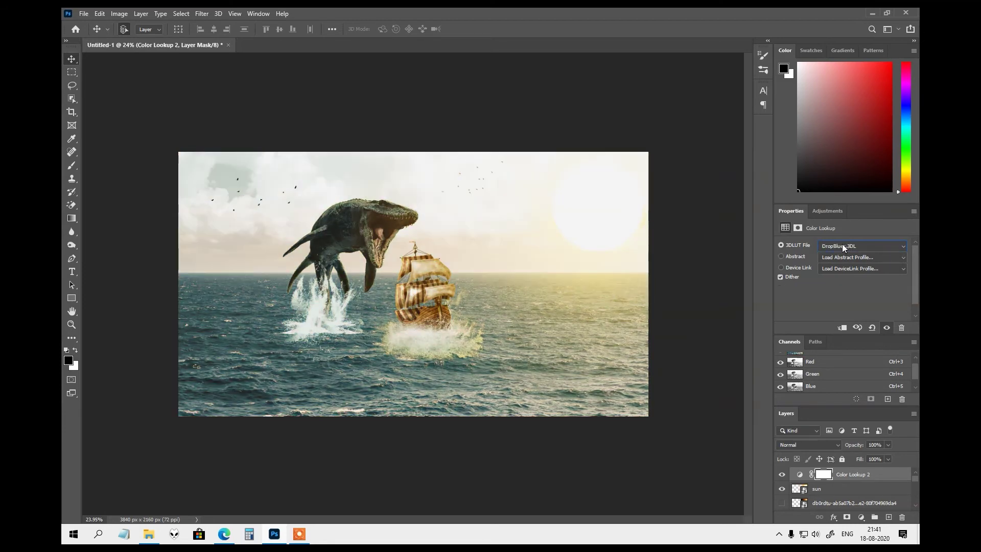
{"action": "key", "text": "Up"}
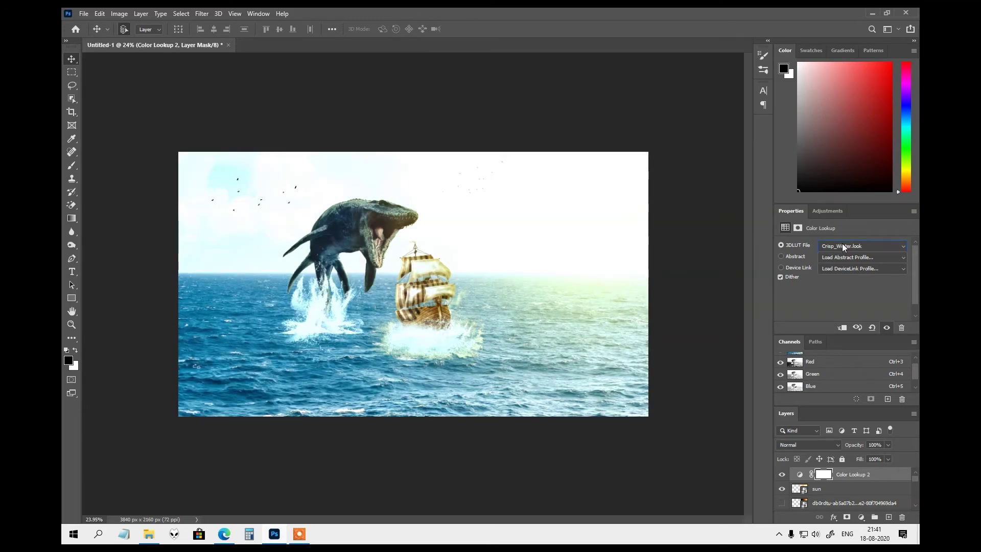
{"action": "key", "text": "Down"}
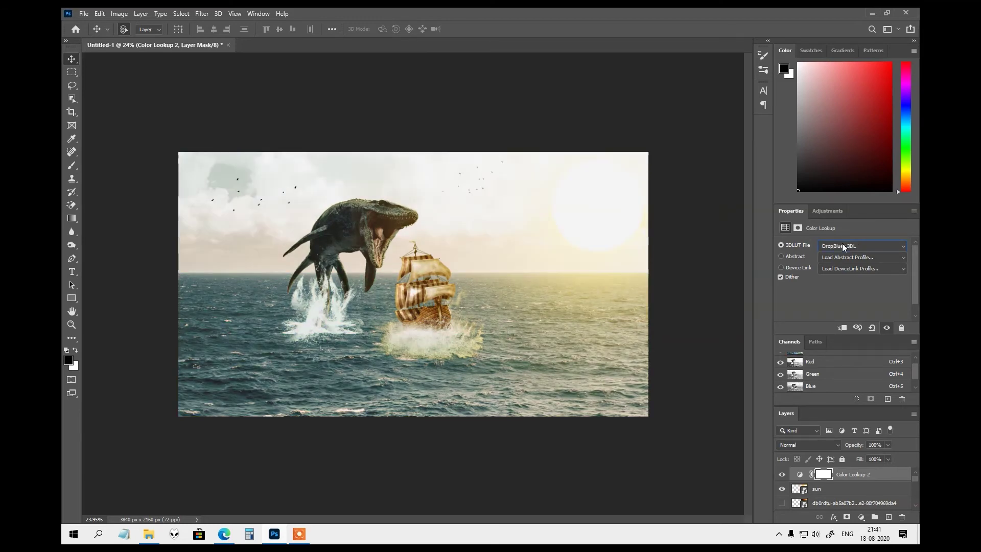
{"action": "left_click", "coordinate": [703, 269]}
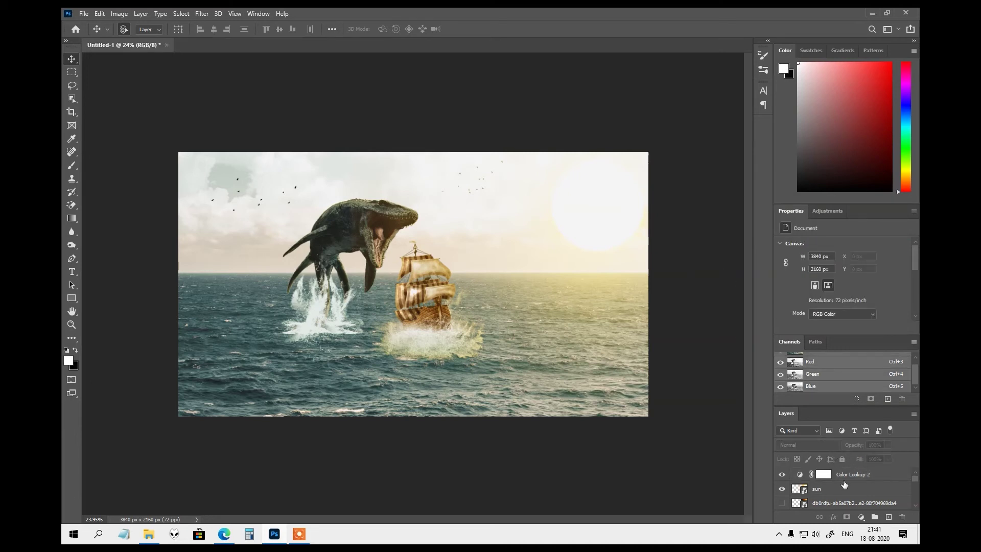
In the yatcht layer's blending options, set Inner Glow opacity to 0 and uncheck Inner Glow
{"action": "scroll", "coordinate": [845, 485], "scroll_direction": "down", "scroll_amount": 1}
{"action": "scroll", "coordinate": [828, 488], "scroll_direction": "down", "scroll_amount": 1}
{"action": "scroll", "coordinate": [829, 488], "scroll_direction": "down", "scroll_amount": 1}
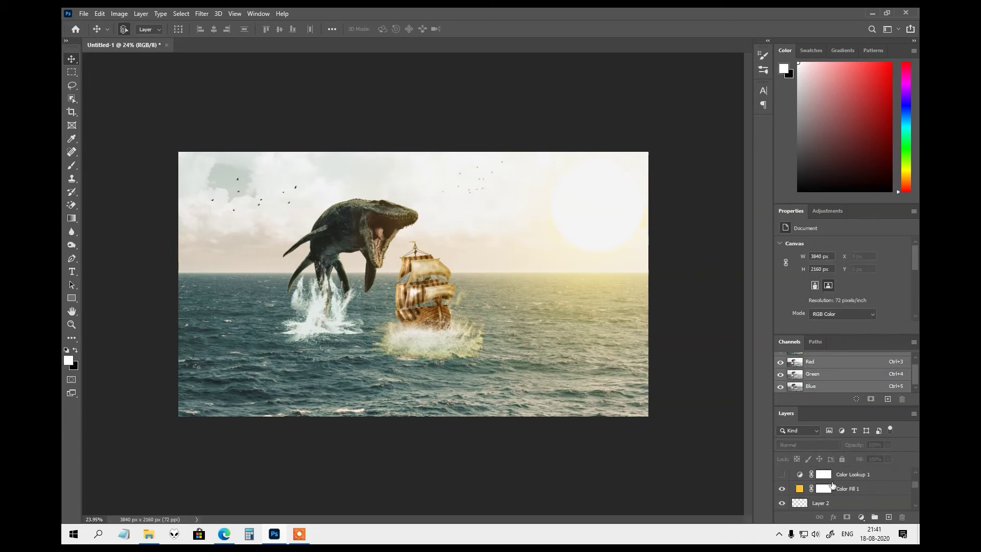
{"action": "scroll", "coordinate": [833, 486], "scroll_direction": "down", "scroll_amount": 3}
{"action": "left_click", "coordinate": [823, 490]}
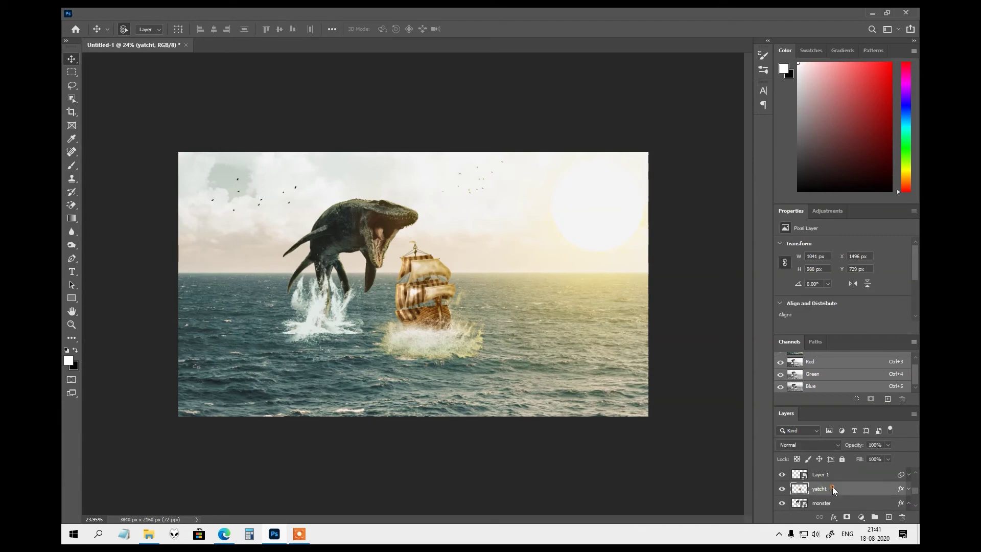
{"action": "right_click", "coordinate": [833, 487]}
{"action": "left_click", "coordinate": [816, 70]}
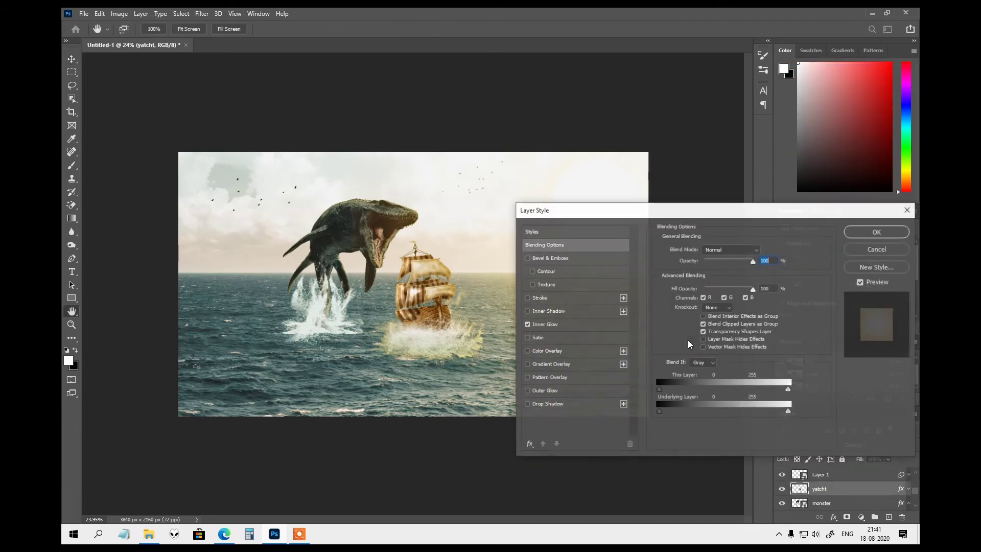
{"action": "left_click", "coordinate": [553, 325]}
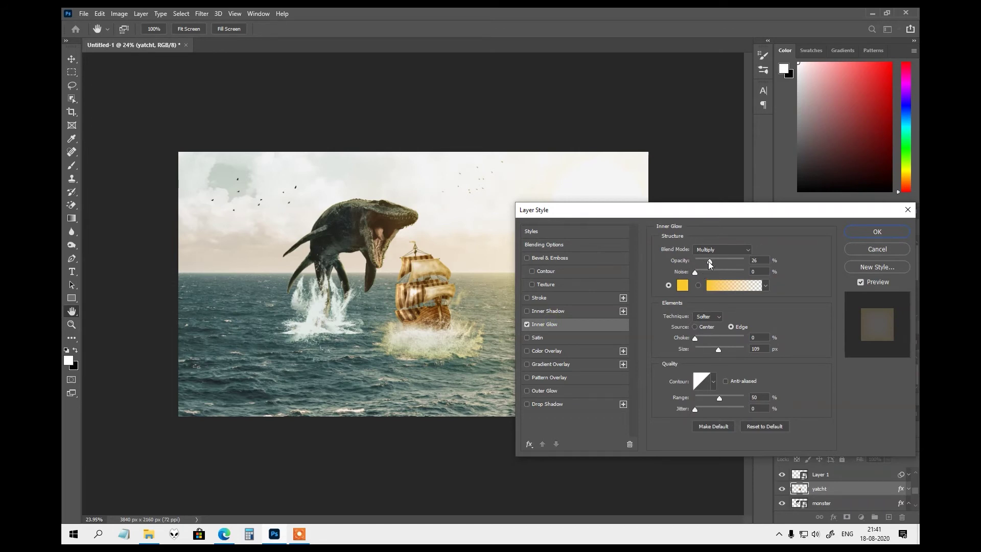
{"action": "left_click_drag", "start_coordinate": [709, 262], "coordinate": [696, 261]}
{"action": "left_click", "coordinate": [686, 261]}
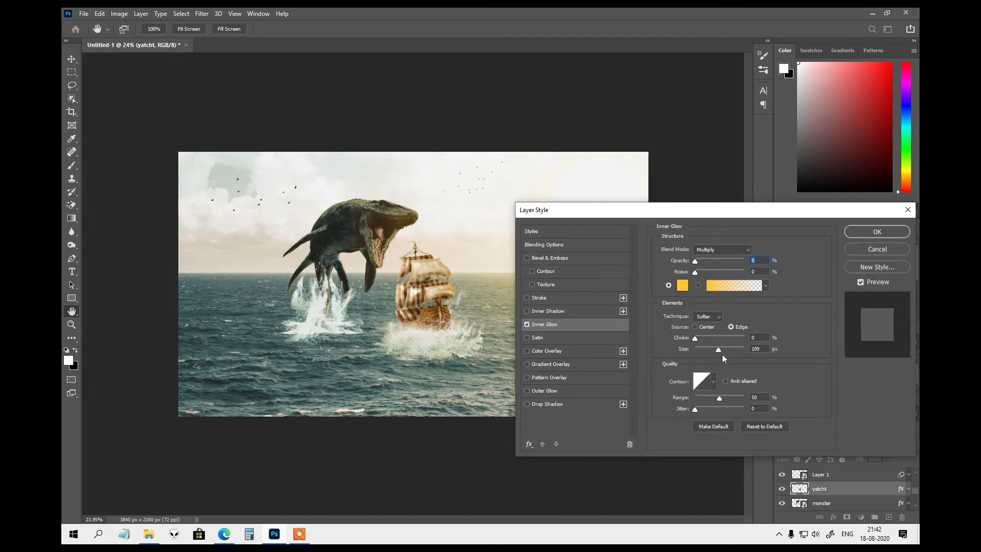
{"action": "left_click", "coordinate": [527, 324]}
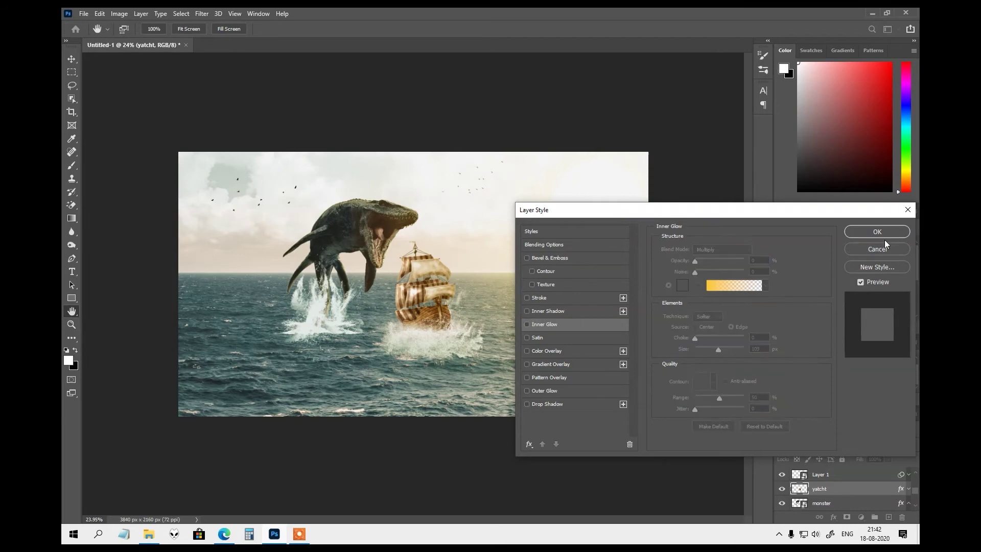
Confirm the ship's layer style and toggle the splash layer, Layer 1, to check it
{"action": "left_click", "coordinate": [877, 232]}
{"action": "scroll", "coordinate": [451, 281], "scroll_direction": "up", "scroll_amount": 1}
{"action": "scroll", "coordinate": [289, 336], "scroll_direction": "up", "scroll_amount": 4}
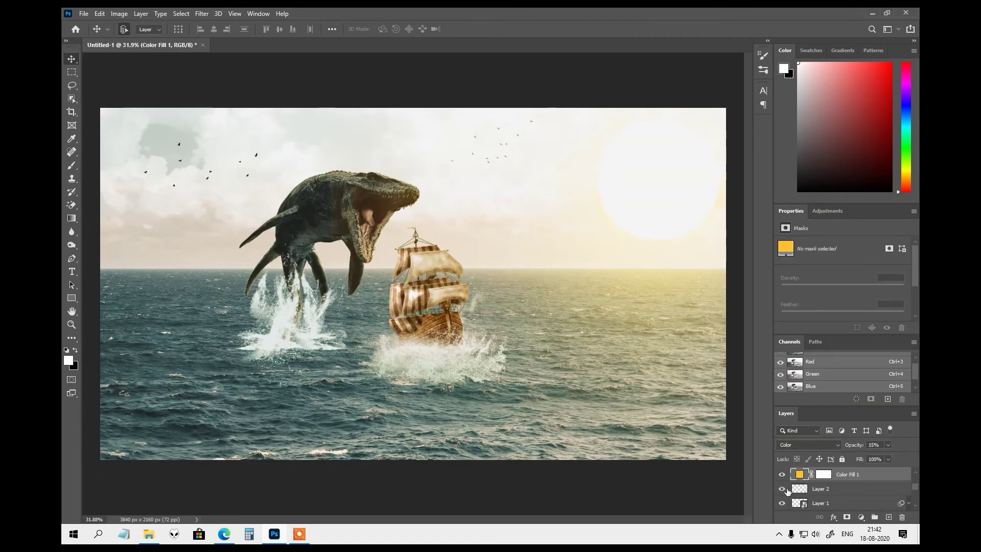
{"action": "scroll", "coordinate": [804, 503], "scroll_direction": "down", "scroll_amount": 1}
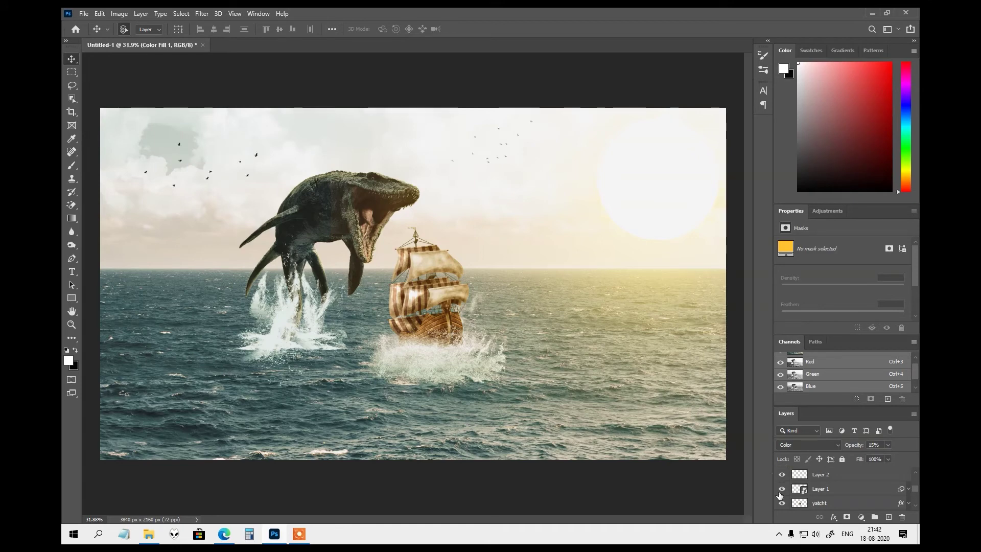
{"action": "left_click", "coordinate": [781, 489]}
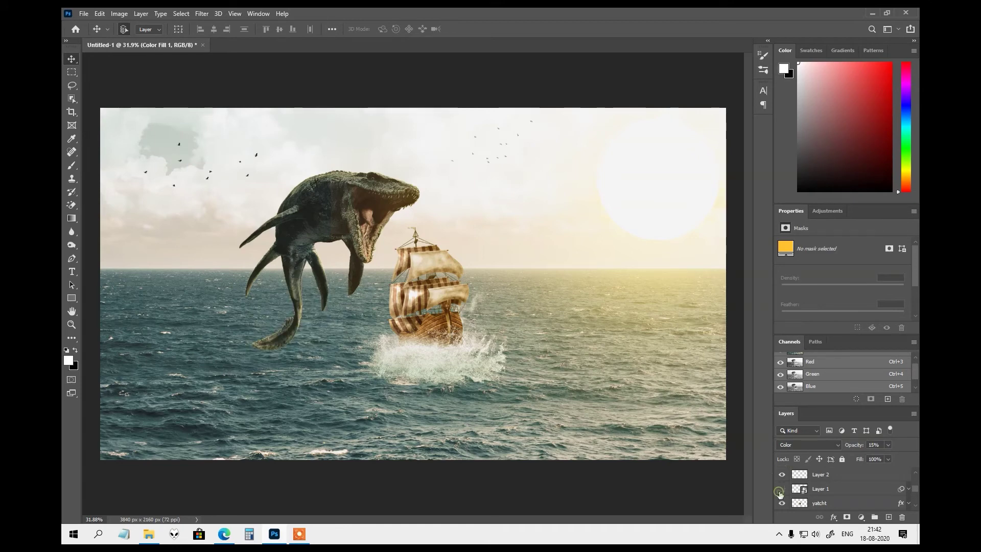
{"action": "right_click", "coordinate": [820, 490]}
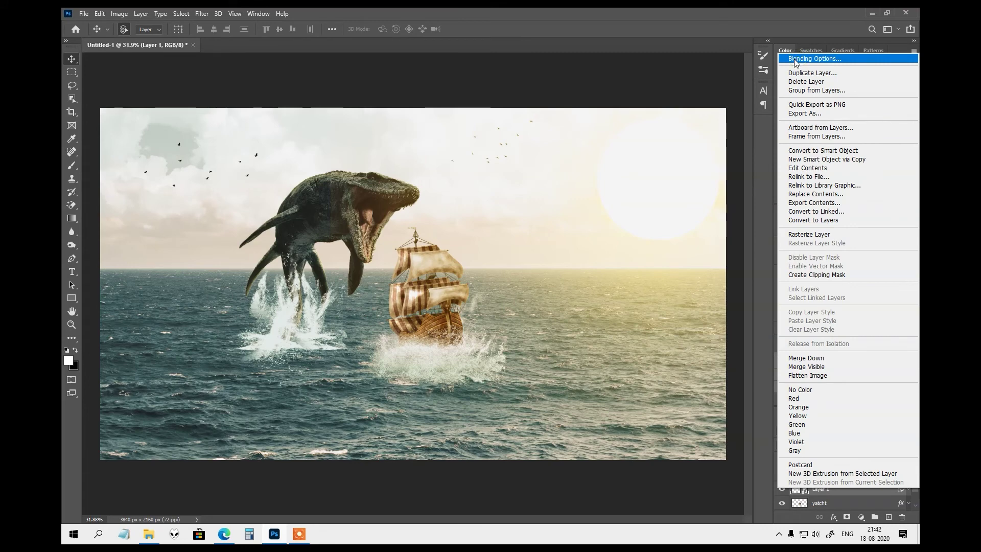
{"action": "left_click", "coordinate": [750, 24]}
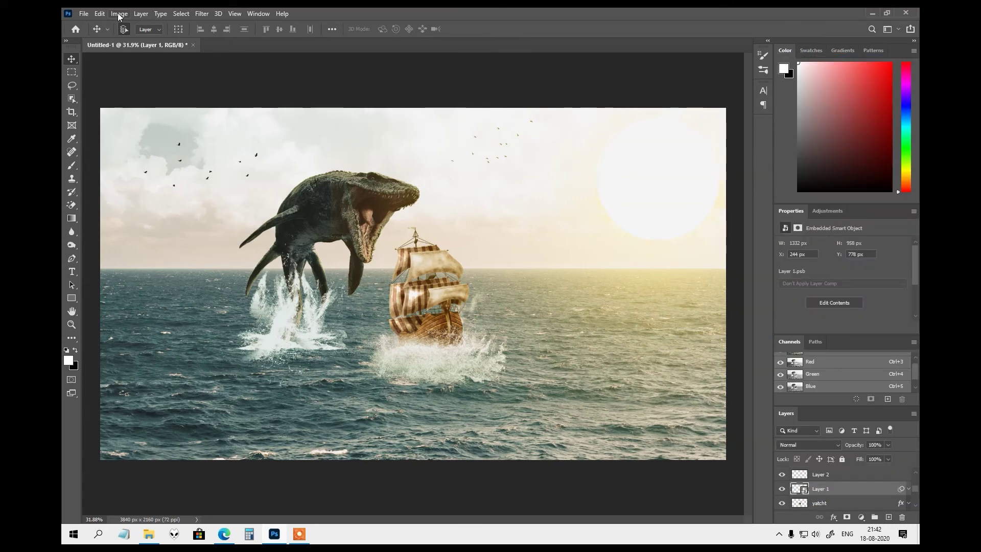
Apply a Color Balance shifting midtones -73 and highlights -33 toward yellow
{"action": "left_click", "coordinate": [119, 14]}
{"action": "mouse_move", "coordinate": [154, 40]}
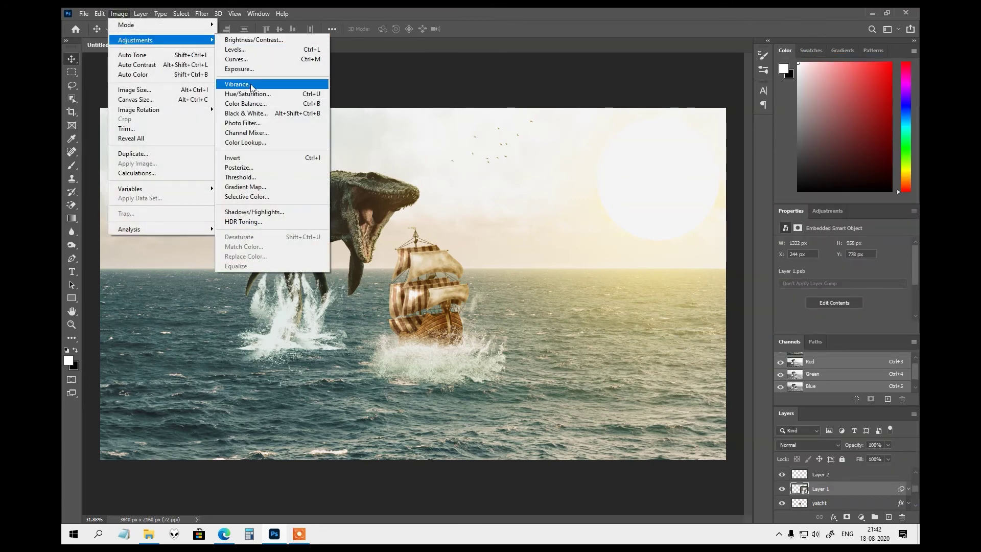
{"action": "left_click", "coordinate": [248, 104]}
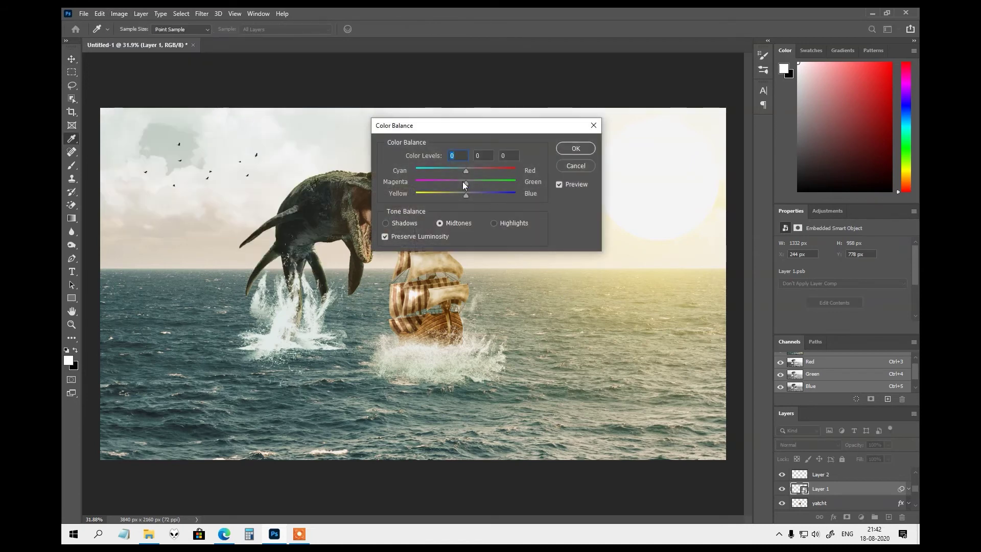
{"action": "left_click_drag", "start_coordinate": [466, 195], "coordinate": [430, 196]}
{"action": "left_click", "coordinate": [516, 223]}
{"action": "left_click_drag", "start_coordinate": [466, 194], "coordinate": [430, 195]}
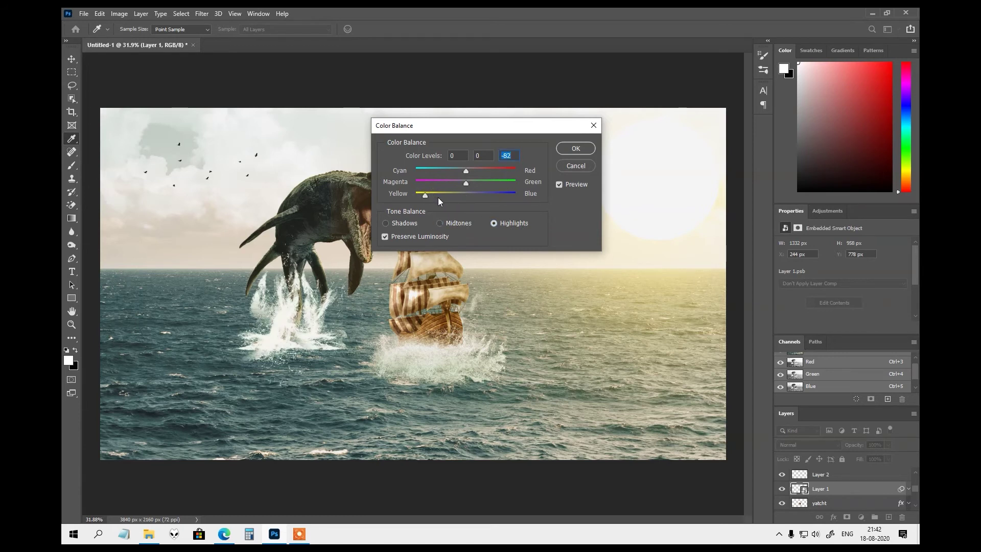
{"action": "left_click", "coordinate": [575, 149]}
Return to the Move tool and select the Color Lookup 2 adjustment layer
{"action": "key", "text": "v"}
{"action": "scroll", "coordinate": [422, 297], "scroll_direction": "down", "scroll_amount": 1}
{"action": "scroll", "coordinate": [422, 297], "scroll_direction": "up", "scroll_amount": 1}
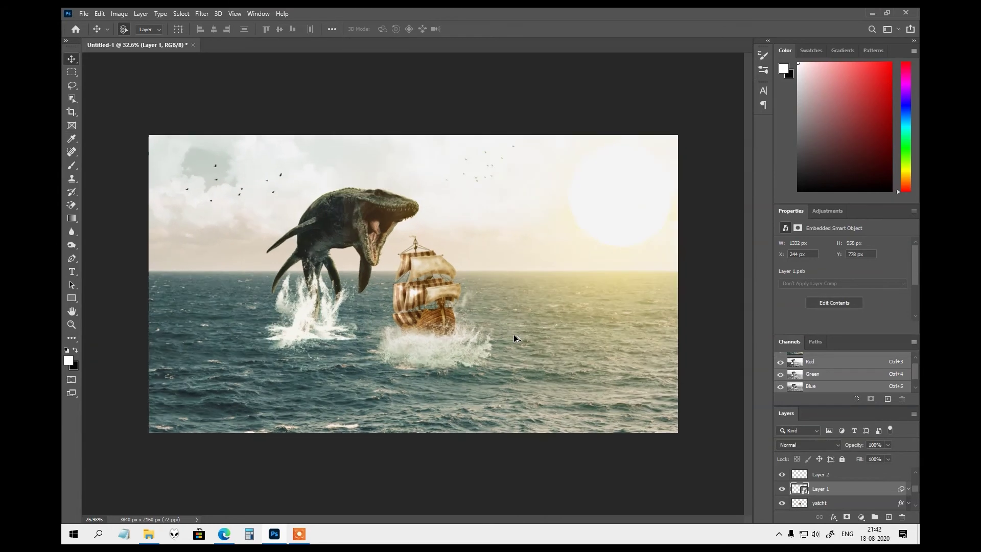
{"action": "scroll", "coordinate": [437, 268], "scroll_direction": "down", "scroll_amount": 2}
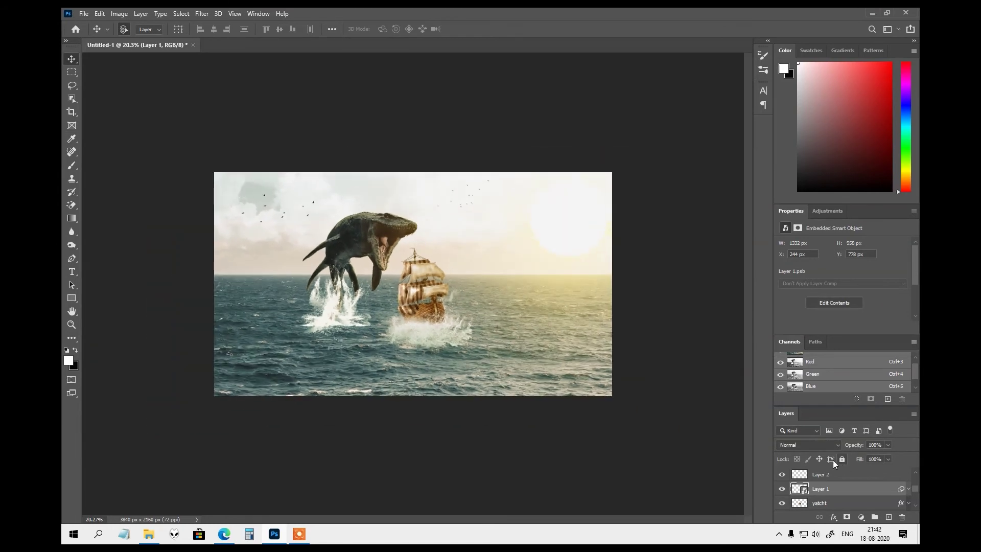
{"action": "scroll", "coordinate": [817, 488], "scroll_direction": "up", "scroll_amount": 1}
{"action": "scroll", "coordinate": [817, 489], "scroll_direction": "up", "scroll_amount": 1}
{"action": "scroll", "coordinate": [818, 490], "scroll_direction": "up", "scroll_amount": 1}
{"action": "scroll", "coordinate": [817, 491], "scroll_direction": "up", "scroll_amount": 1}
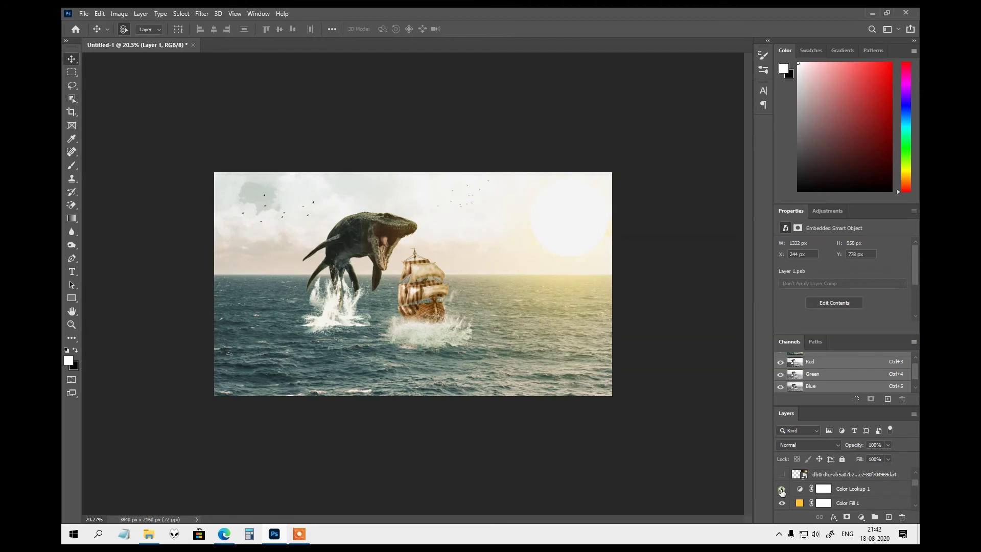
{"action": "scroll", "coordinate": [846, 492], "scroll_direction": "up", "scroll_amount": 2}
{"action": "left_click", "coordinate": [845, 481]}
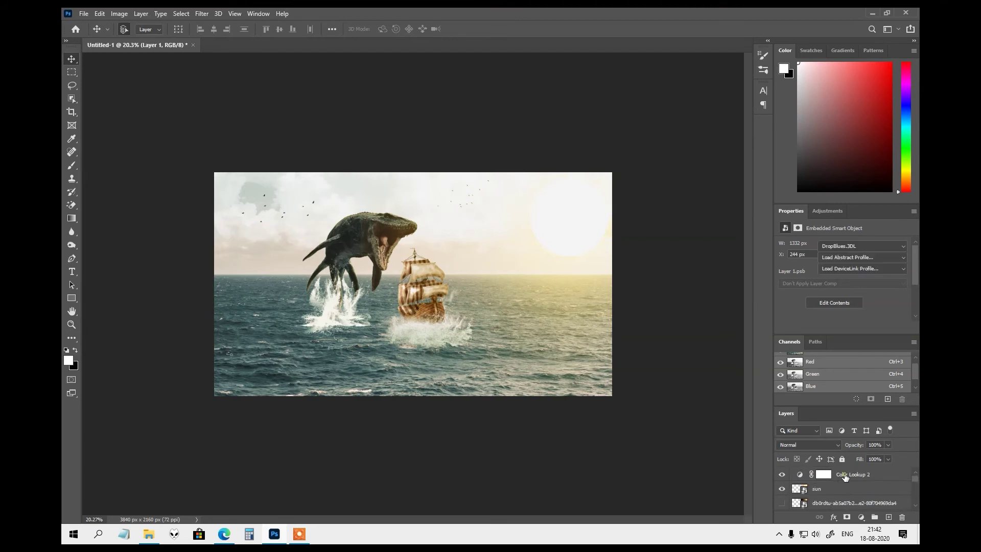
Scroll through the Layers panel and bring up the File menu
{"action": "scroll", "coordinate": [429, 261], "scroll_direction": "down", "scroll_amount": 1}
{"action": "scroll", "coordinate": [430, 261], "scroll_direction": "up", "scroll_amount": 2}
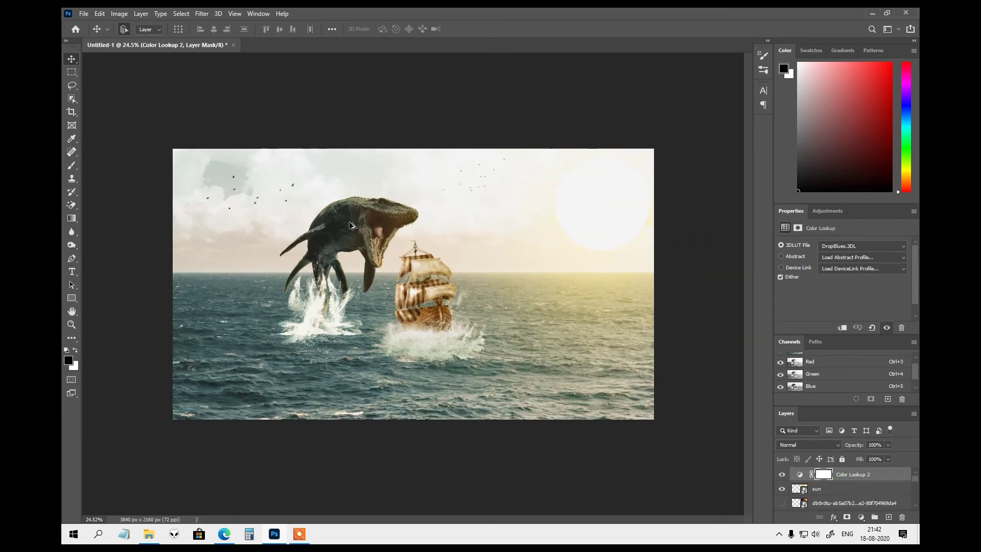
{"action": "scroll", "coordinate": [300, 191], "scroll_direction": "down", "scroll_amount": 1}
{"action": "scroll", "coordinate": [358, 204], "scroll_direction": "up", "scroll_amount": 2}
{"action": "scroll", "coordinate": [376, 210], "scroll_direction": "up", "scroll_amount": 1}
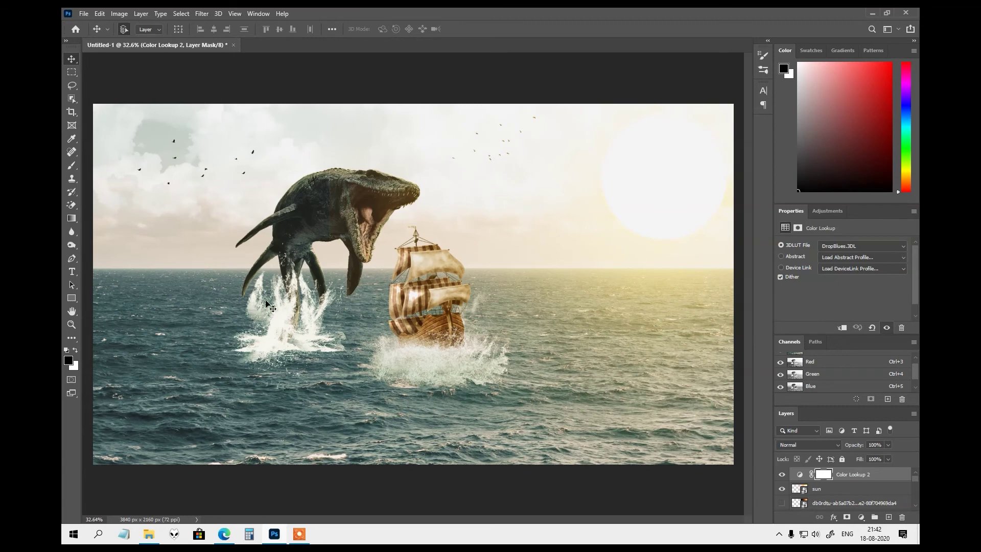
{"action": "left_click", "coordinate": [81, 14]}
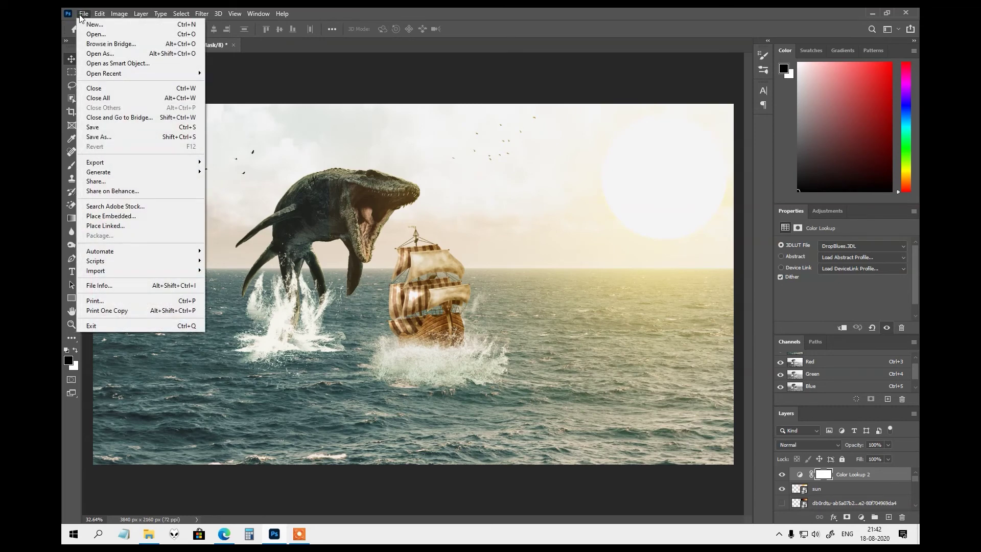
Set the foreground colour to an orange-yellow hue in the Color Picker
{"action": "left_click", "coordinate": [81, 15]}
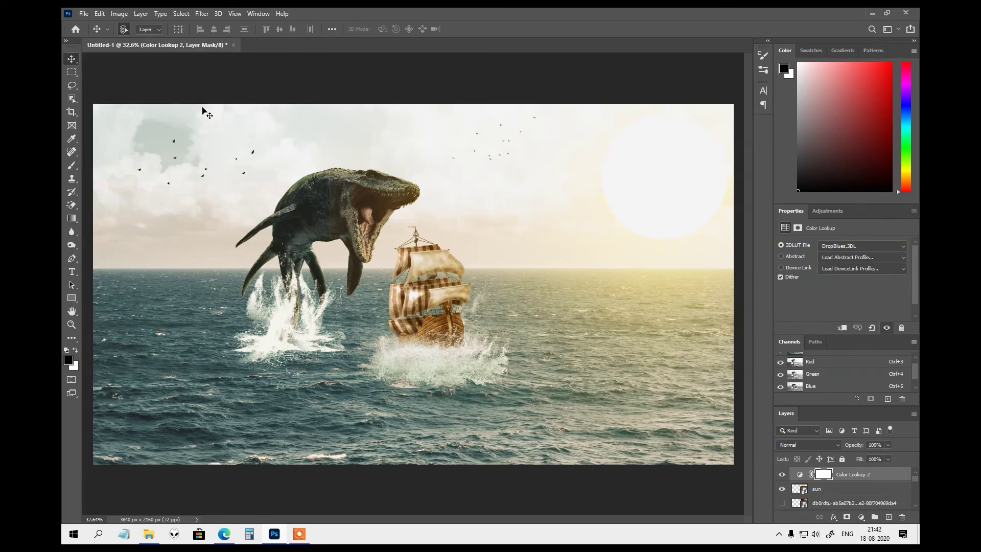
{"action": "left_click", "coordinate": [68, 360]}
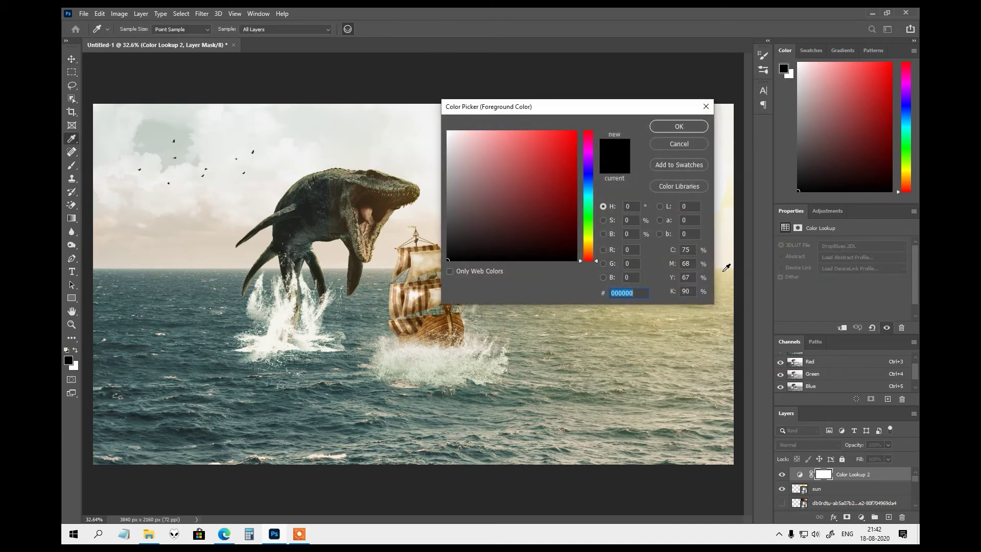
{"action": "type", "text": "ffffff"}
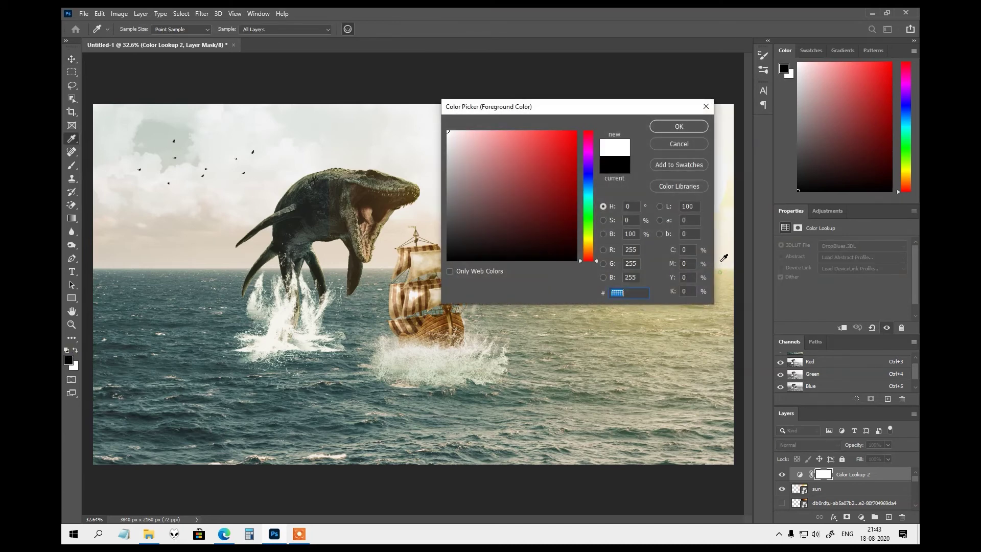
{"action": "left_click", "coordinate": [587, 239]}
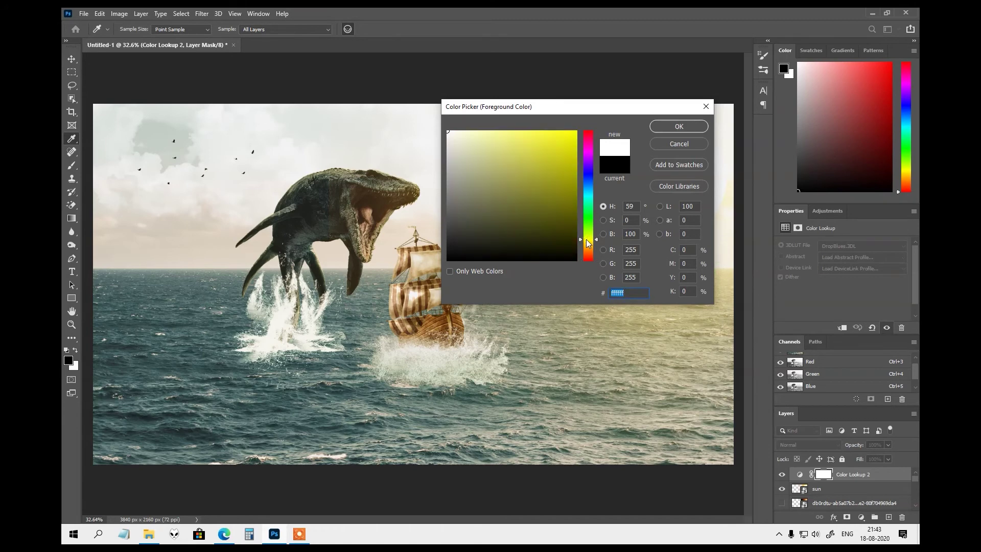
{"action": "left_click_drag", "start_coordinate": [587, 240], "coordinate": [584, 240]}
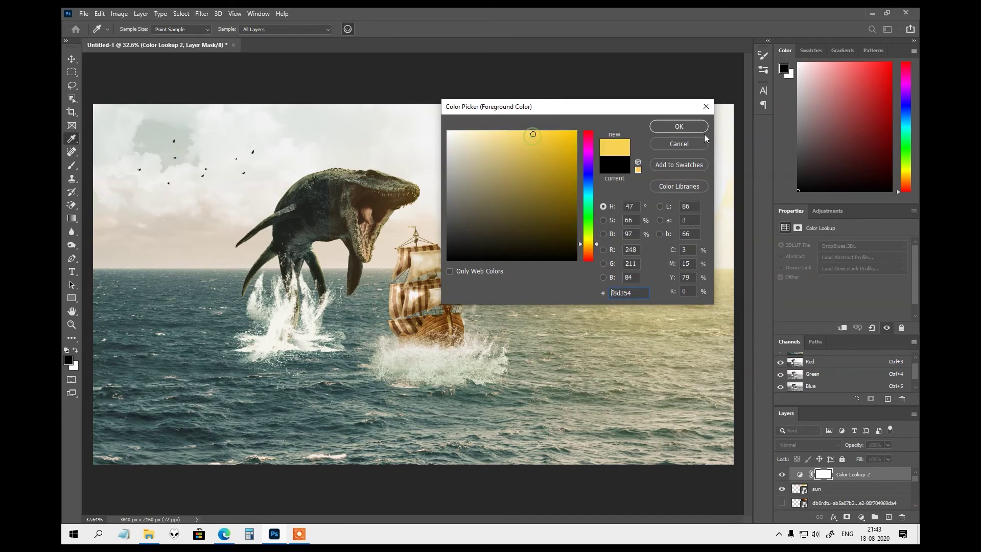
{"action": "left_click", "coordinate": [679, 126]}
Select the sun layer and refine the foreground colour to a warm yellow
{"action": "key", "text": "v"}
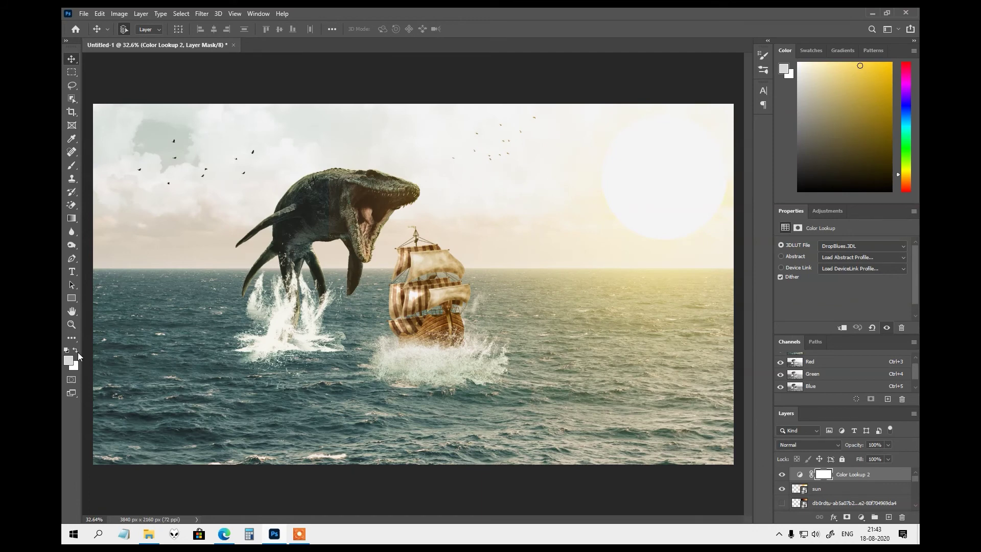
{"action": "key", "text": "ctrl"}
{"action": "left_click", "coordinate": [817, 490]}
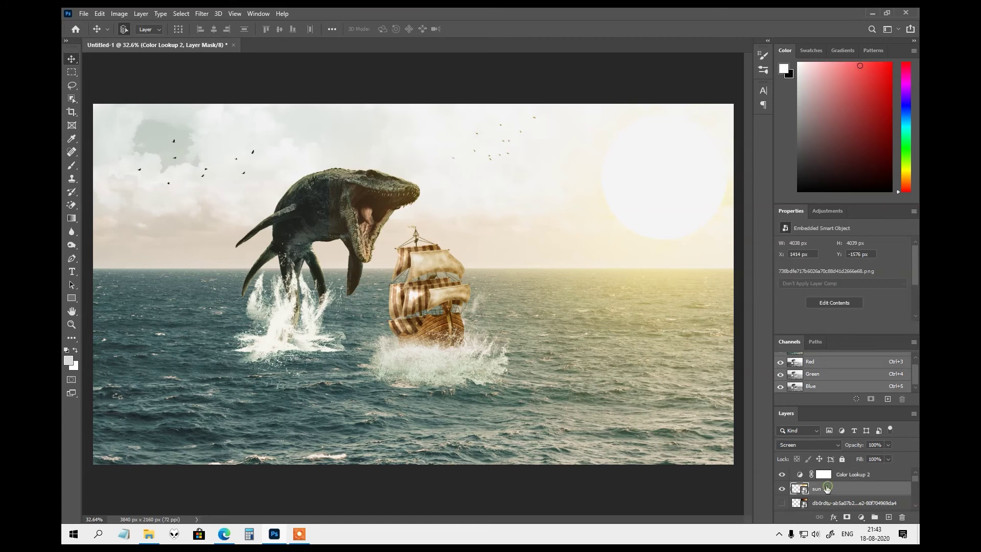
{"action": "left_click", "coordinate": [68, 360]}
{"action": "left_click_drag", "start_coordinate": [588, 250], "coordinate": [588, 244]}
{"action": "left_click_drag", "start_coordinate": [531, 144], "coordinate": [545, 138]}
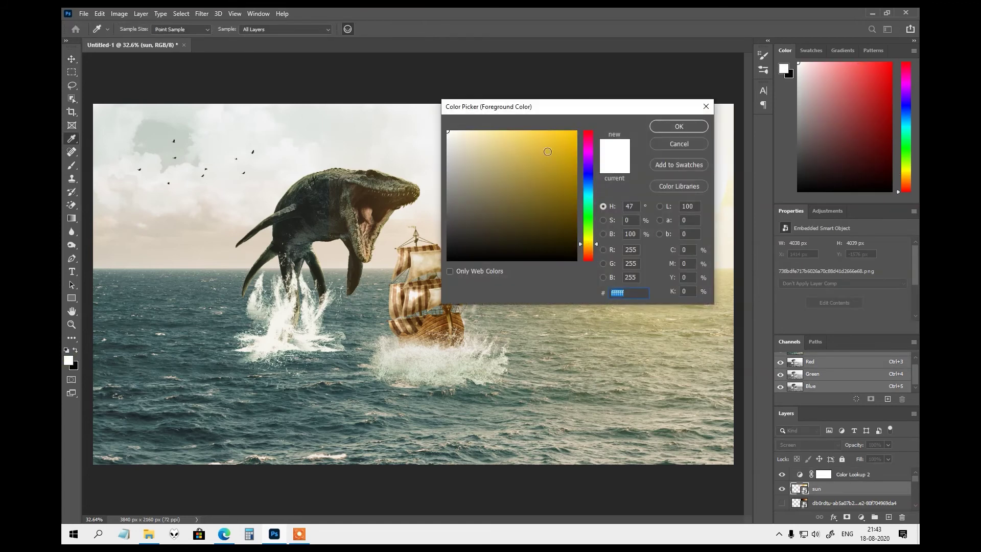
{"action": "left_click", "coordinate": [674, 128]}
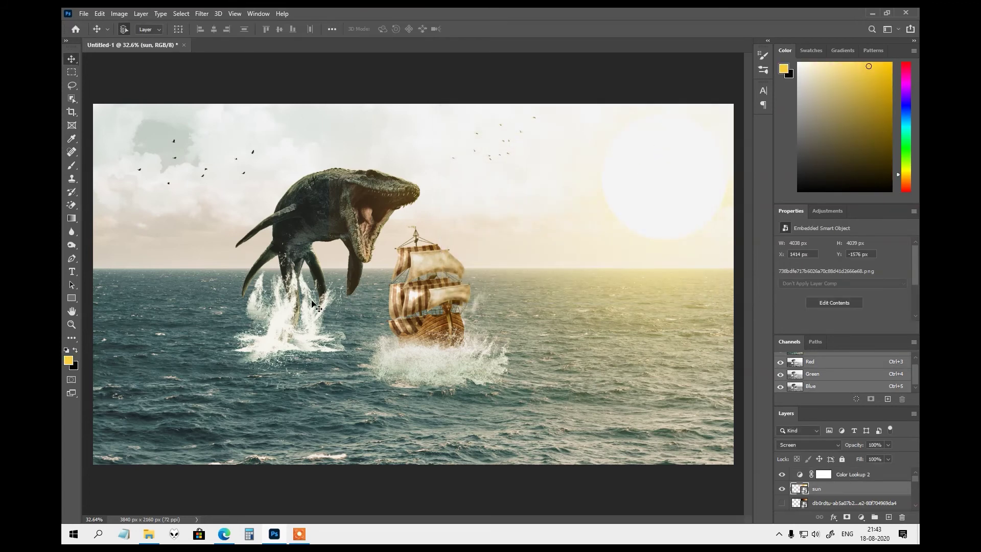
Toggle the splash layer's visibility off and on to check it
{"action": "scroll", "coordinate": [874, 506], "scroll_direction": "down", "scroll_amount": 3}
{"action": "scroll", "coordinate": [874, 505], "scroll_direction": "down", "scroll_amount": 1}
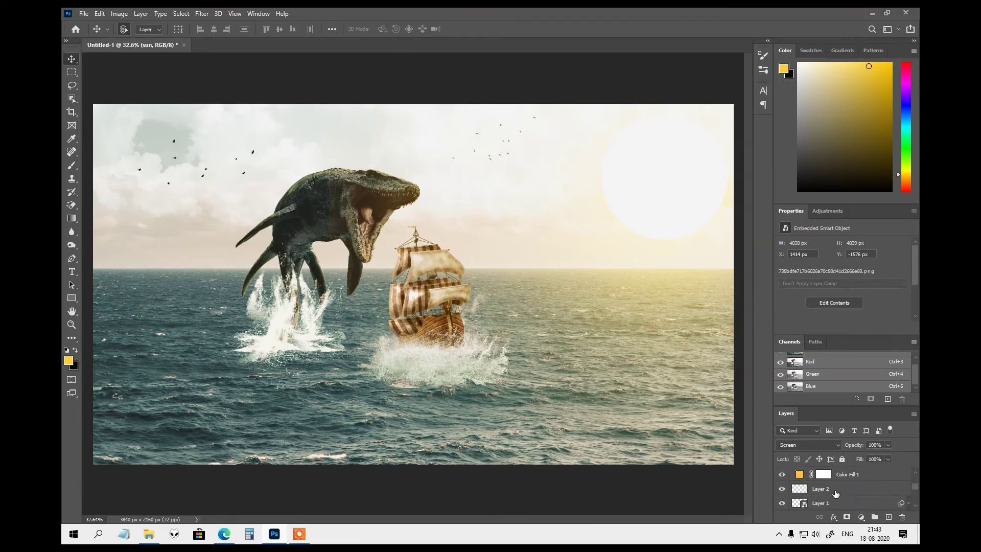
{"action": "left_click", "coordinate": [782, 489]}
{"action": "scroll", "coordinate": [792, 498], "scroll_direction": "down", "scroll_amount": 1}
{"action": "left_click", "coordinate": [782, 490]}
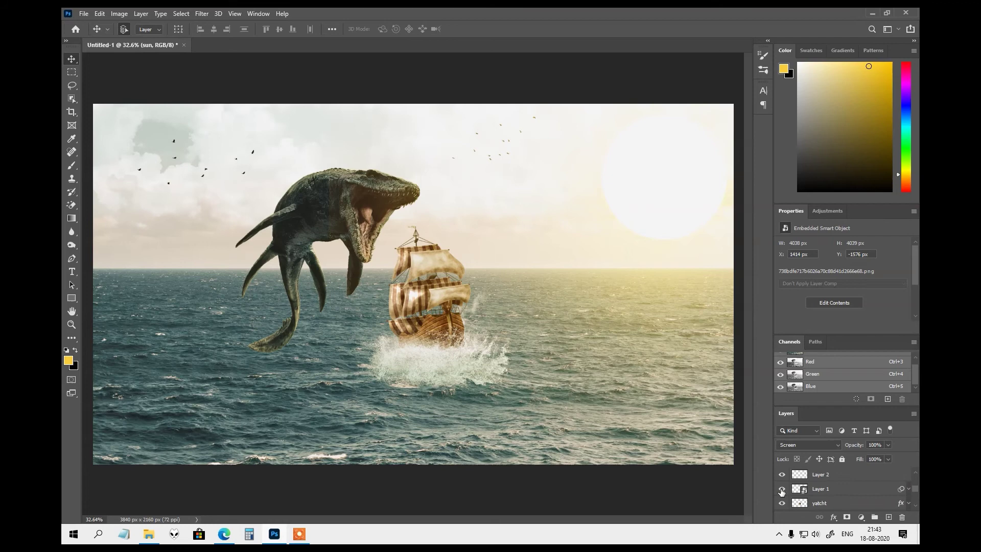
{"action": "left_click", "coordinate": [829, 489]}
Colorize Layer 1 via Hue/Saturation with Hue 57, Saturation 77 and Lightness -5
{"action": "right_click", "coordinate": [829, 489]}
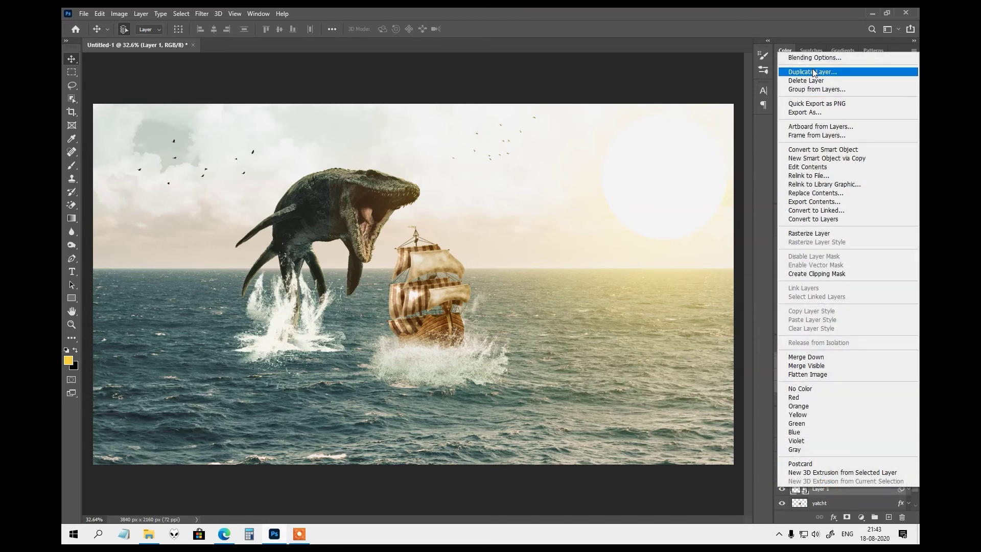
{"action": "left_click", "coordinate": [718, 30]}
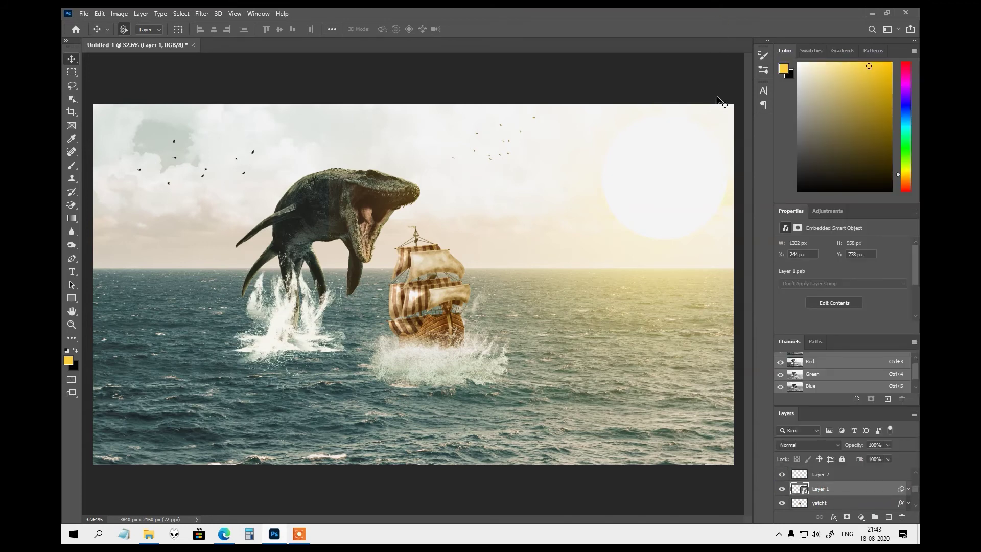
{"action": "key", "text": "ctrl"}
{"action": "key", "text": "ctrl+u"}
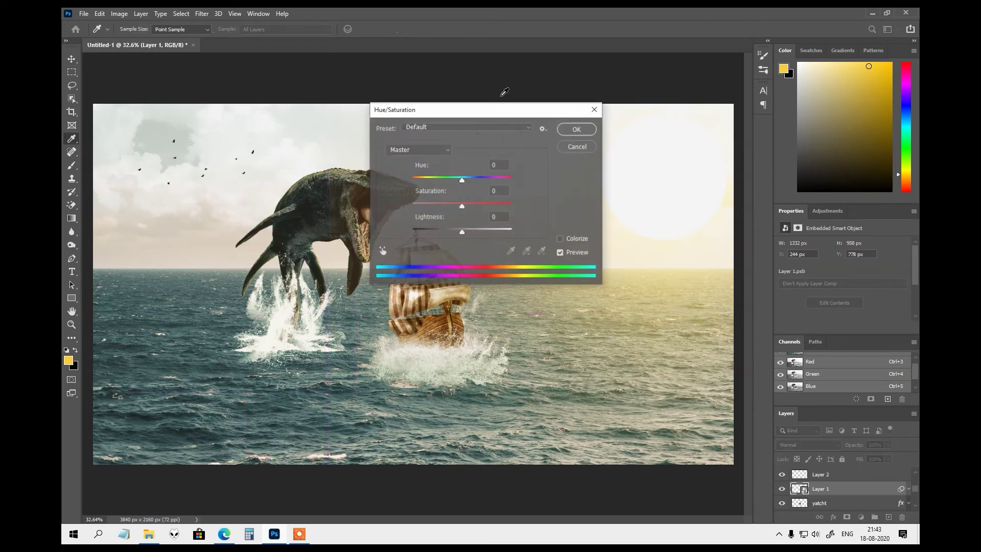
{"action": "left_click", "coordinate": [573, 239]}
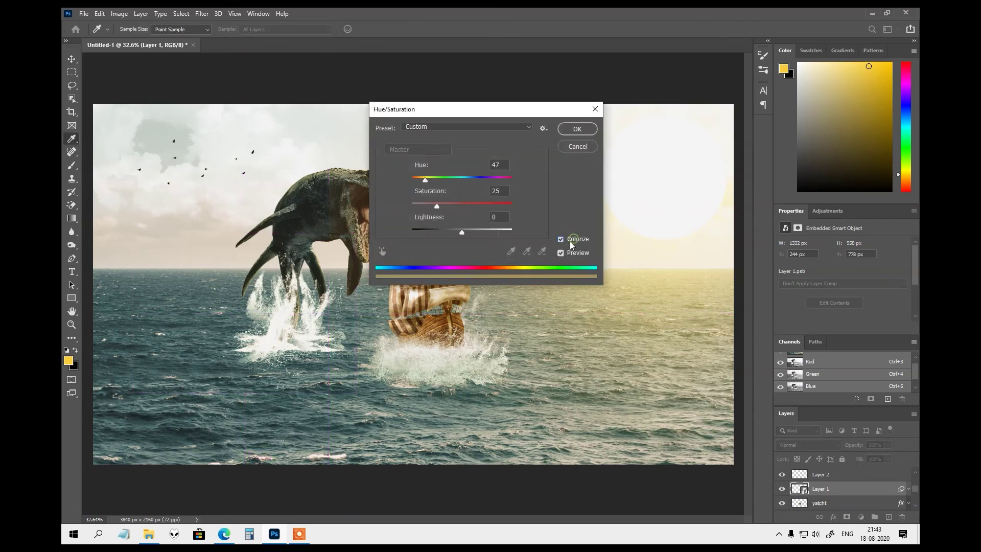
{"action": "mouse_move", "coordinate": [437, 207]}
{"action": "left_mouse_down"}
{"action": "mouse_move", "coordinate": [468, 206]}
{"action": "mouse_move", "coordinate": [453, 235]}
{"action": "mouse_move", "coordinate": [461, 235]}
{"action": "left_mouse_up"}
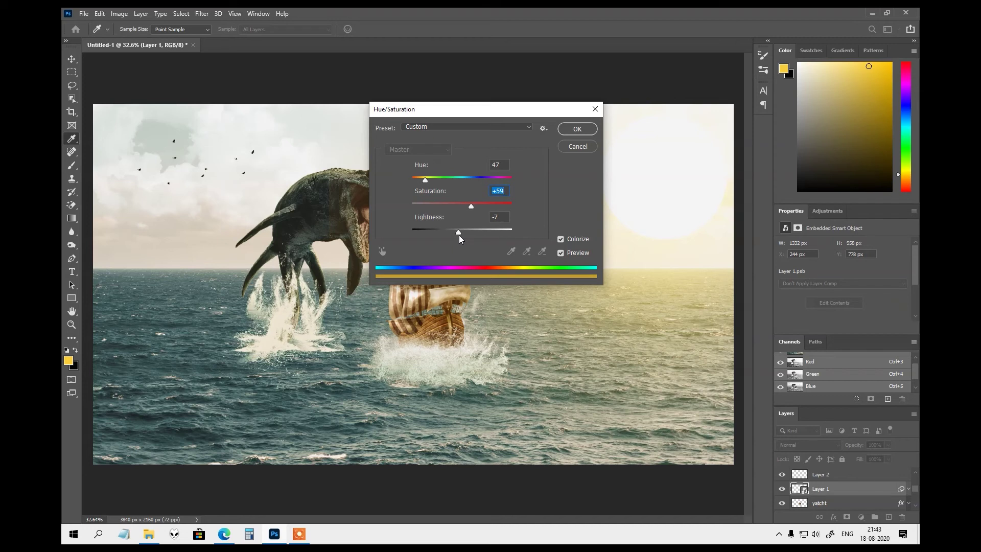
{"action": "key", "text": "Tab"}
{"action": "left_click_drag", "start_coordinate": [426, 180], "coordinate": [428, 180]}
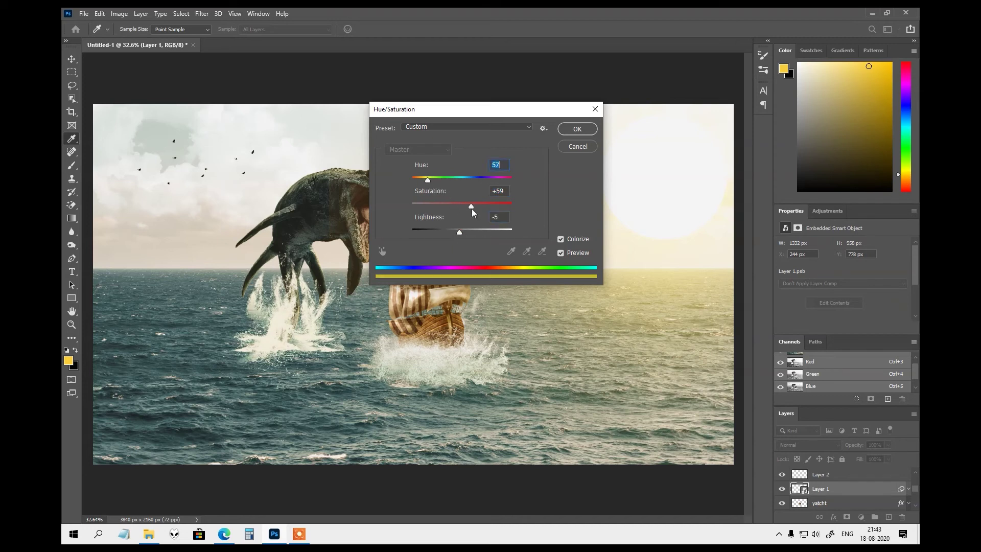
{"action": "left_click_drag", "start_coordinate": [471, 205], "coordinate": [492, 207]}
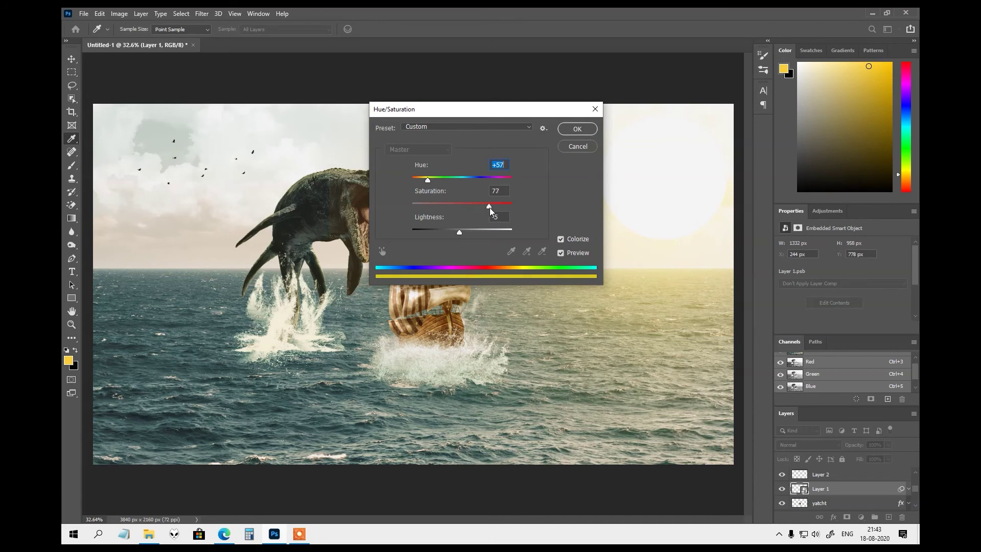
{"action": "left_click", "coordinate": [577, 129]}
Select the topmost Color Lookup 2 adjustment layer
{"action": "scroll", "coordinate": [451, 297], "scroll_direction": "down", "scroll_amount": 3}
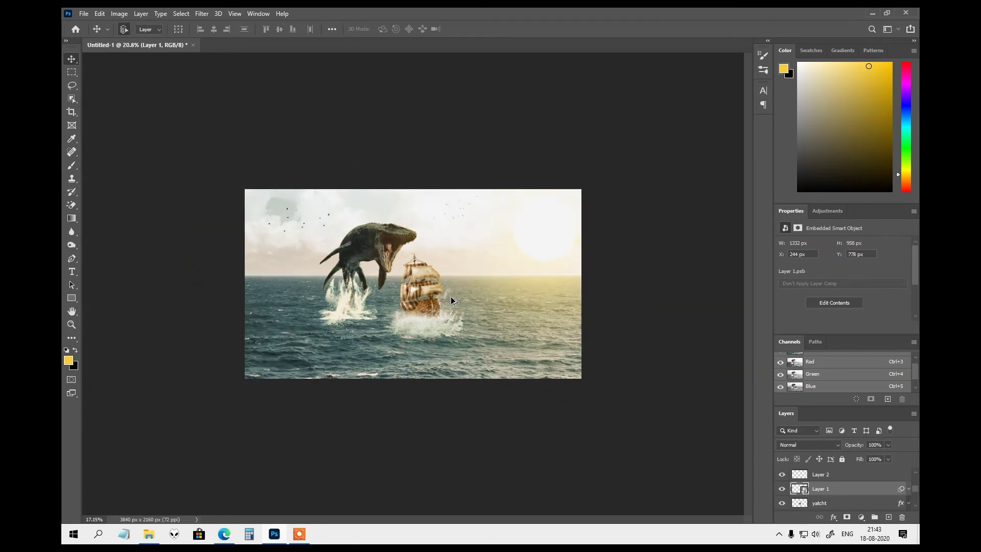
{"action": "scroll", "coordinate": [409, 276], "scroll_direction": "up", "scroll_amount": 1}
{"action": "scroll", "coordinate": [361, 253], "scroll_direction": "up", "scroll_amount": 2}
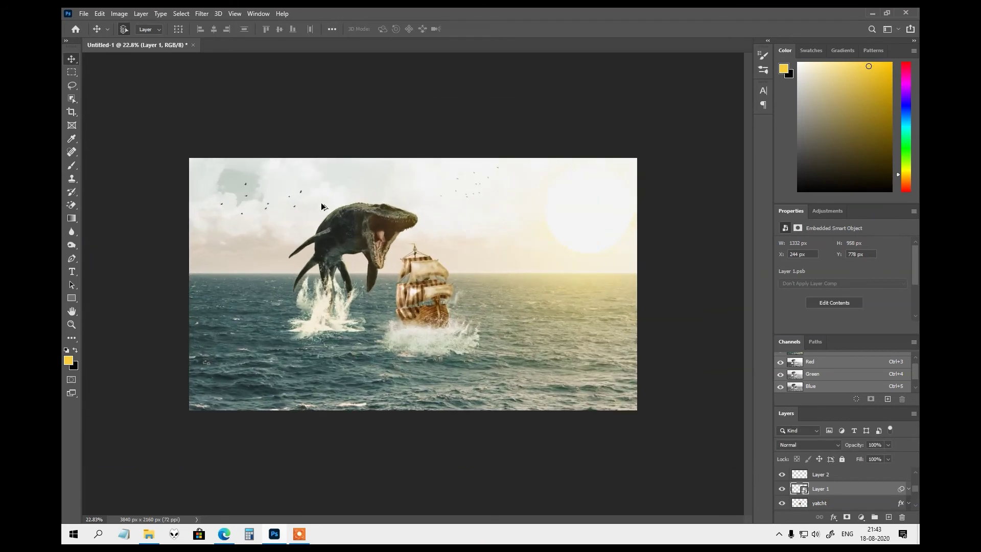
{"action": "scroll", "coordinate": [322, 206], "scroll_direction": "up", "scroll_amount": 1}
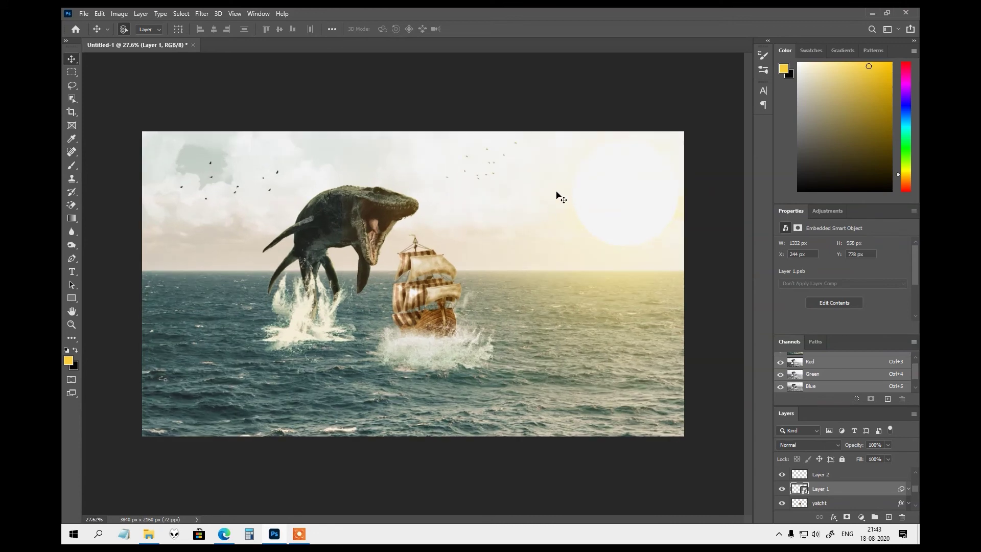
{"action": "scroll", "coordinate": [557, 201], "scroll_direction": "down", "scroll_amount": 1}
{"action": "scroll", "coordinate": [550, 213], "scroll_direction": "up", "scroll_amount": 1}
{"action": "scroll", "coordinate": [863, 487], "scroll_direction": "up", "scroll_amount": 1}
{"action": "scroll", "coordinate": [862, 487], "scroll_direction": "up", "scroll_amount": 1}
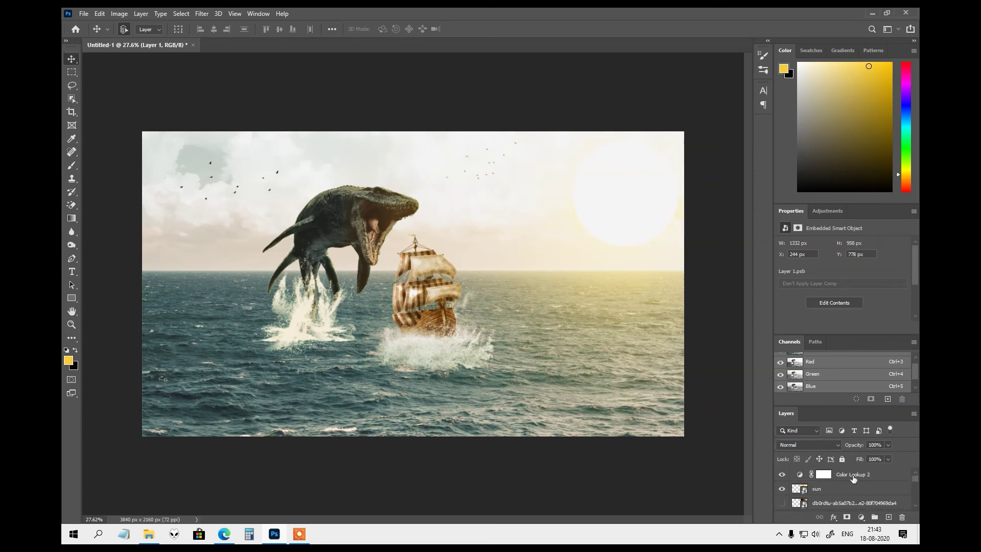
{"action": "left_click", "coordinate": [853, 476]}
Extend the selection down to Background, then exclude Background from it
{"action": "scroll", "coordinate": [858, 482], "scroll_direction": "down", "scroll_amount": 2}
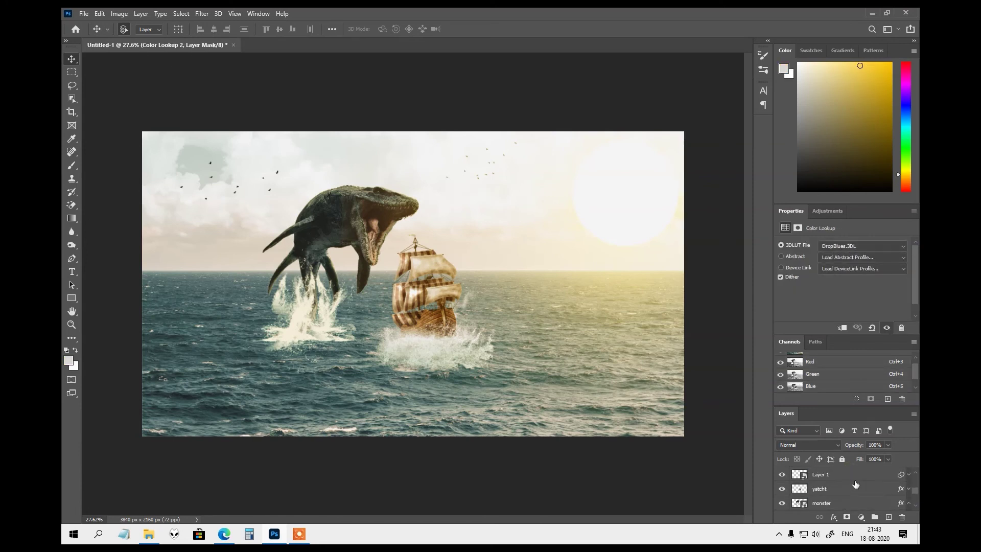
{"action": "scroll", "coordinate": [847, 489], "scroll_direction": "down", "scroll_amount": 2}
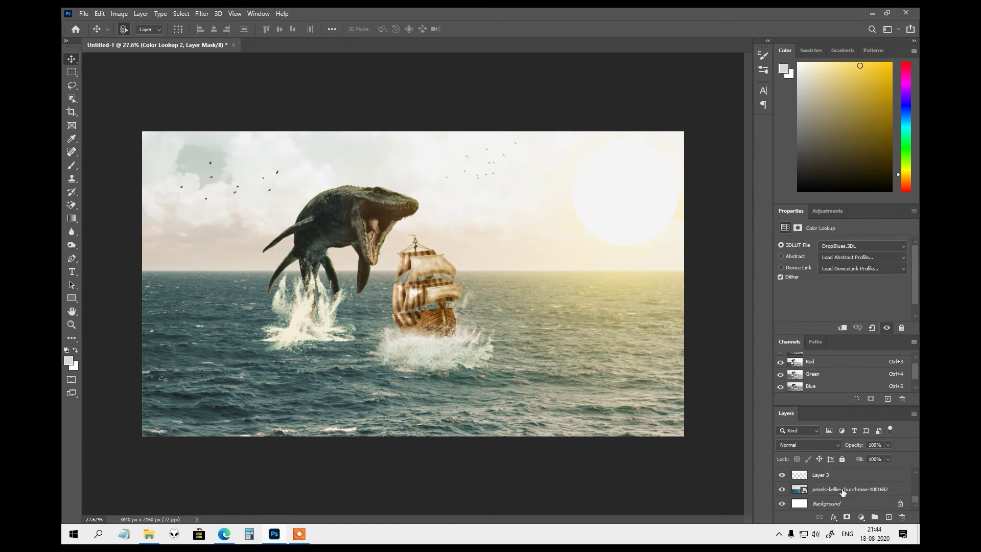
{"action": "left_click", "coordinate": [831, 504], "text": "shift"}
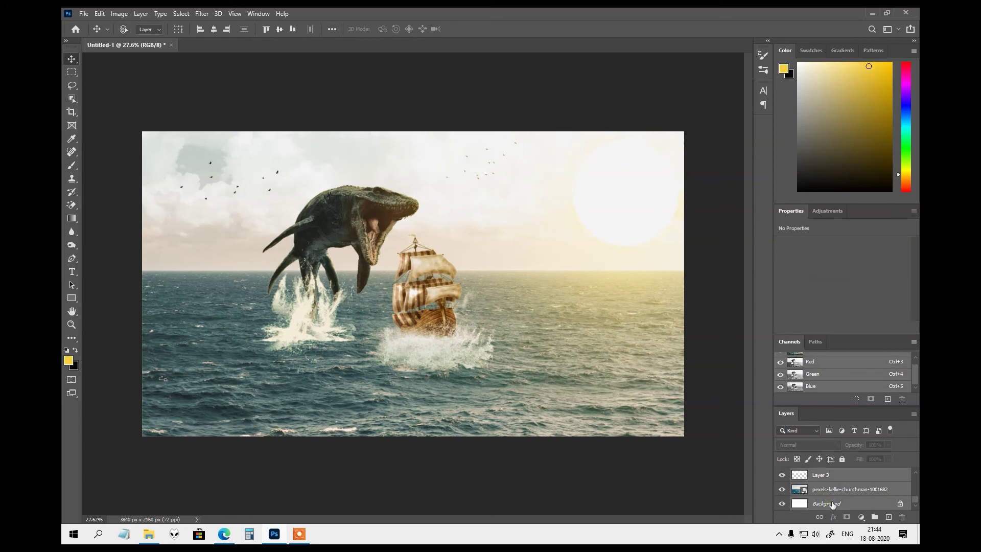
{"action": "left_click", "coordinate": [833, 505], "text": "ctrl"}
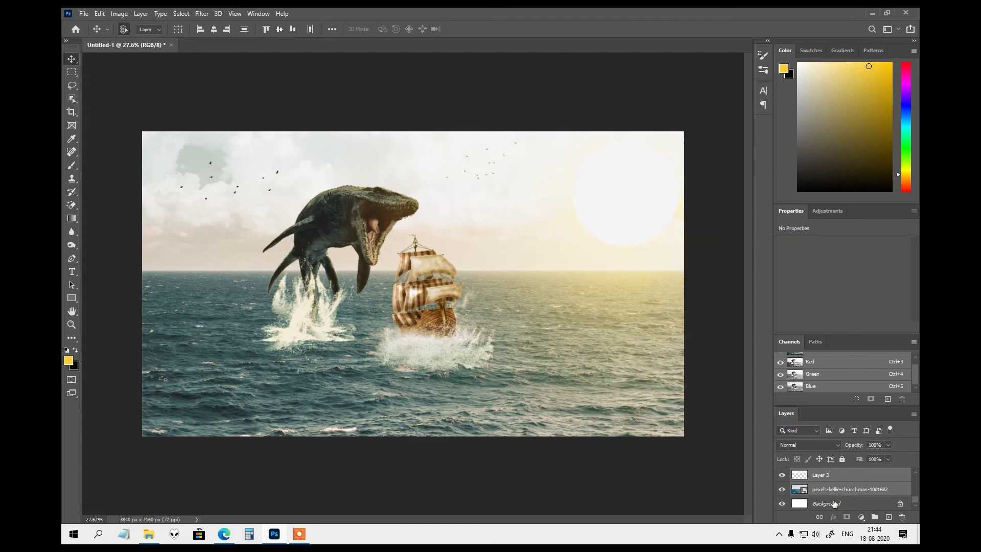
Group the selected layers into Group 1
{"action": "right_click", "coordinate": [835, 491]}
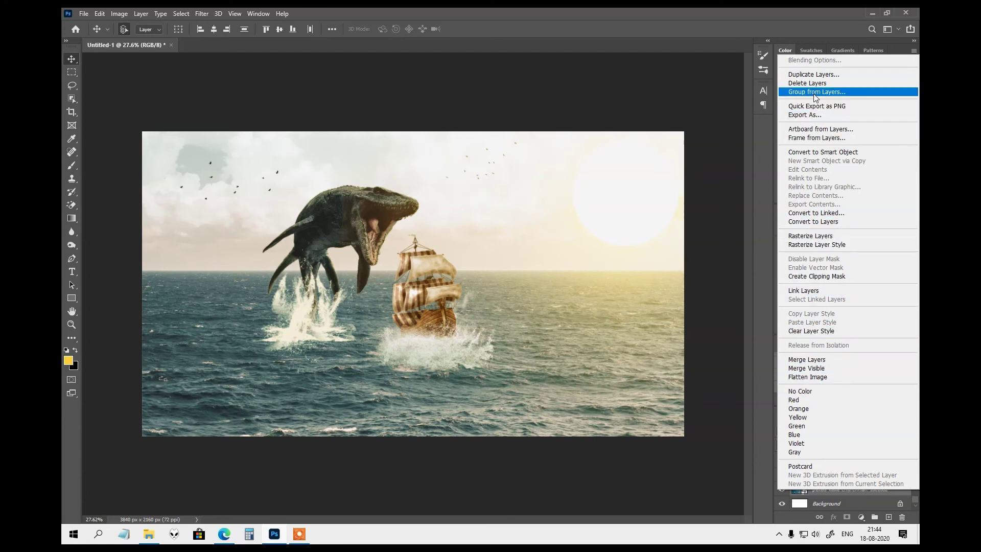
{"action": "left_click", "coordinate": [696, 27]}
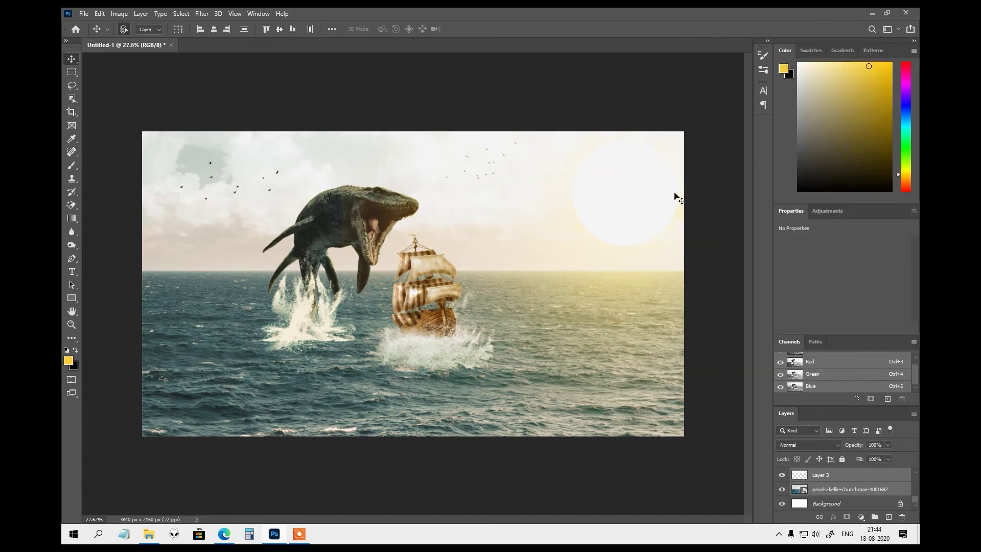
{"action": "key", "text": "ctrl+g"}
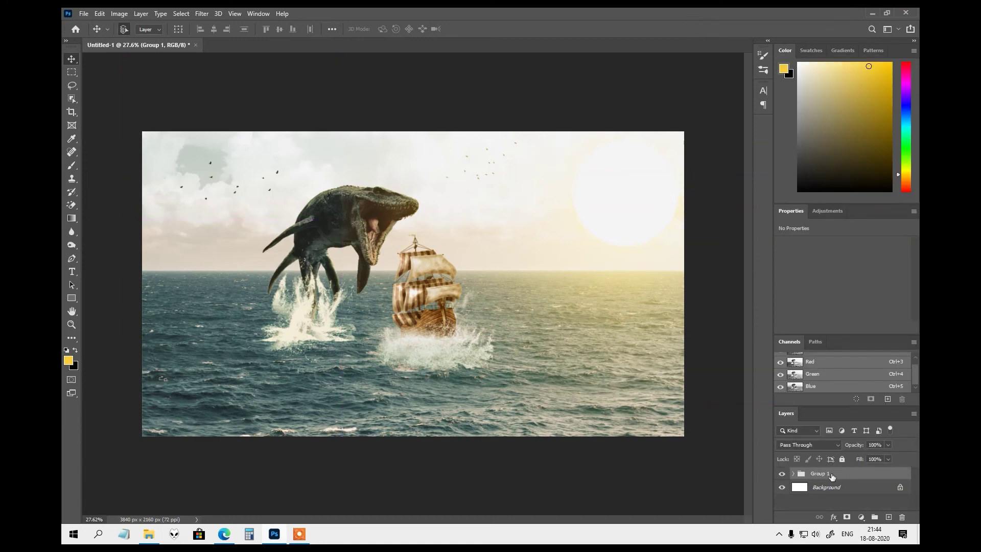
Duplicate Group 1, hide the original, and merge Group 1 copy into one layer
{"action": "right_click", "coordinate": [826, 475]}
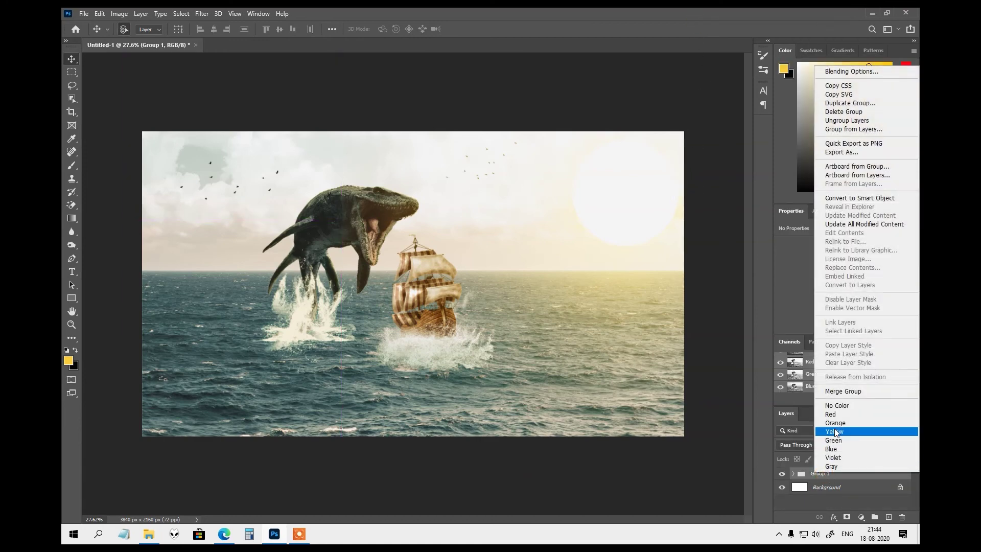
{"action": "left_click", "coordinate": [851, 103]}
{"action": "left_click", "coordinate": [571, 154]}
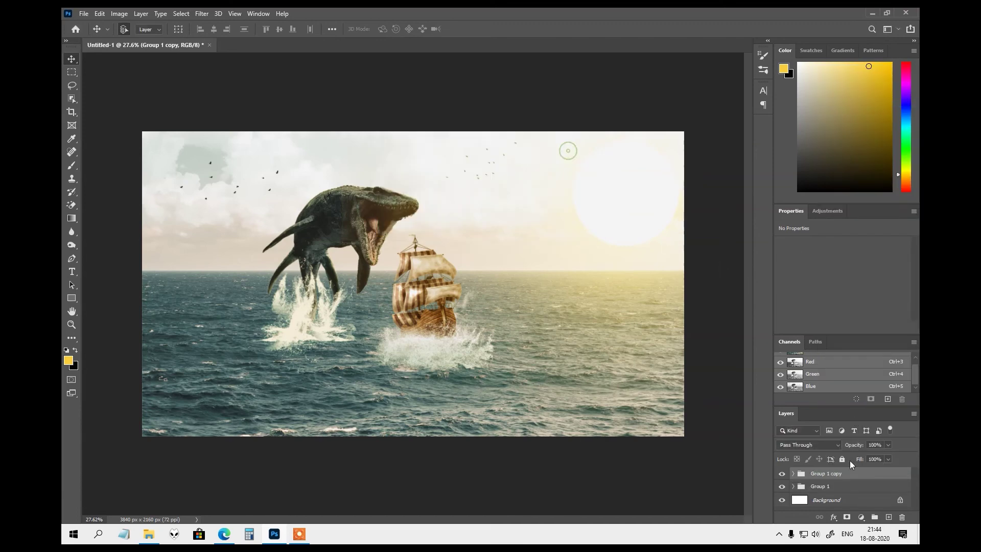
{"action": "left_click", "coordinate": [780, 486]}
{"action": "right_click", "coordinate": [814, 474]}
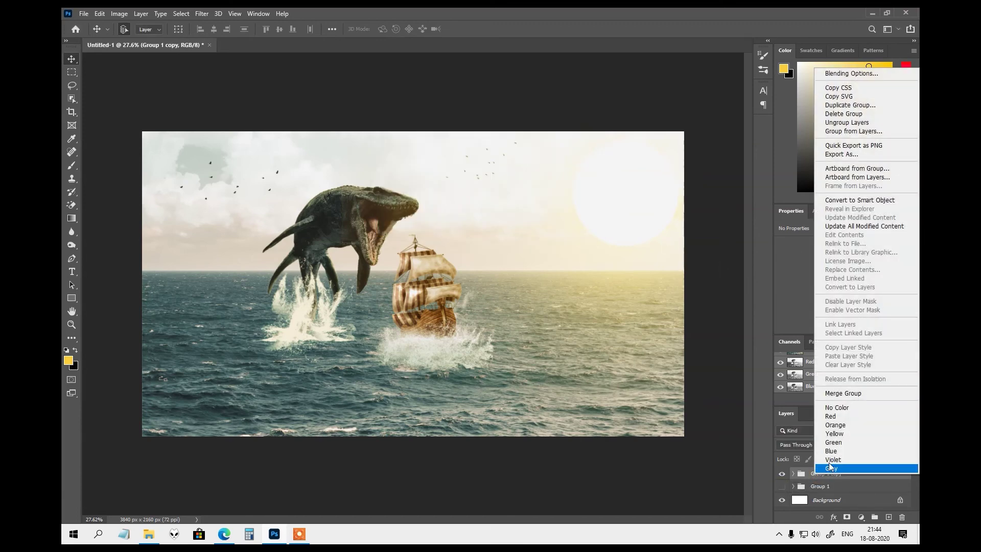
{"action": "left_click", "coordinate": [849, 394]}
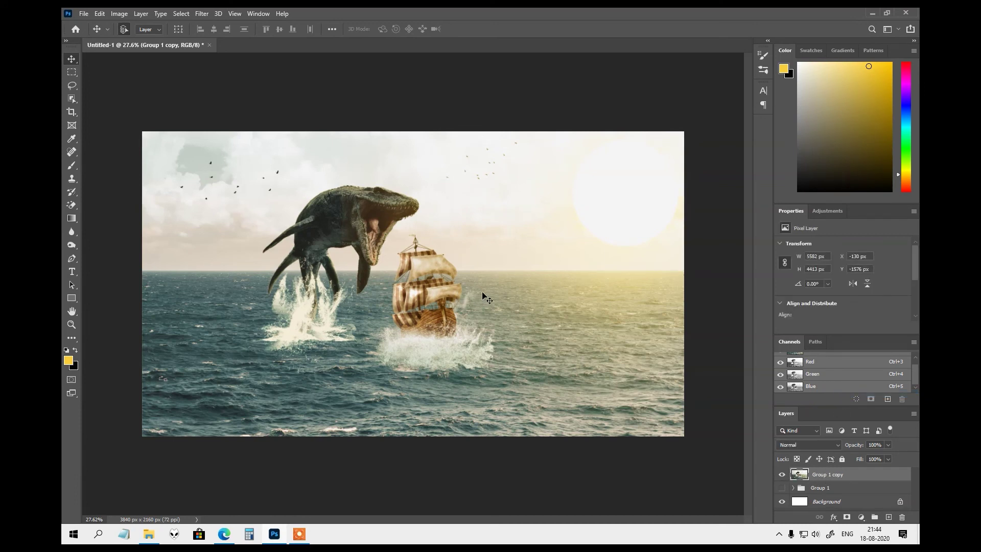
Open the Camera Raw Filter on the merged layer and set Sharpening to 37
{"action": "left_click", "coordinate": [202, 14]}
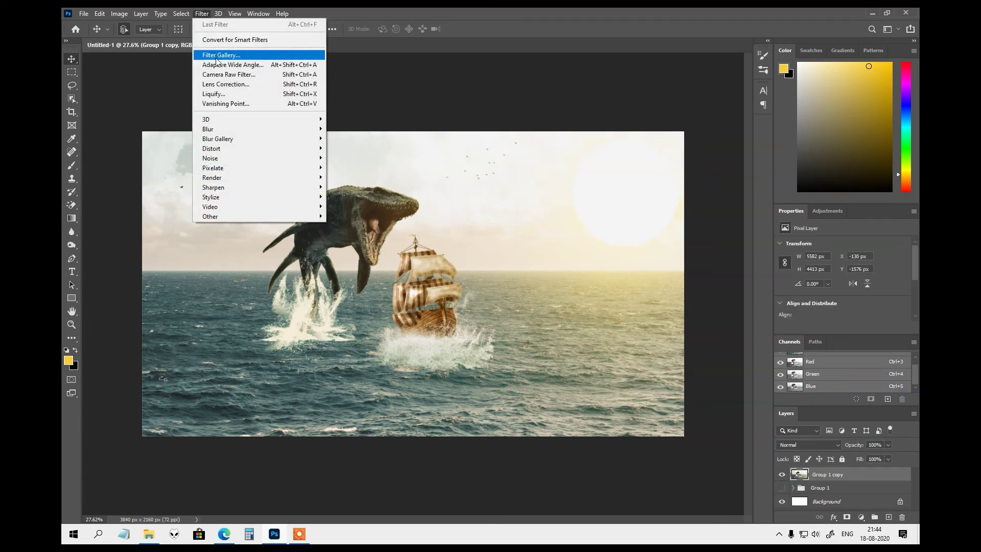
{"action": "left_click", "coordinate": [215, 76]}
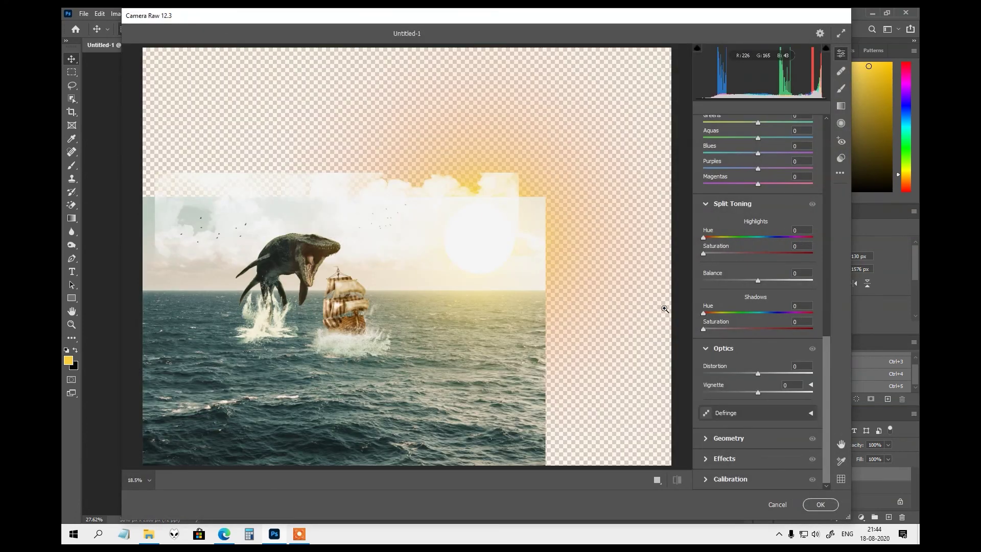
{"action": "scroll", "coordinate": [751, 214], "scroll_direction": "up", "scroll_amount": 2}
{"action": "scroll", "coordinate": [754, 210], "scroll_direction": "up", "scroll_amount": 2}
{"action": "scroll", "coordinate": [756, 206], "scroll_direction": "up", "scroll_amount": 2}
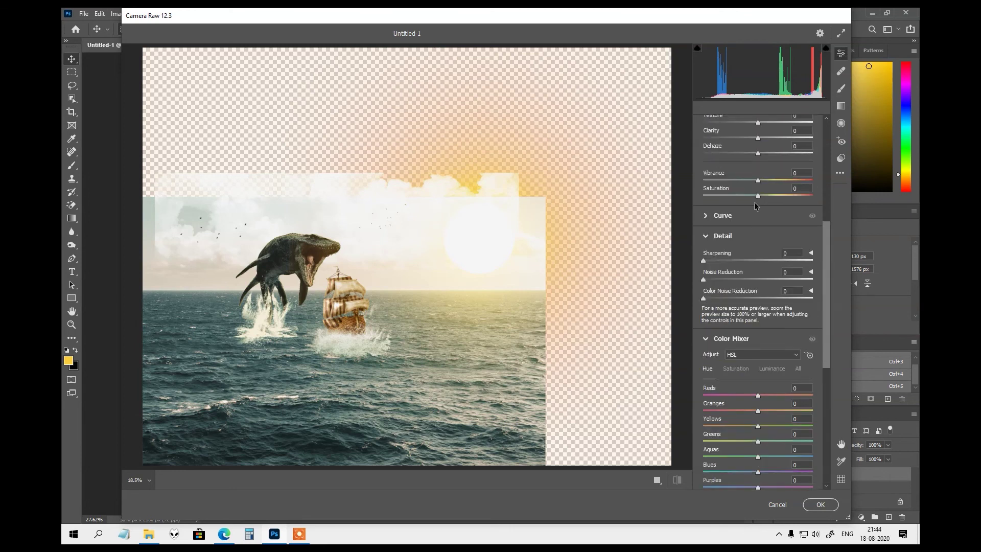
{"action": "scroll", "coordinate": [756, 206], "scroll_direction": "up", "scroll_amount": 1}
{"action": "left_click_drag", "start_coordinate": [703, 294], "coordinate": [731, 294]}
{"action": "scroll", "coordinate": [766, 244], "scroll_direction": "up", "scroll_amount": 1}
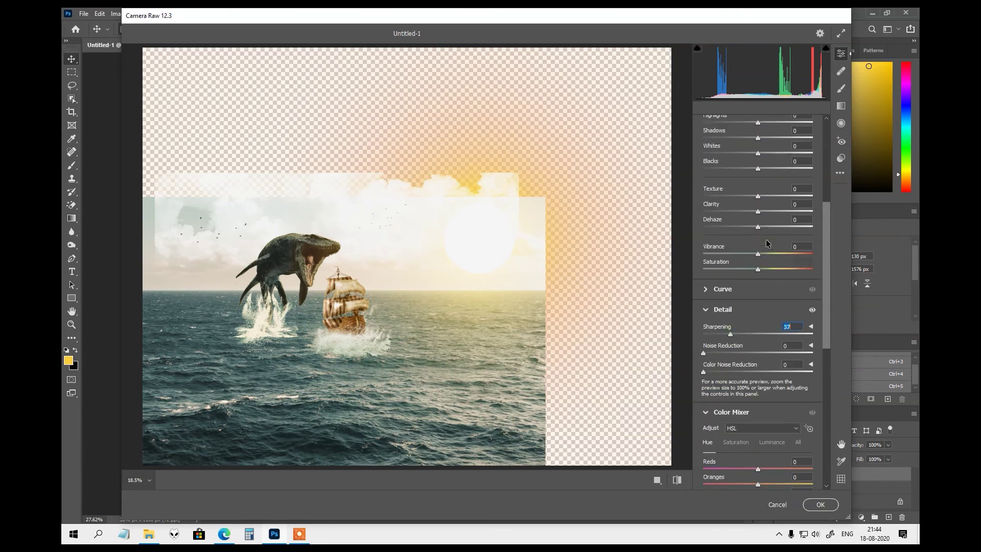
Set Vibrance +32, Saturation +12, Texture +26, Clarity +21 and Dehaze -7, then apply
{"action": "left_click", "coordinate": [775, 259]}
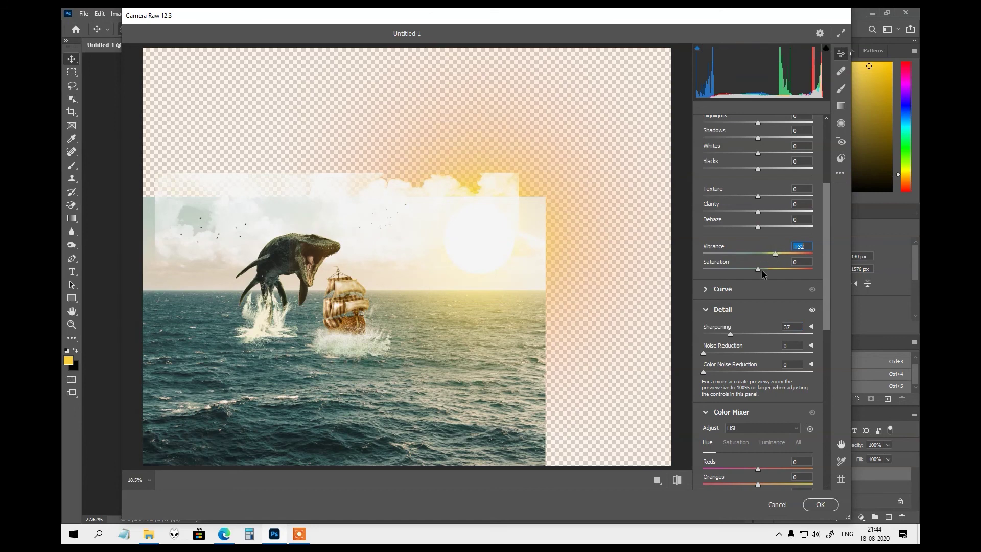
{"action": "left_click", "coordinate": [765, 269]}
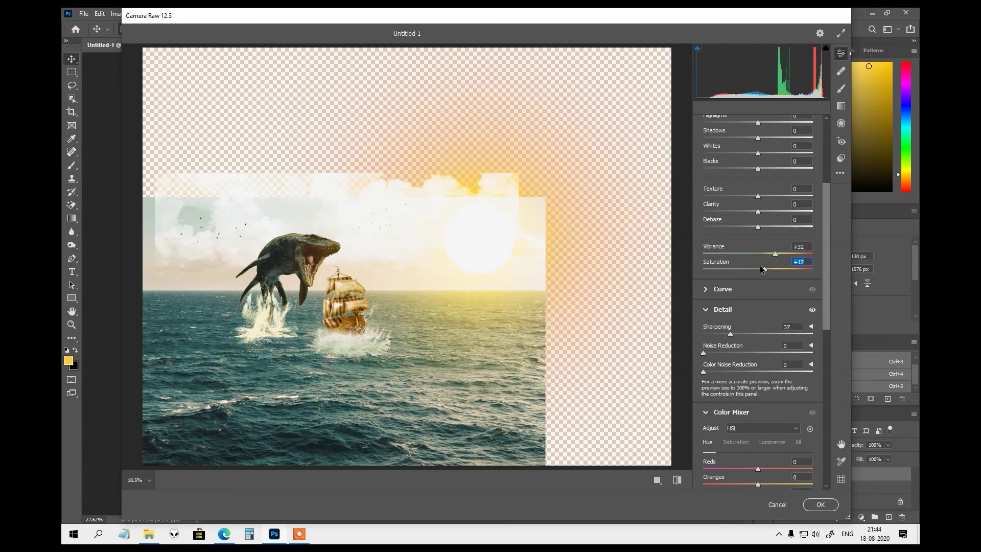
{"action": "scroll", "coordinate": [769, 225], "scroll_direction": "up", "scroll_amount": 1}
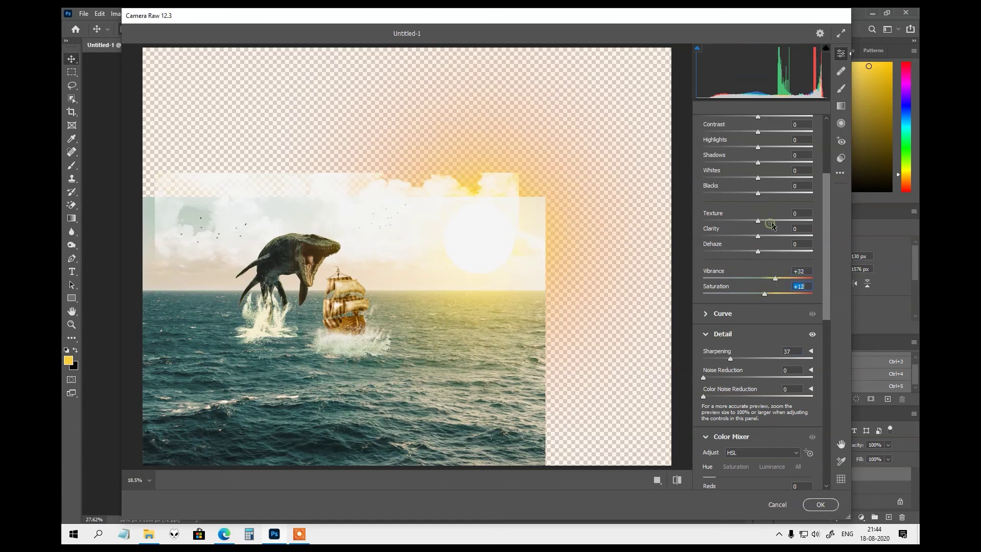
{"action": "left_click", "coordinate": [772, 221]}
{"action": "left_click", "coordinate": [770, 236]}
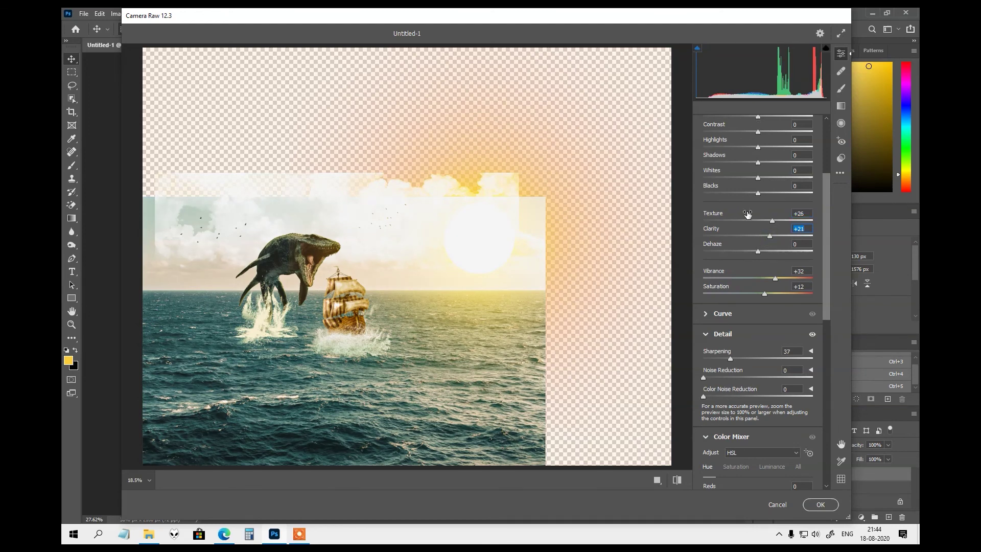
{"action": "left_click", "coordinate": [750, 252]}
{"action": "left_click", "coordinate": [754, 252]}
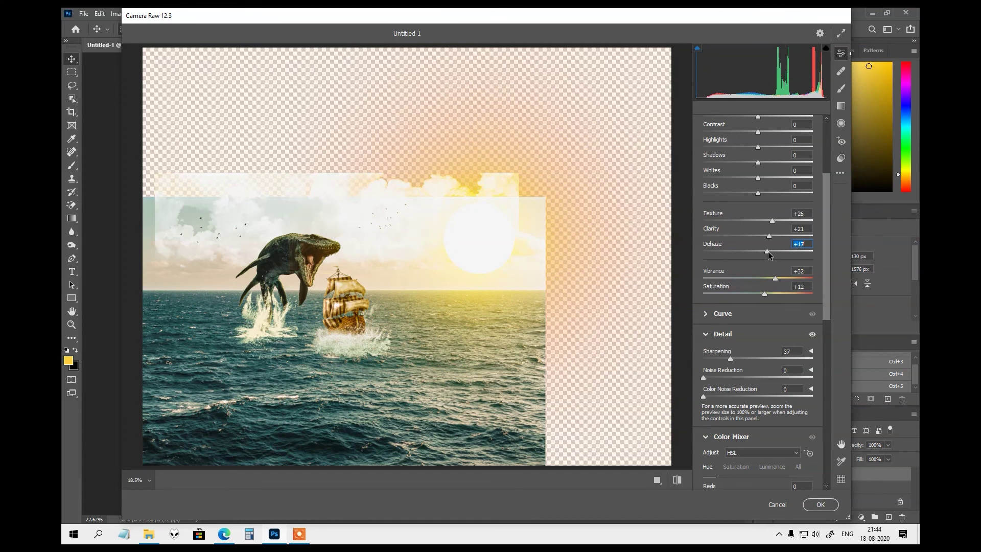
{"action": "left_click", "coordinate": [821, 505]}
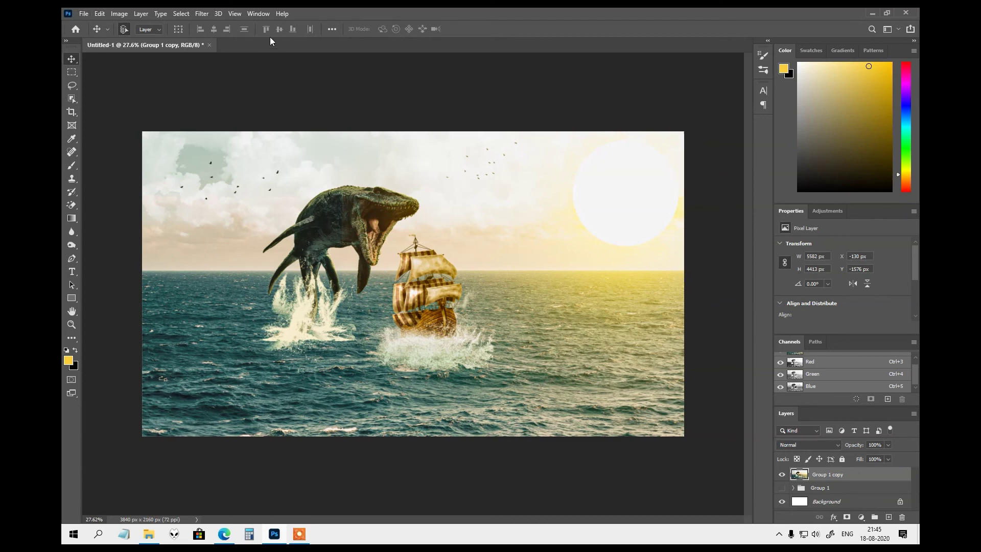
Fit the whole composite on screen using View > Fit on Screen
{"action": "left_click", "coordinate": [235, 15]}
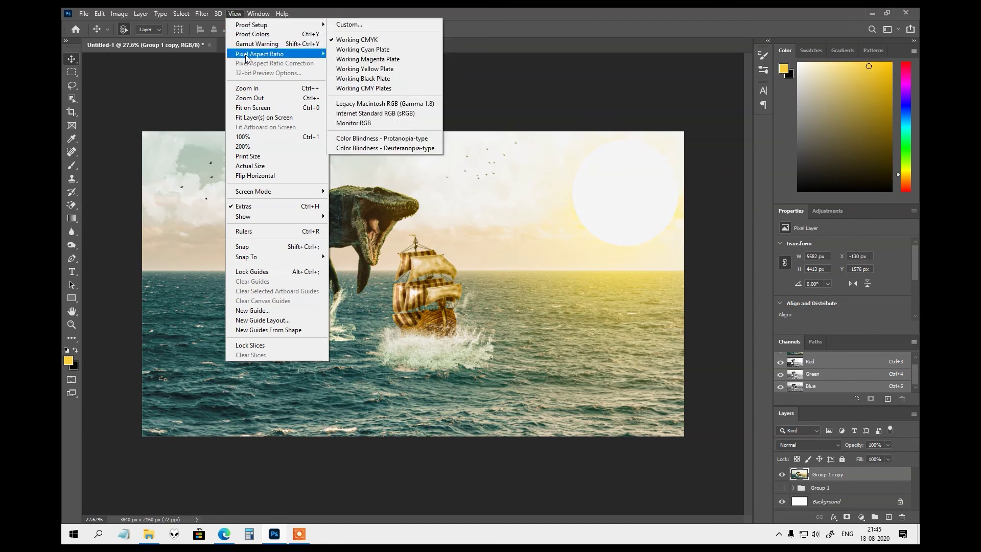
{"action": "left_click", "coordinate": [244, 108]}
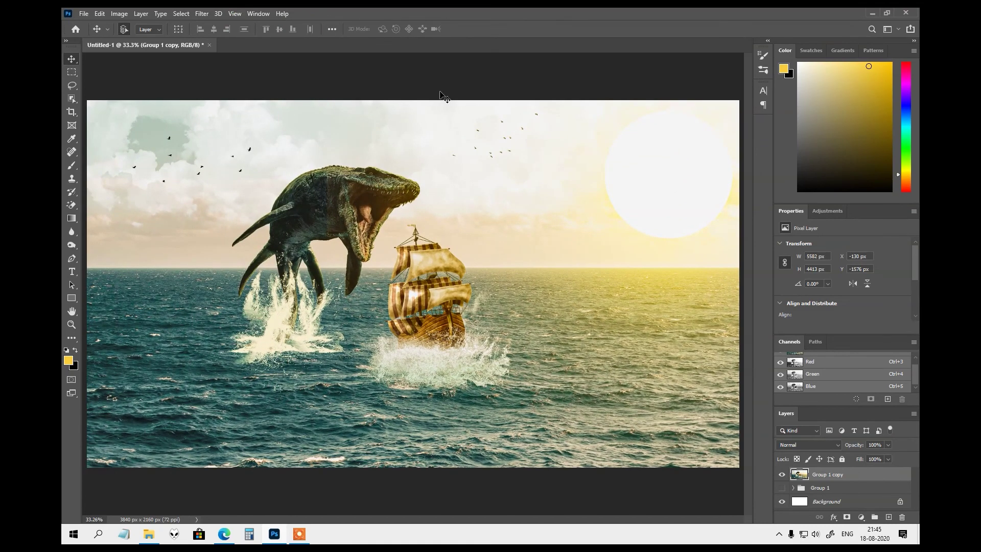